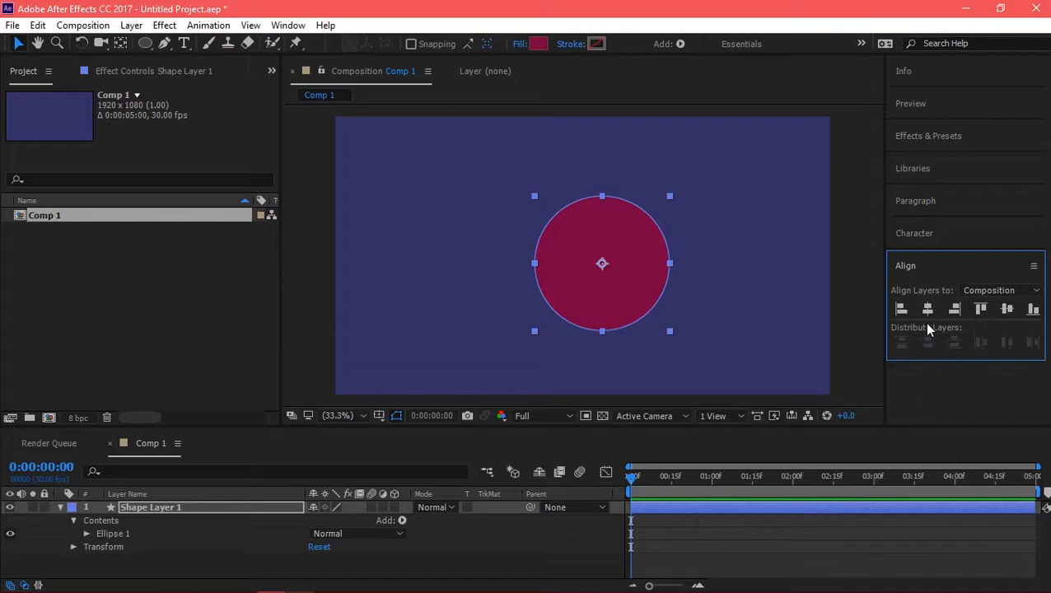
# Center the circle horizontally and vertically in the composition.
pyautogui.click(1007, 308)
pyautogui.click(723, 290)
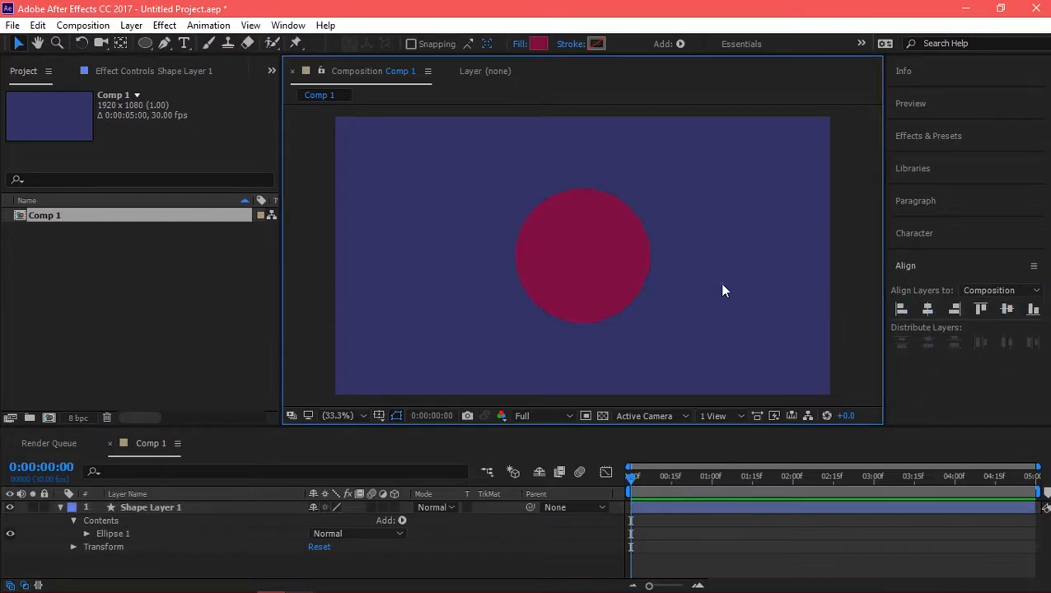
# Change the circle's fill color to white (FFFFFF).
pyautogui.click(567, 259)
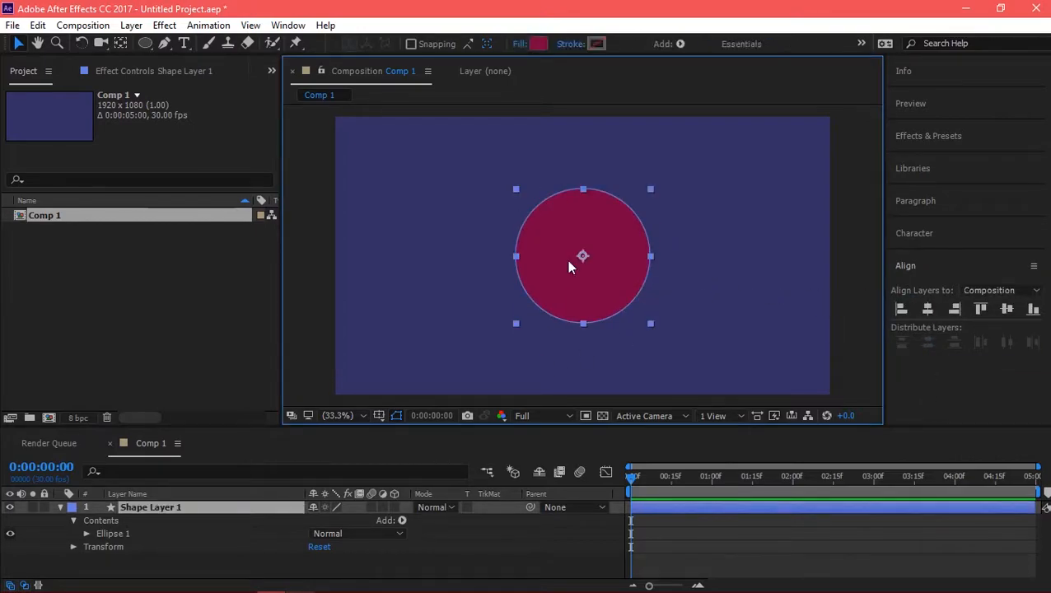
pyautogui.click(538, 44)
pyautogui.click(155, 103)
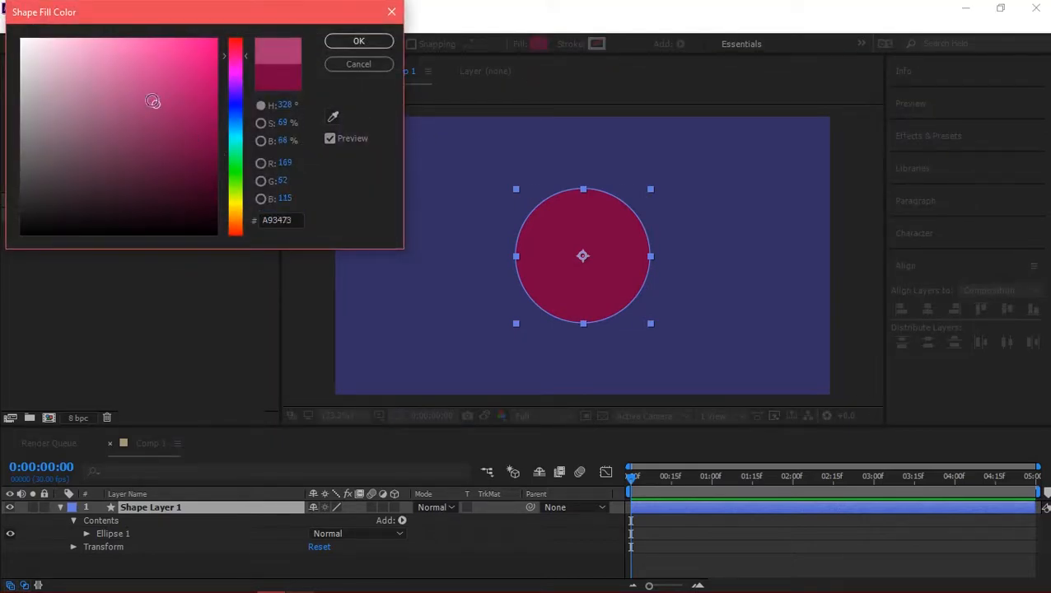
pyautogui.click(115, 70)
pyautogui.click(33, 42)
pyautogui.moveTo(48, 52); pyautogui.dragTo(10, 18)
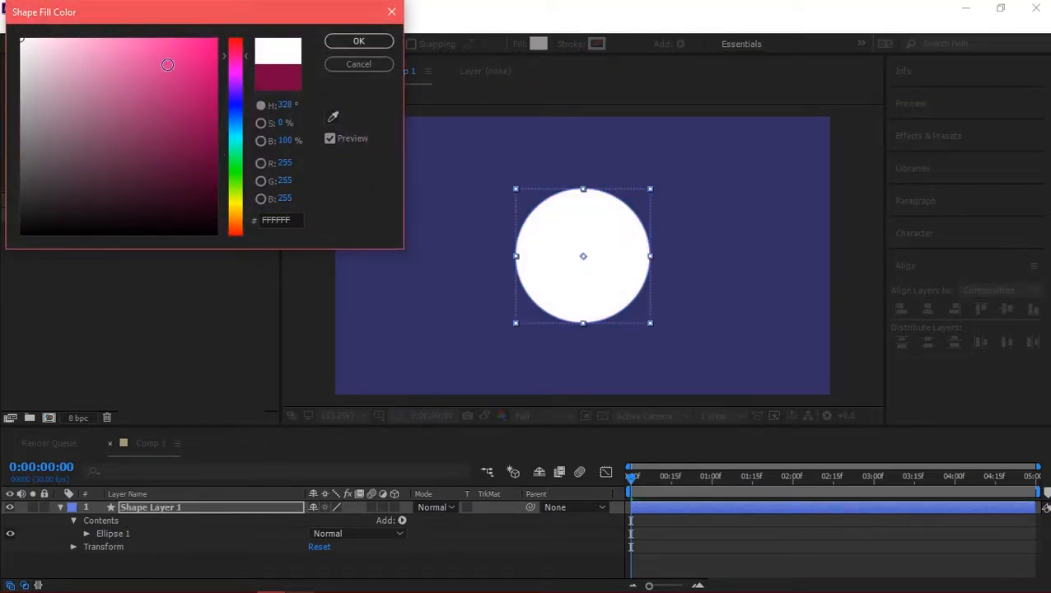
pyautogui.click(360, 41)
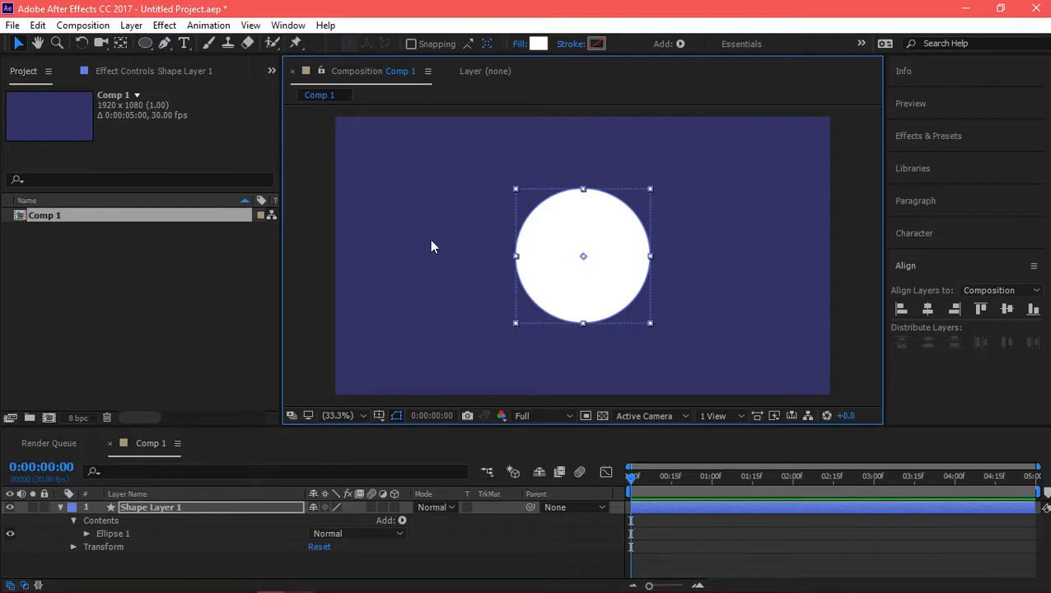
# Find the Radial Wipe transition effect and apply it to the circle's shape layer.
pyautogui.click(754, 259)
pyautogui.click(609, 281)
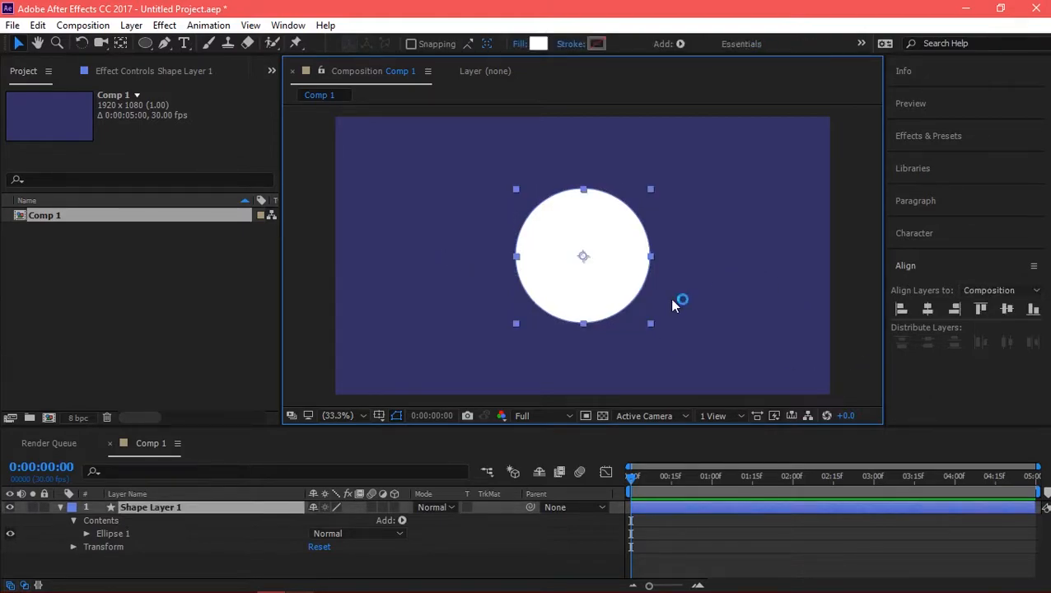
pyautogui.click(972, 132)
pyautogui.click(958, 159)
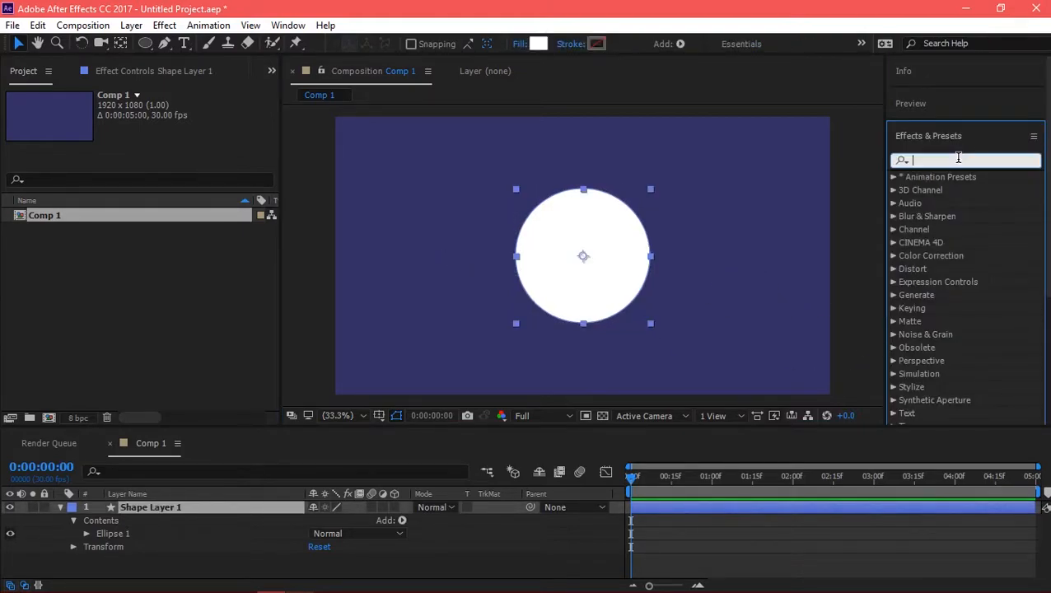
pyautogui.write('rada')
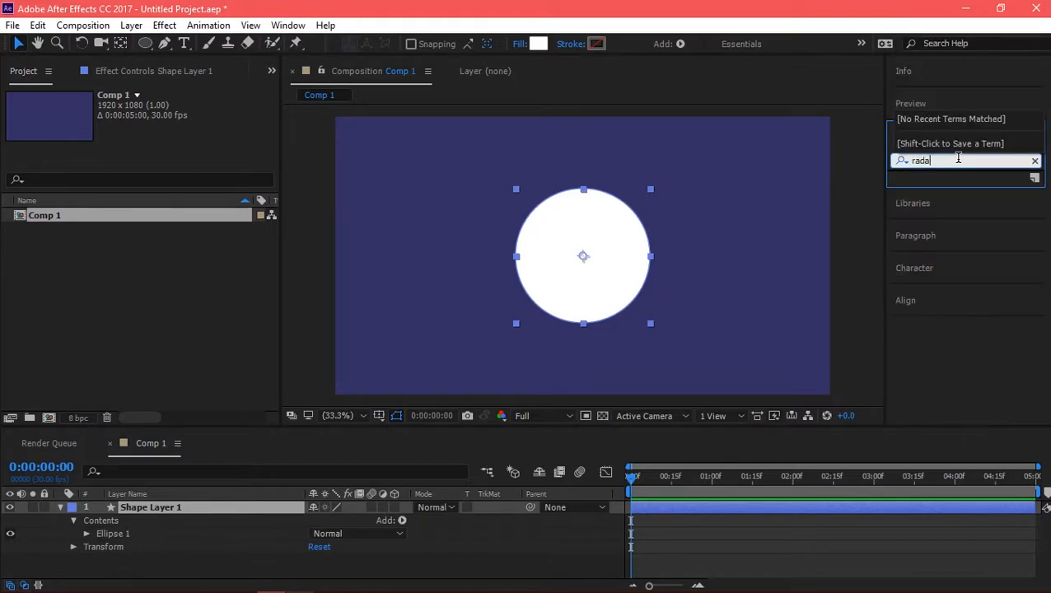
pyautogui.press('BackSpace')
pyautogui.write('ial wi')
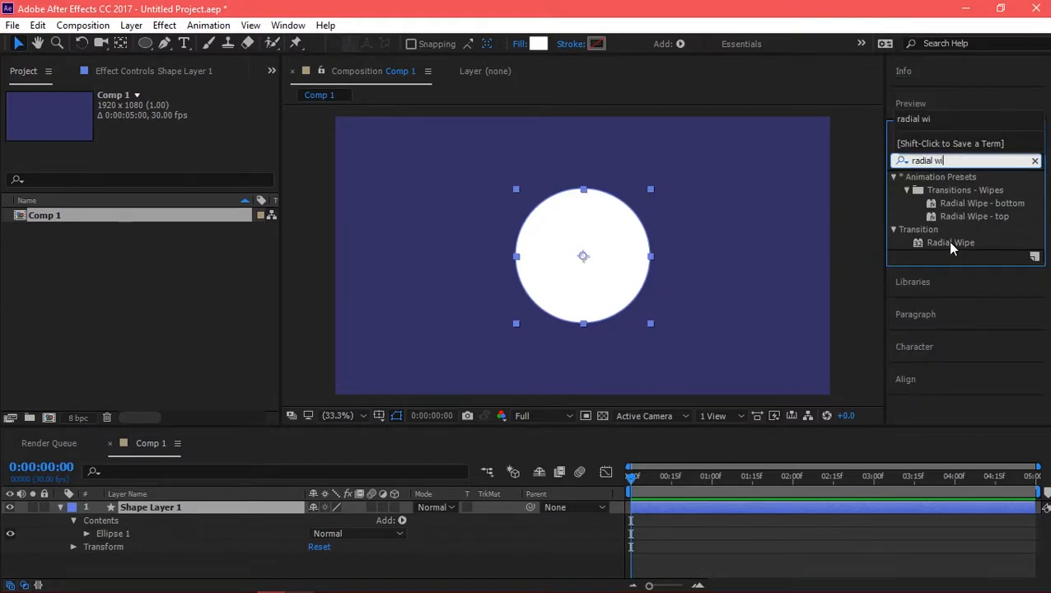
pyautogui.doubleClick(949, 242)
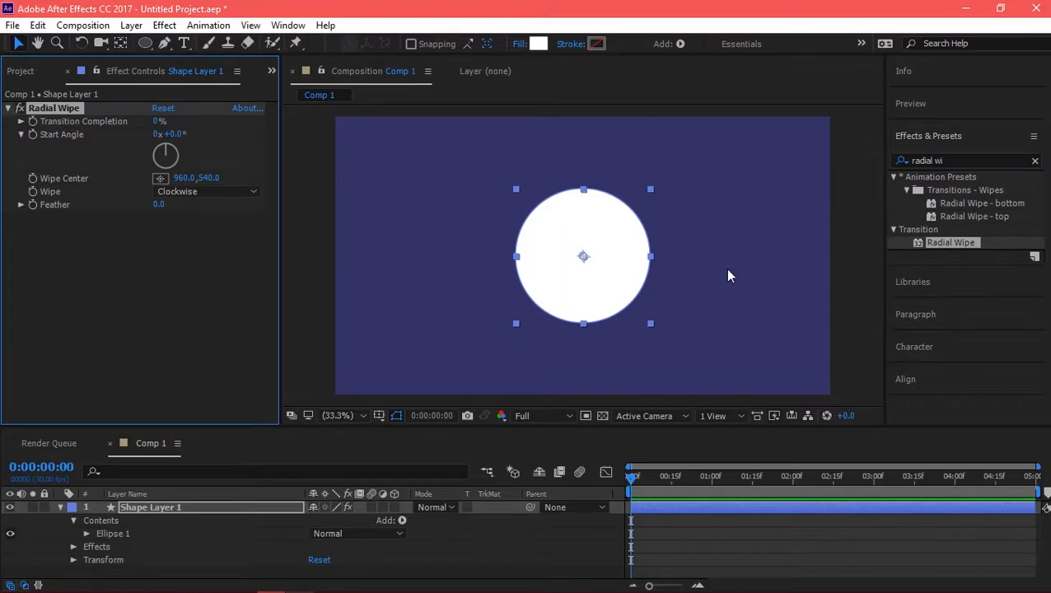
# Set the Radial Wipe's Transition Completion to 34% and its wipe direction to Counterclockwise.
pyautogui.moveTo(157, 122); pyautogui.dragTo(197, 144)
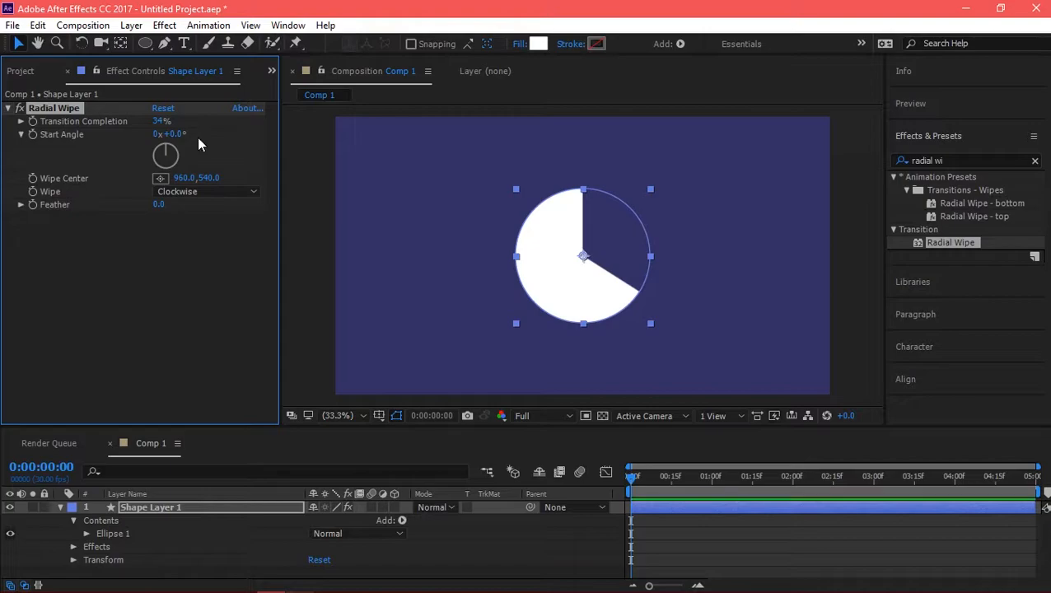
pyautogui.click(204, 194)
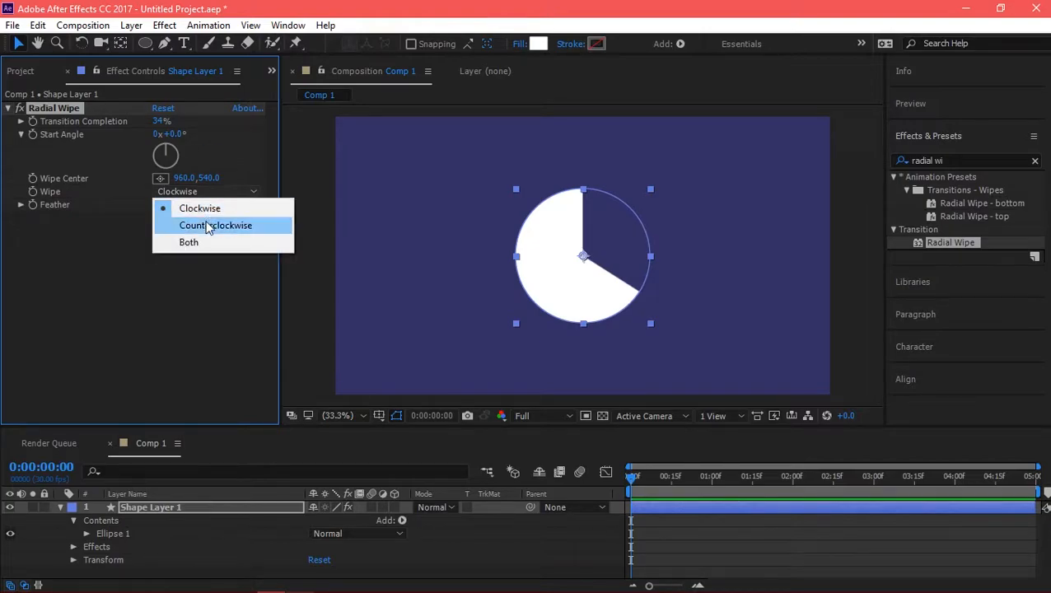
pyautogui.click(208, 225)
# Try the Radial Wipe's Transition Completion at 90%, 0% and 100%, and leave it at 25%.
pyautogui.moveTo(167, 121); pyautogui.dragTo(200, 121)
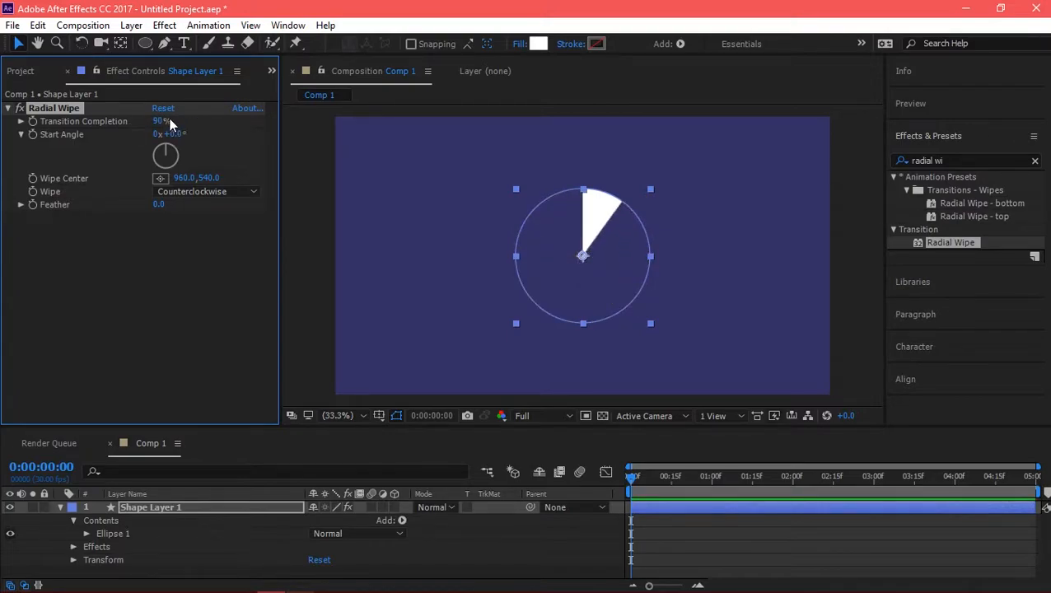
pyautogui.click(162, 122)
pyautogui.write('0')
pyautogui.press('Return')
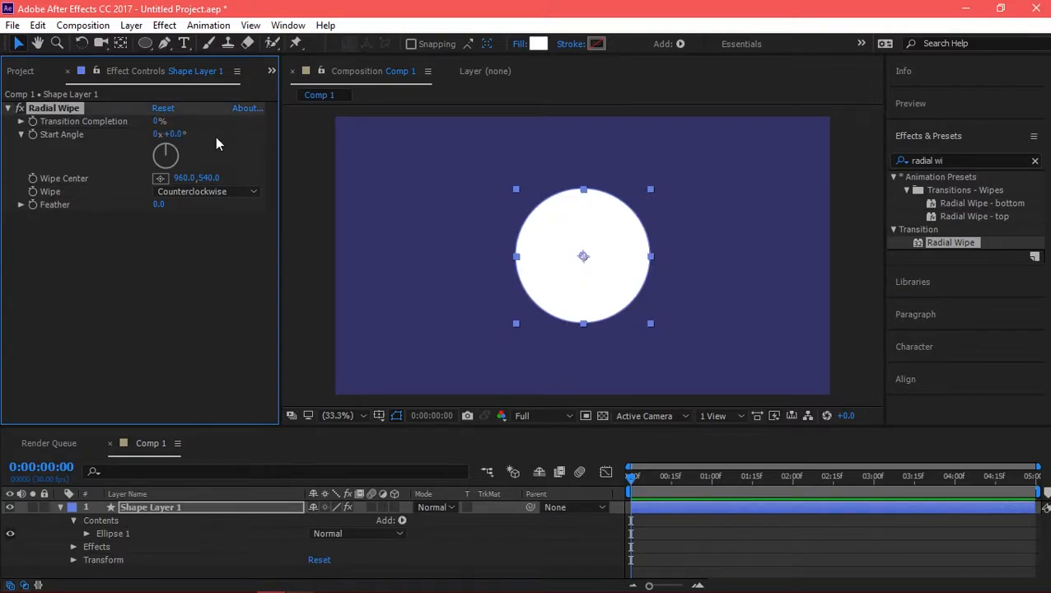
pyautogui.click(160, 122)
pyautogui.write('100')
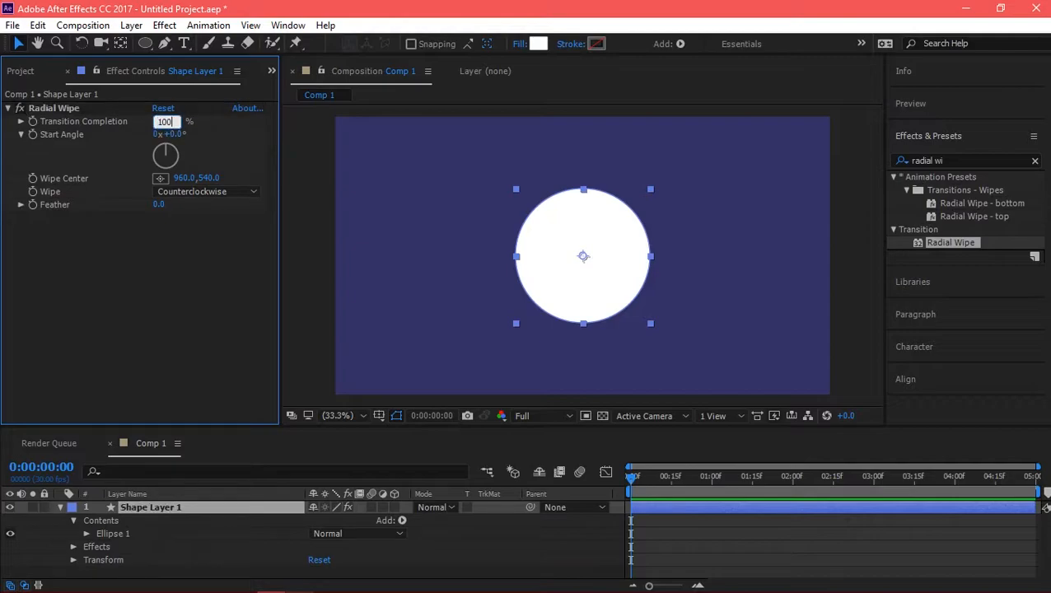
pyautogui.press('Return')
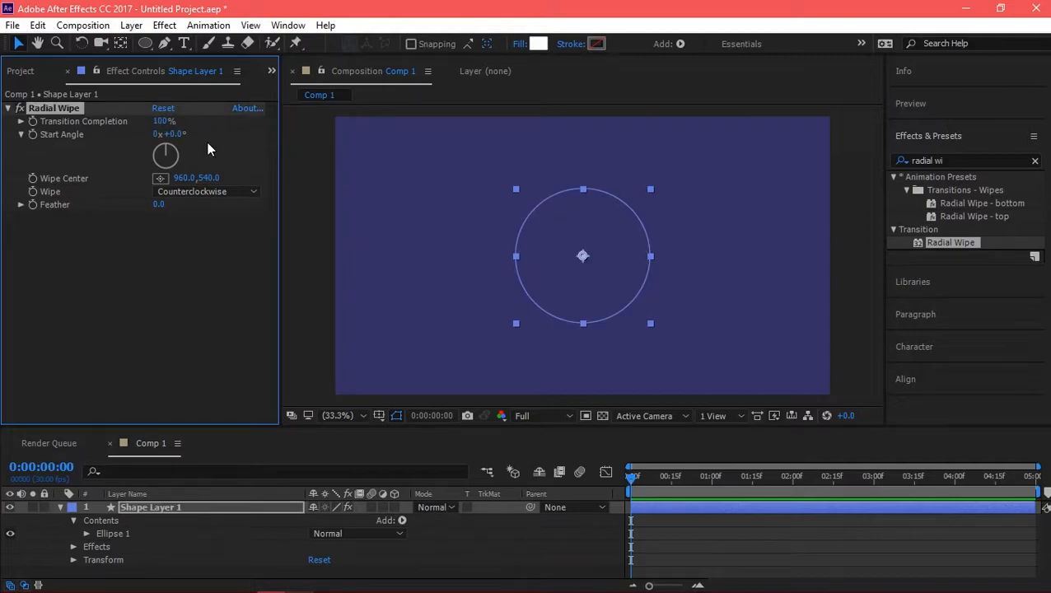
pyautogui.click(163, 122)
pyautogui.write('25')
pyautogui.press('Return')
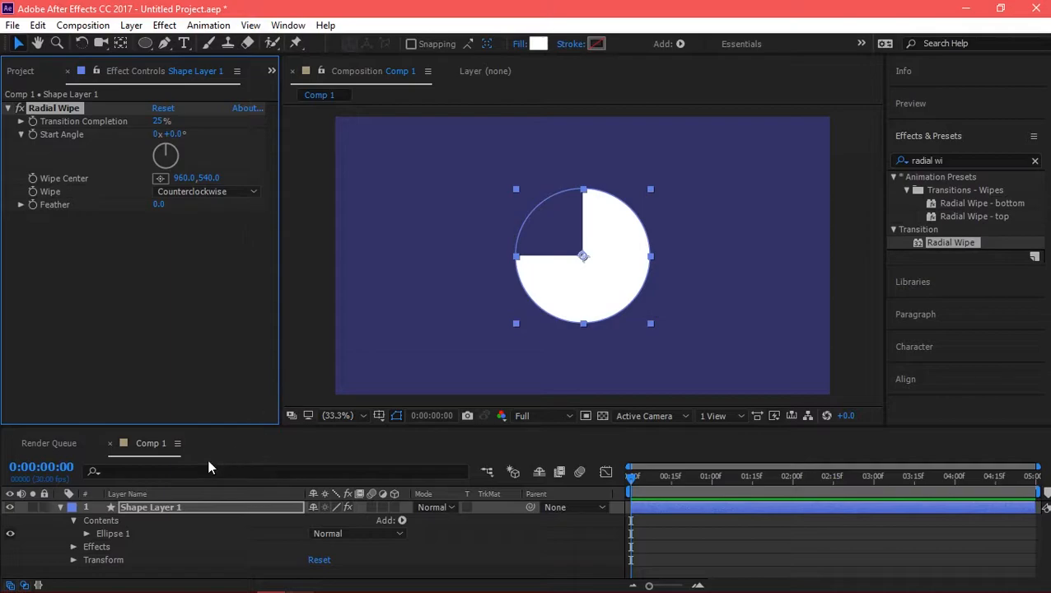
# Rename the circle's shape layer to "widget 1".
pyautogui.click(167, 504)
pyautogui.press('Return')
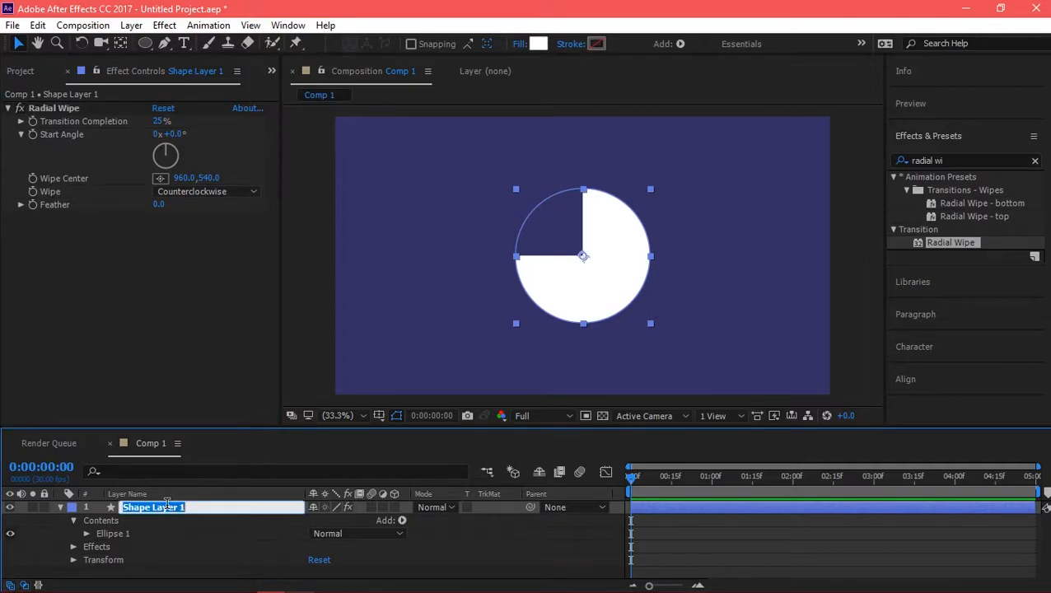
pyautogui.write('widget 1')
pyautogui.press('Return')
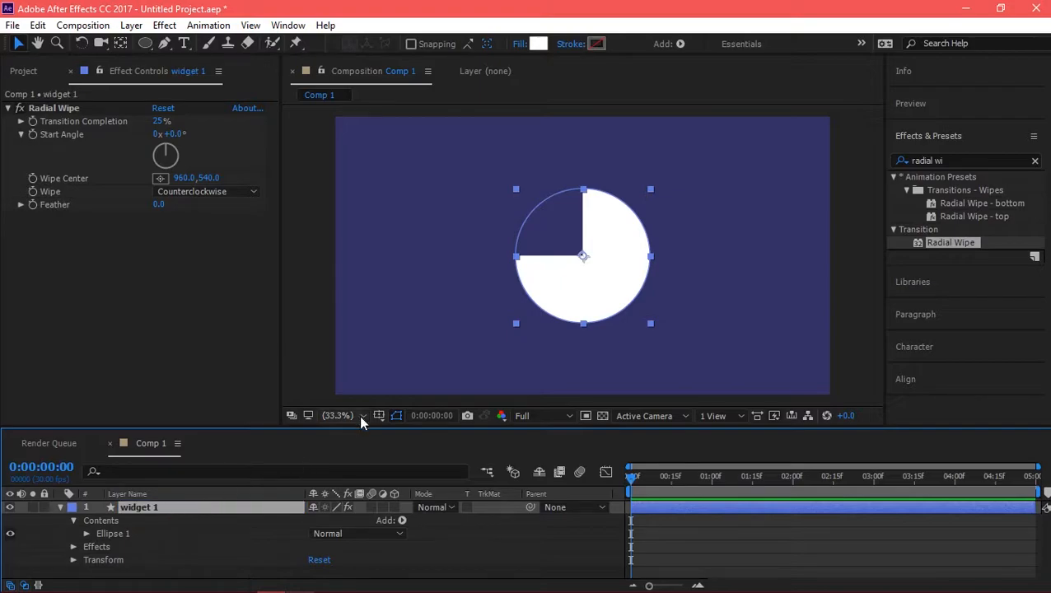
# Add a null object to the composition and name its layer "controle".
pyautogui.moveTo(357, 428); pyautogui.dragTo(375, 343)
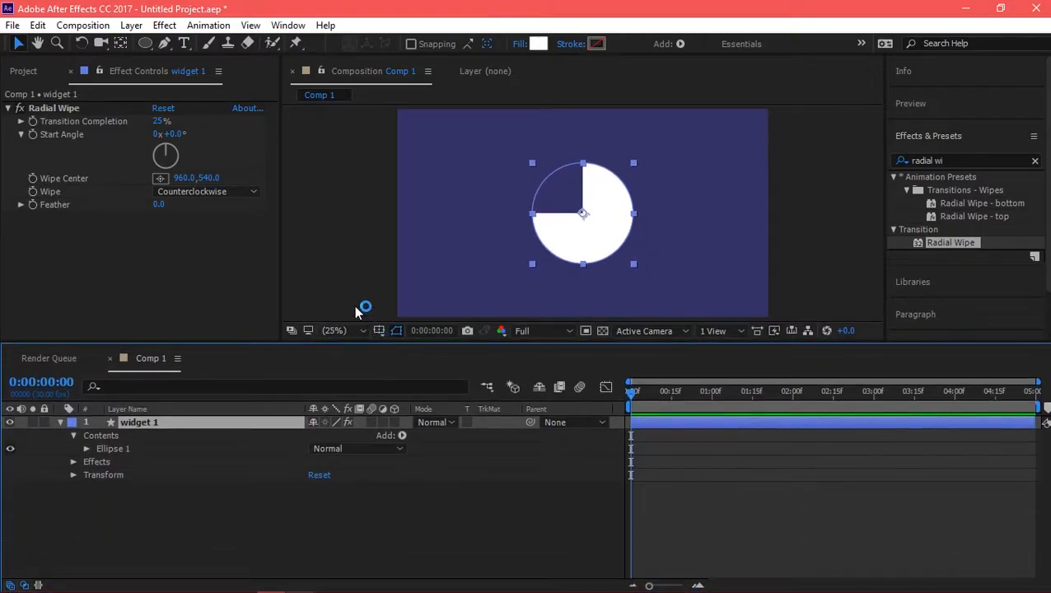
pyautogui.rightClick(123, 508)
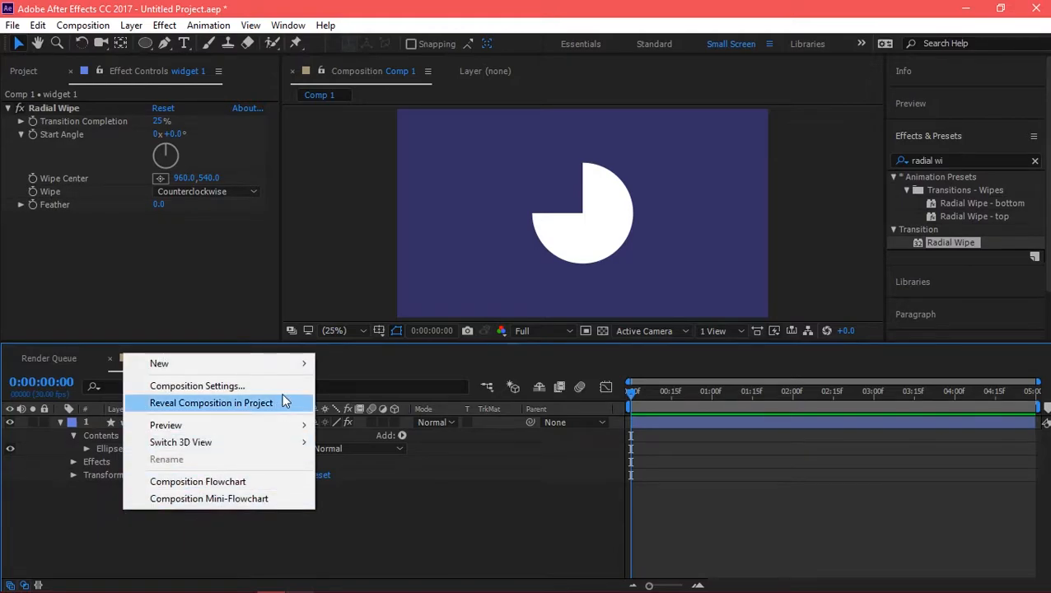
pyautogui.moveTo(298, 363)
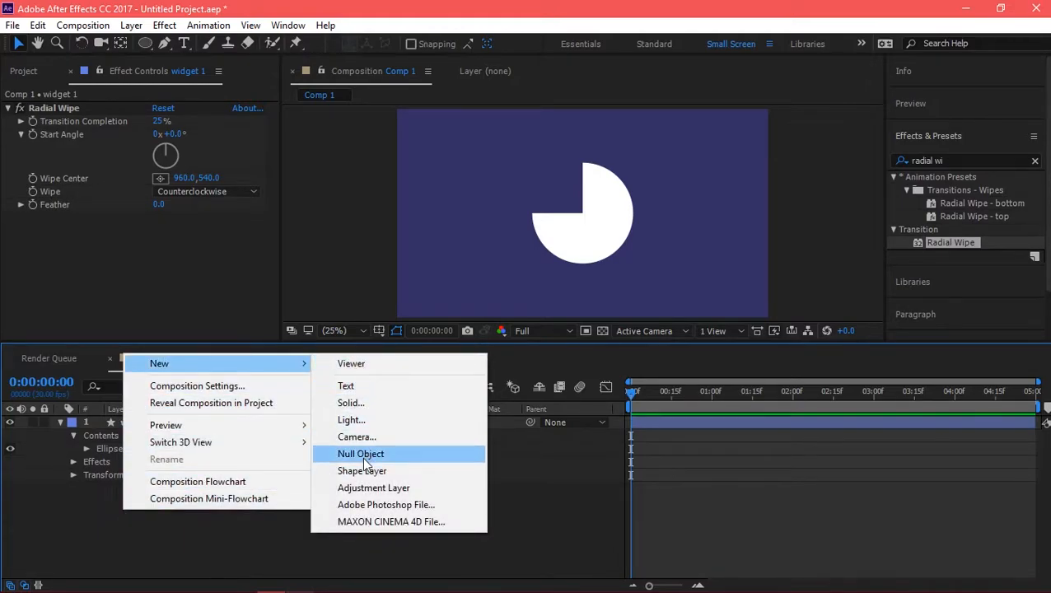
pyautogui.click(362, 455)
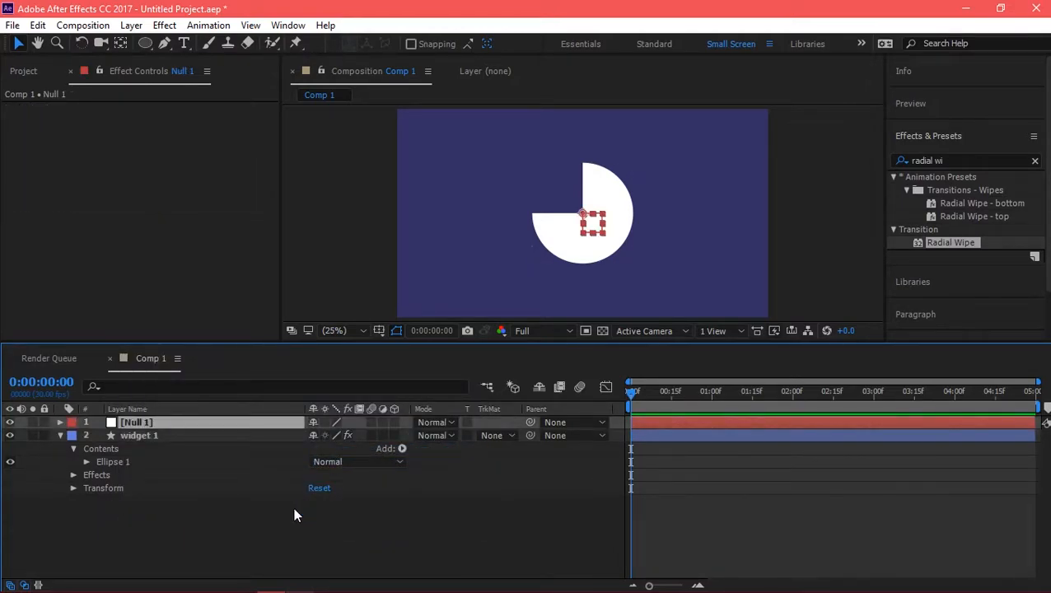
pyautogui.press('Return')
pyautogui.write('con')
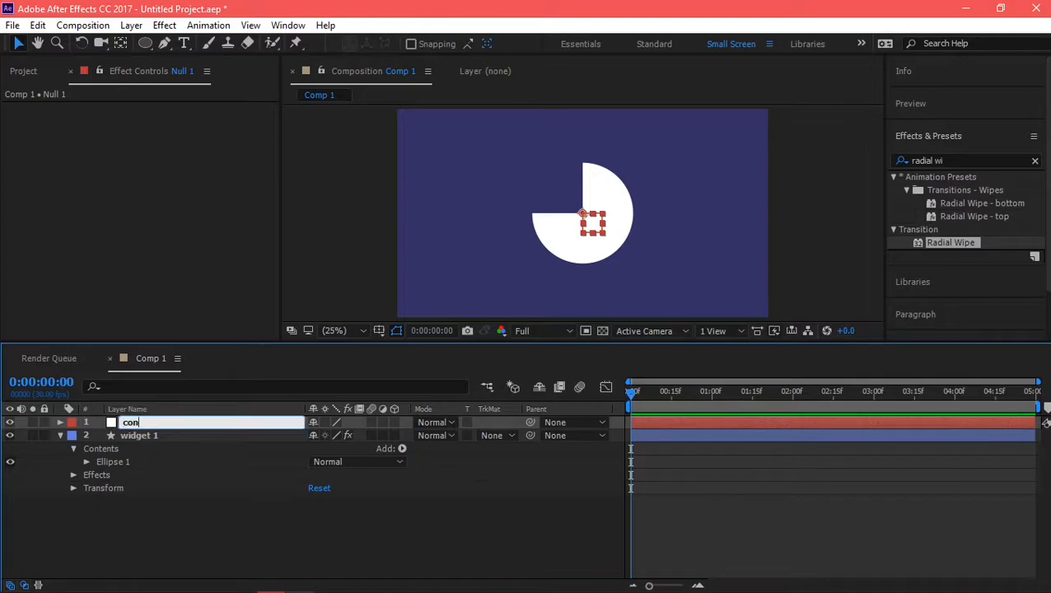
pyautogui.write('trole')
pyautogui.press('Return')
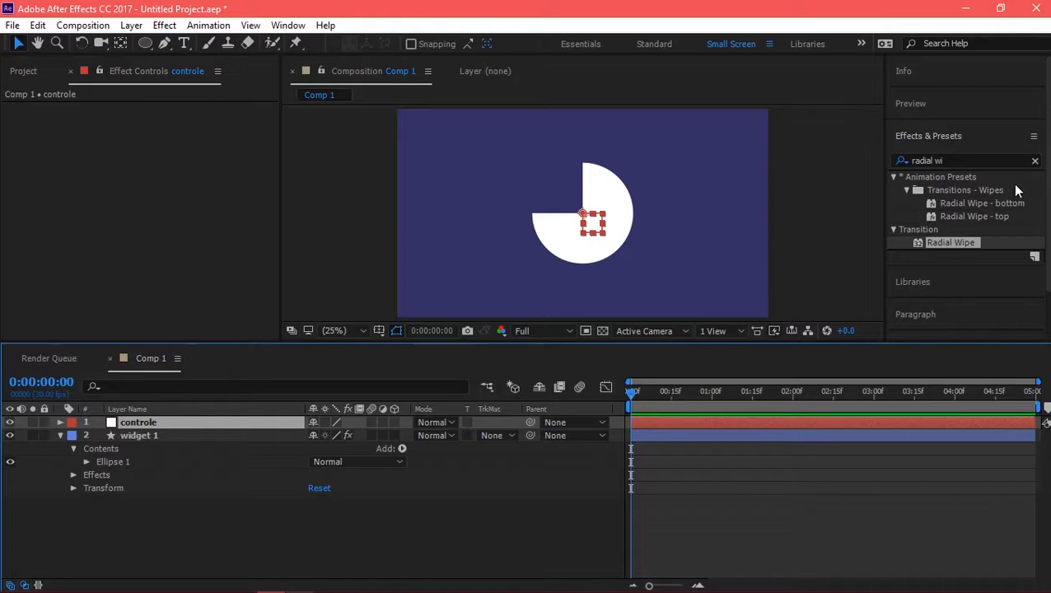
# Find the Slider Control effect and apply it to the controle layer.
pyautogui.click(1035, 161)
pyautogui.click(999, 160)
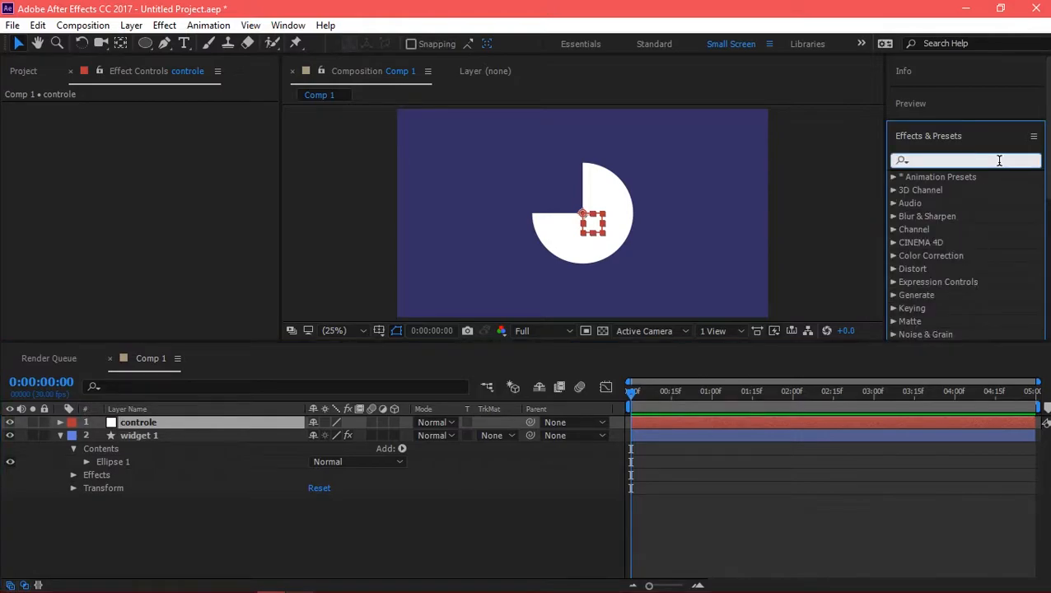
pyautogui.write('slider')
pyautogui.moveTo(954, 190); pyautogui.dragTo(172, 427)
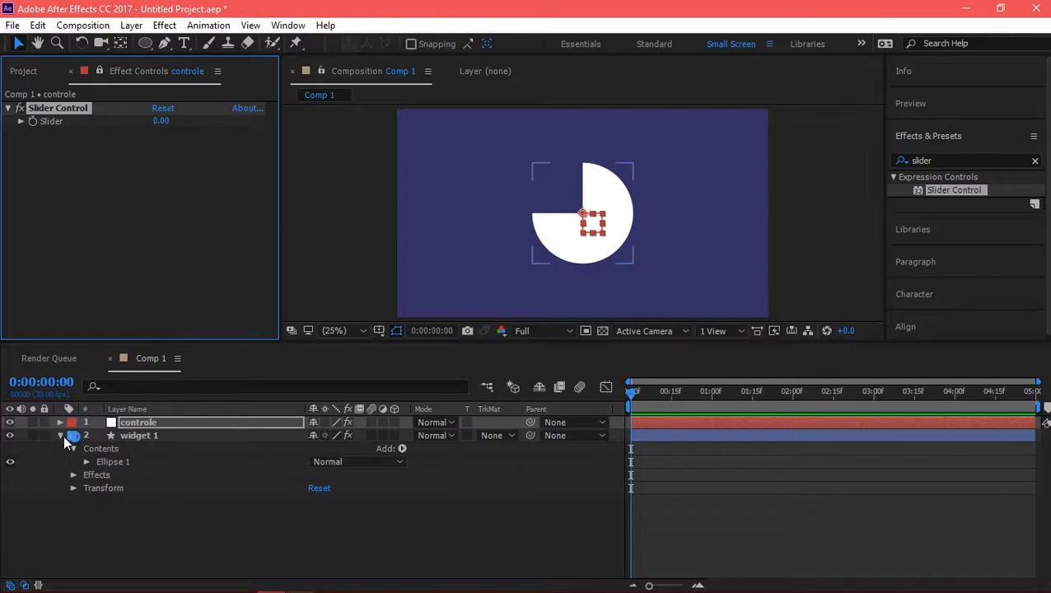
# Link widget 1's Radial Wipe Transition Completion to the controle layer's slider through an expression, and set the slider to 16.
pyautogui.click(73, 476)
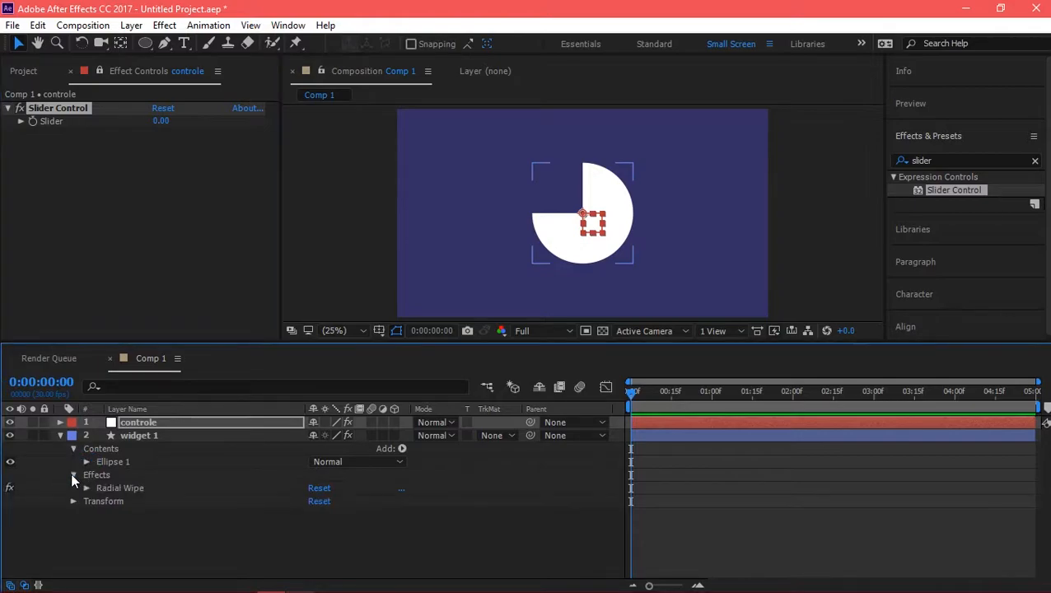
pyautogui.click(87, 488)
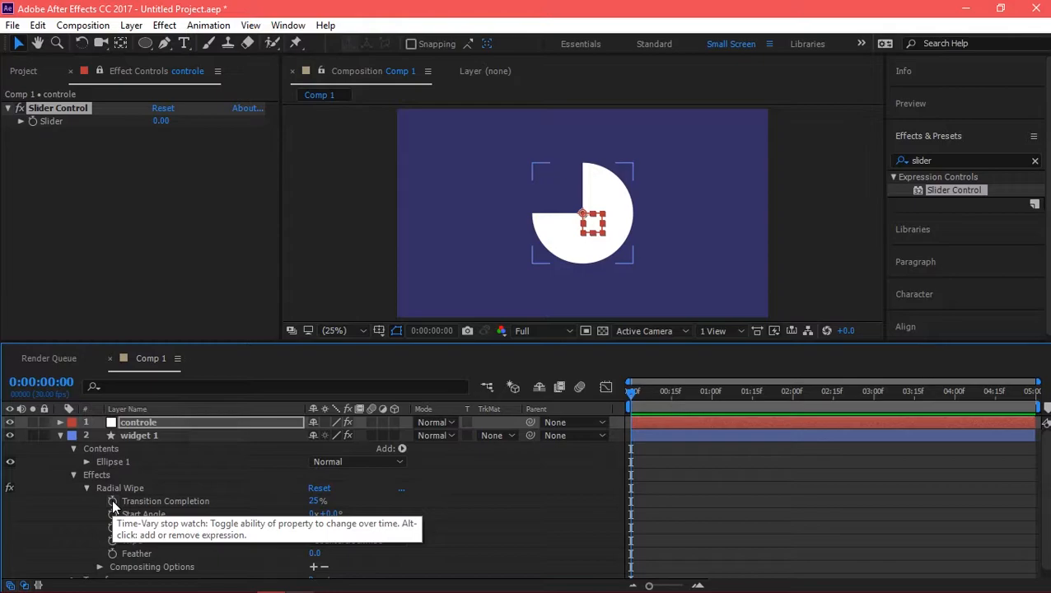
pyautogui.keyDown('alt'); pyautogui.click(113, 502); pyautogui.keyUp('alt')
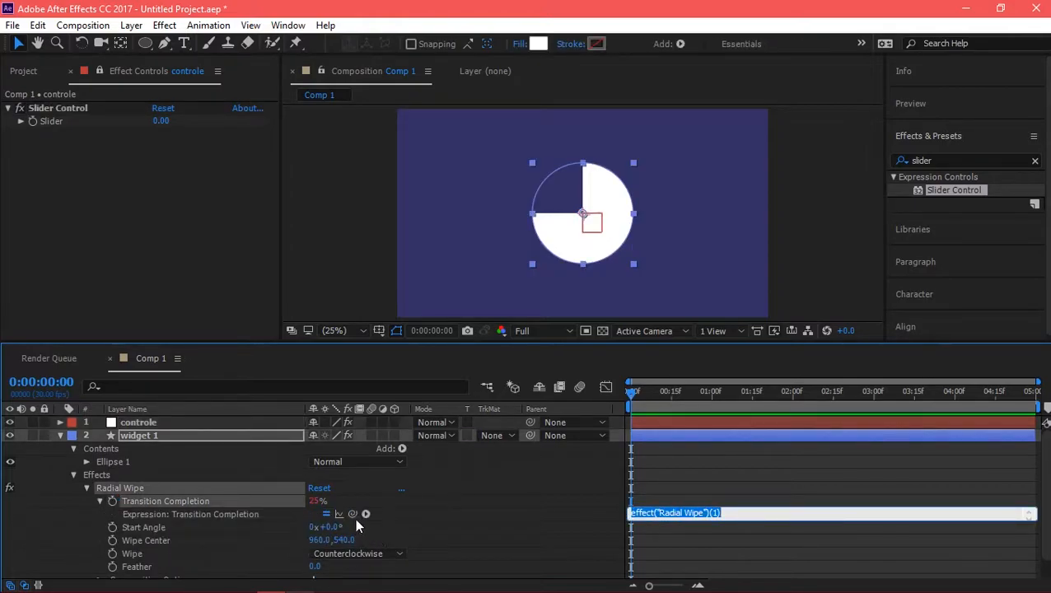
pyautogui.moveTo(353, 514); pyautogui.dragTo(79, 120)
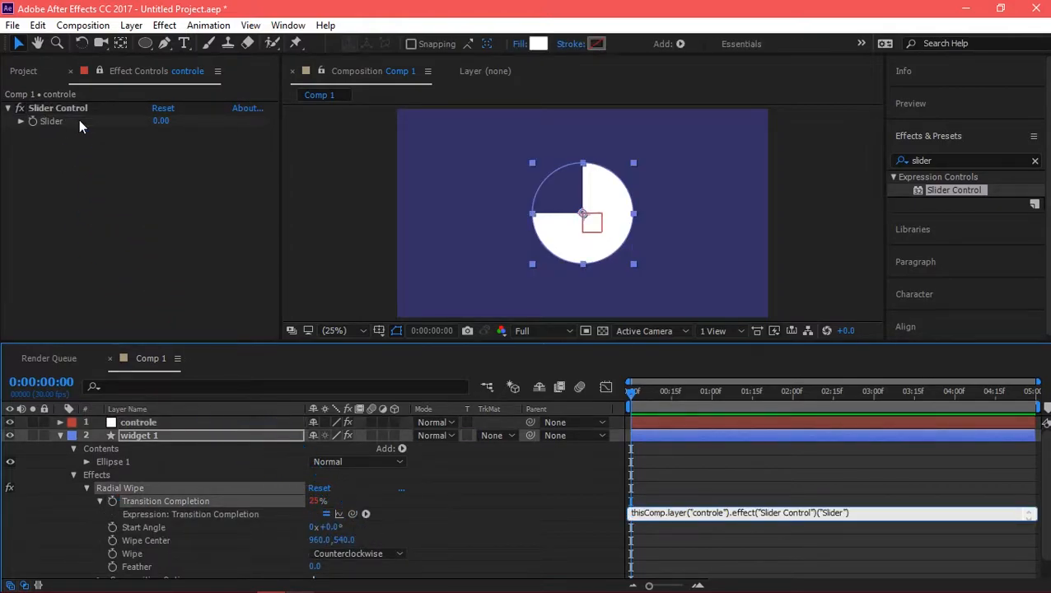
pyautogui.click(861, 522)
pyautogui.moveTo(173, 124)
pyautogui.mouseDown()
pyautogui.moveTo(203, 125)
pyautogui.moveTo(186, 127)
pyautogui.mouseUp()
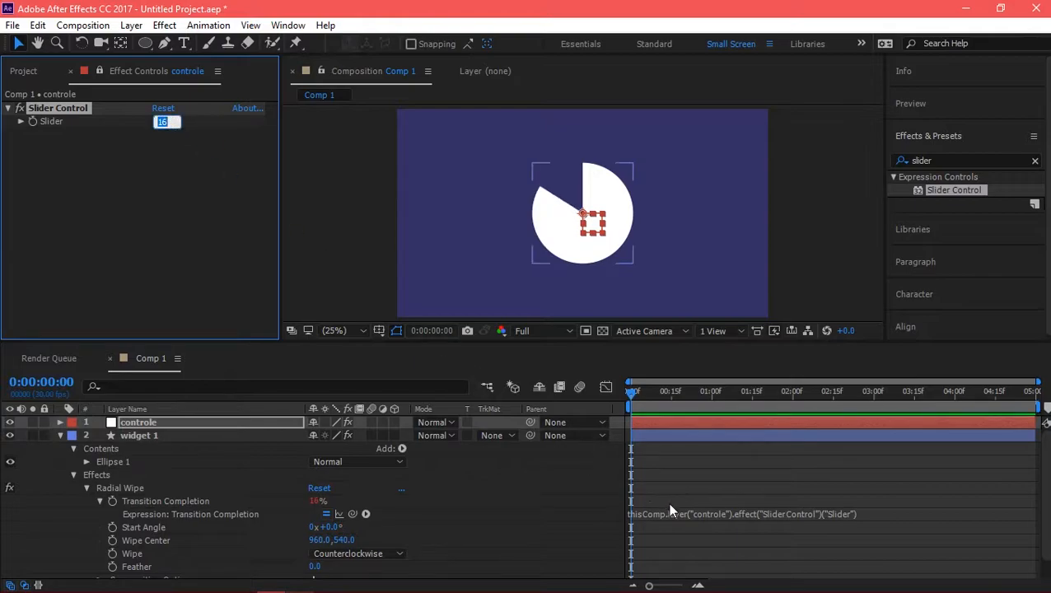
# Invert the Transition Completion expression by putting "100-" in front of the slider reference.
pyautogui.click(756, 518)
pyautogui.click(865, 514)
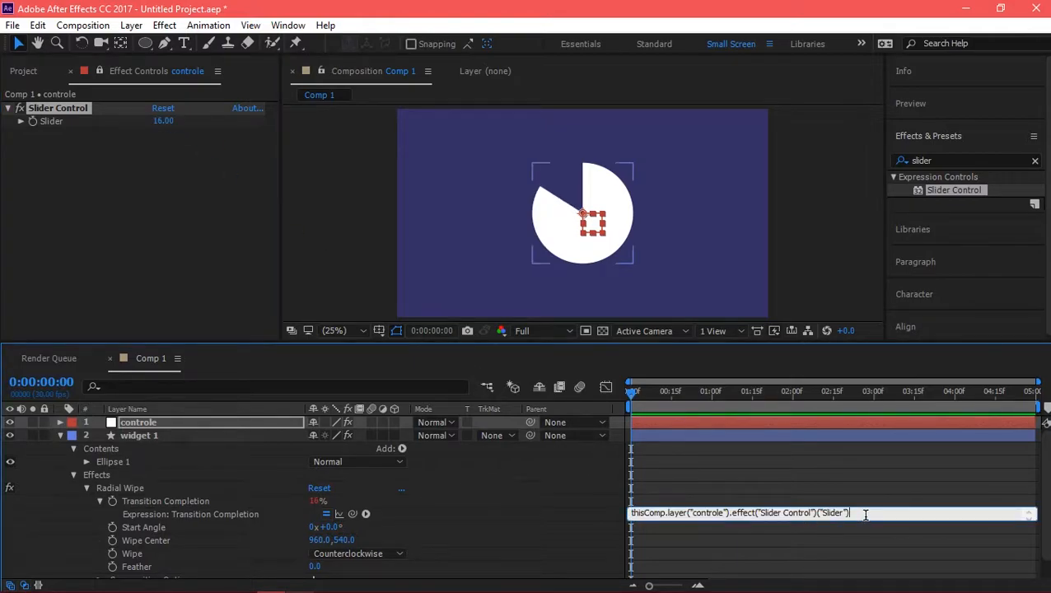
pyautogui.write('100')
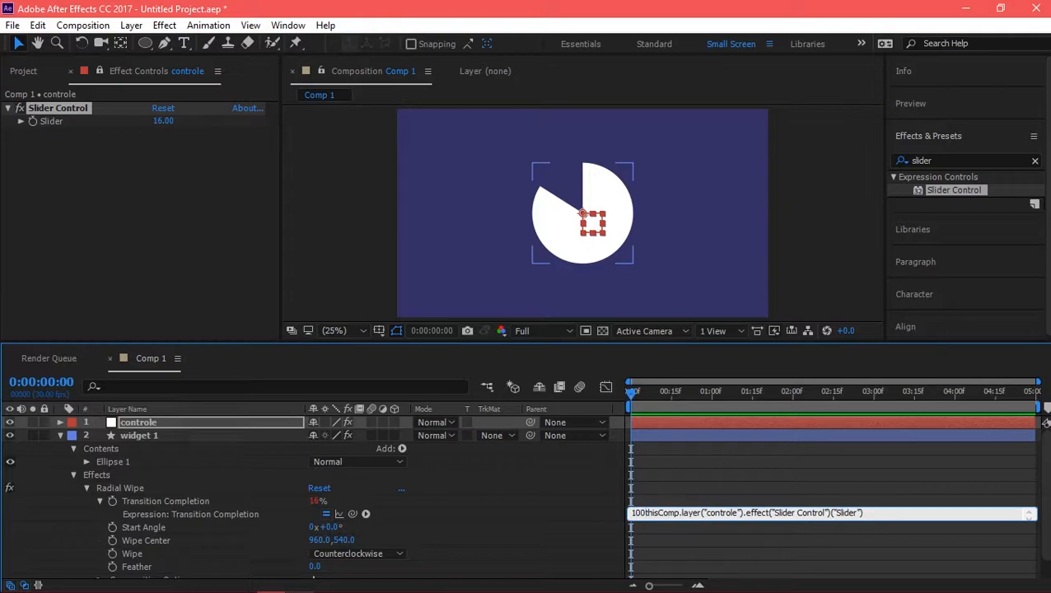
pyautogui.write('-')
pyautogui.press('KP_Enter')
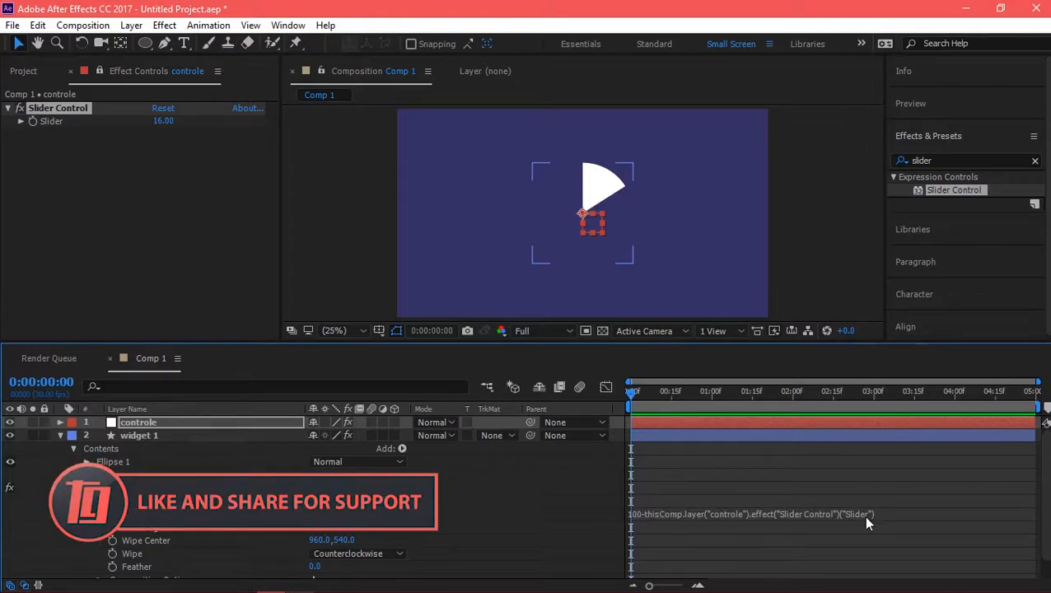
# Set the controle layer's Slider Control value to 25.
pyautogui.click(393, 230)
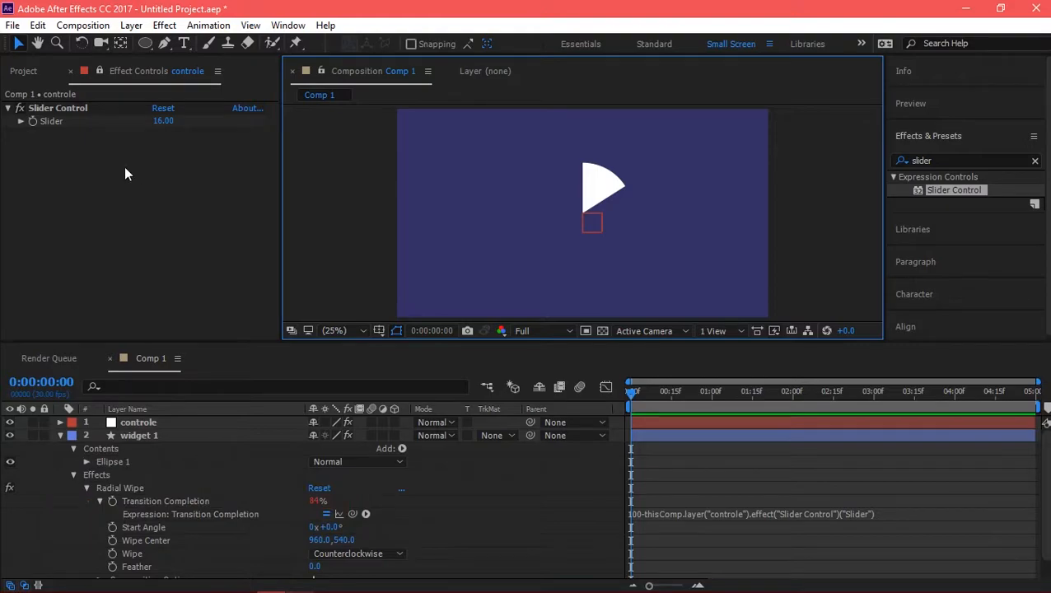
pyautogui.moveTo(162, 125); pyautogui.dragTo(169, 122)
pyautogui.click(171, 122)
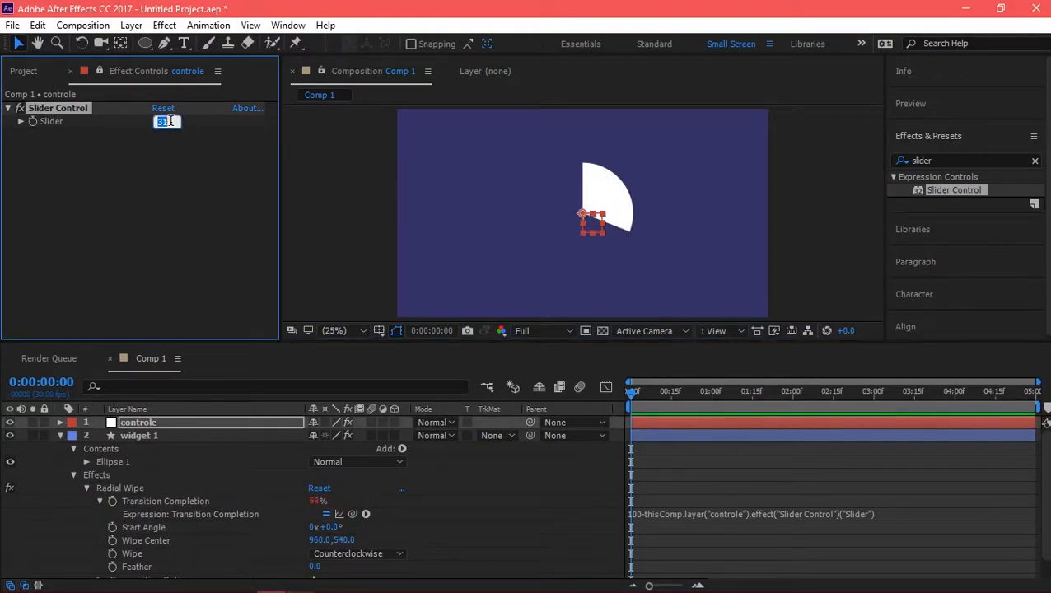
pyautogui.write('25')
pyautogui.press('Return')
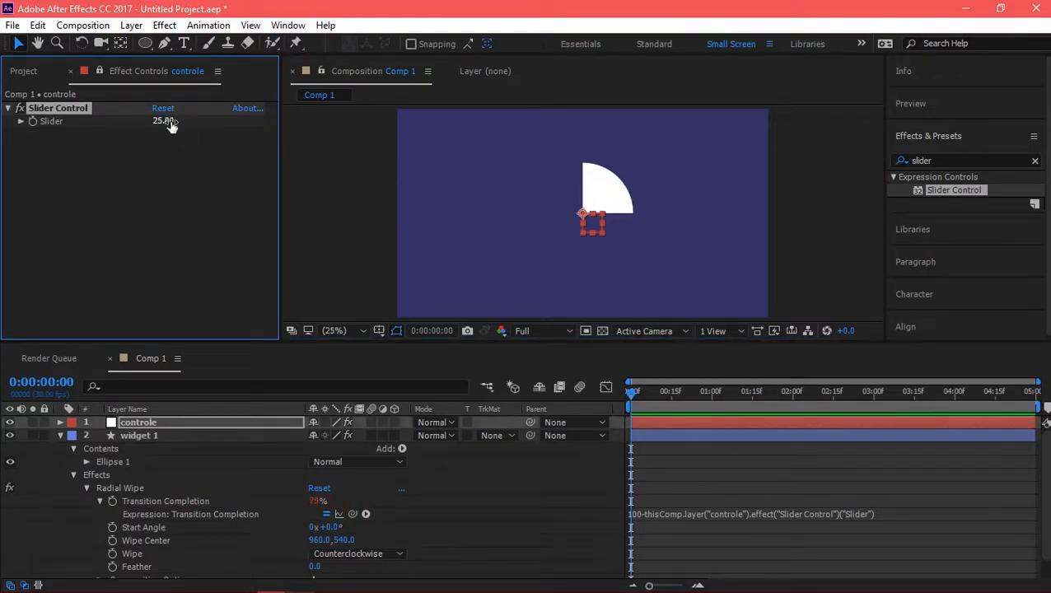
pyautogui.click(379, 173)
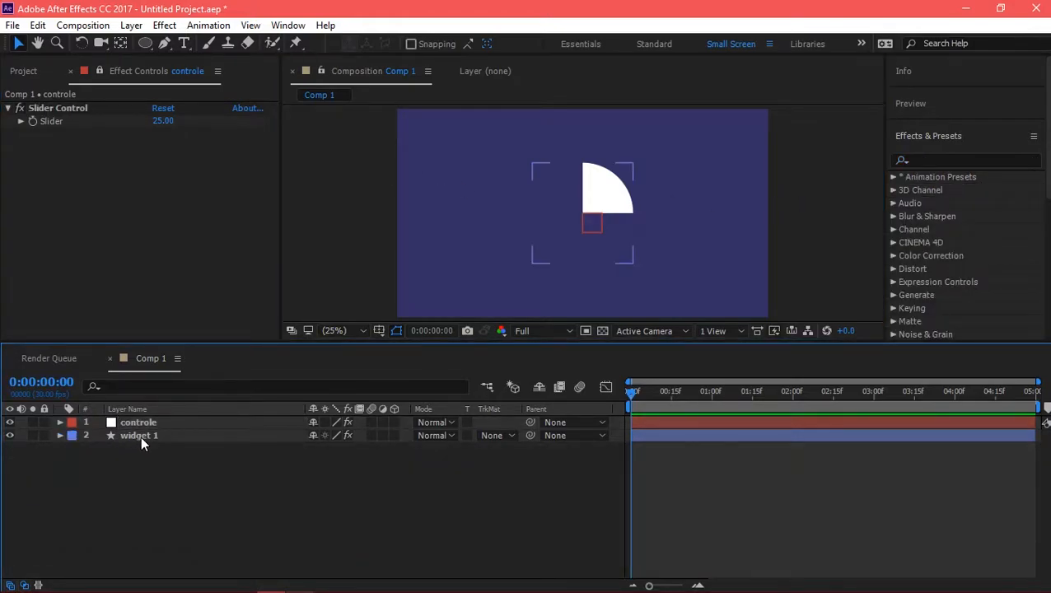
# Duplicate the widget 1 layer and reveal the copy's Radial Wipe Transition Completion expression.
pyautogui.click(140, 436)
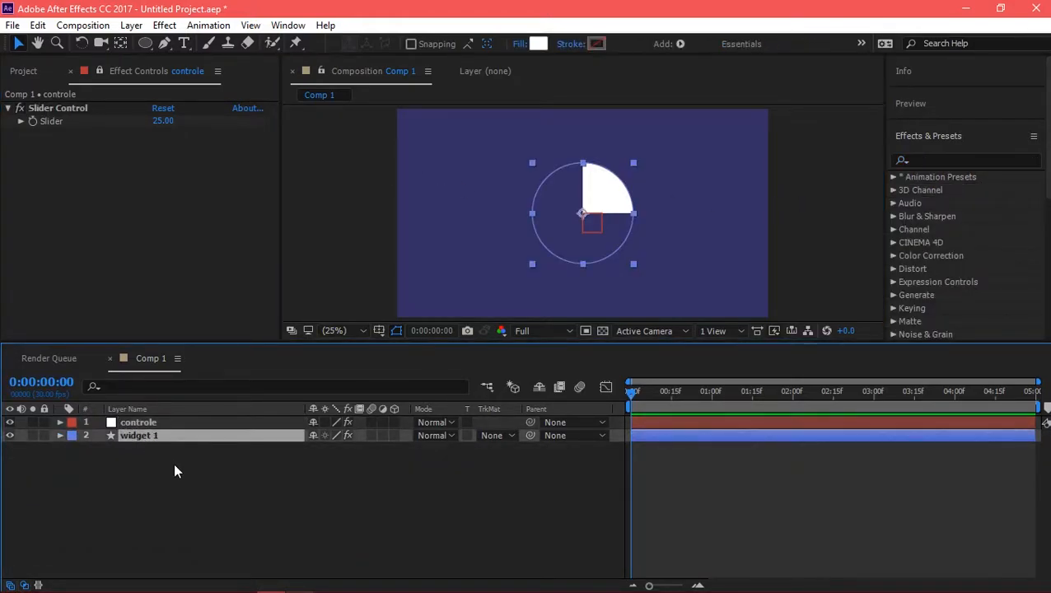
pyautogui.hotkey('ctrl', 'd')
pyautogui.click(60, 434)
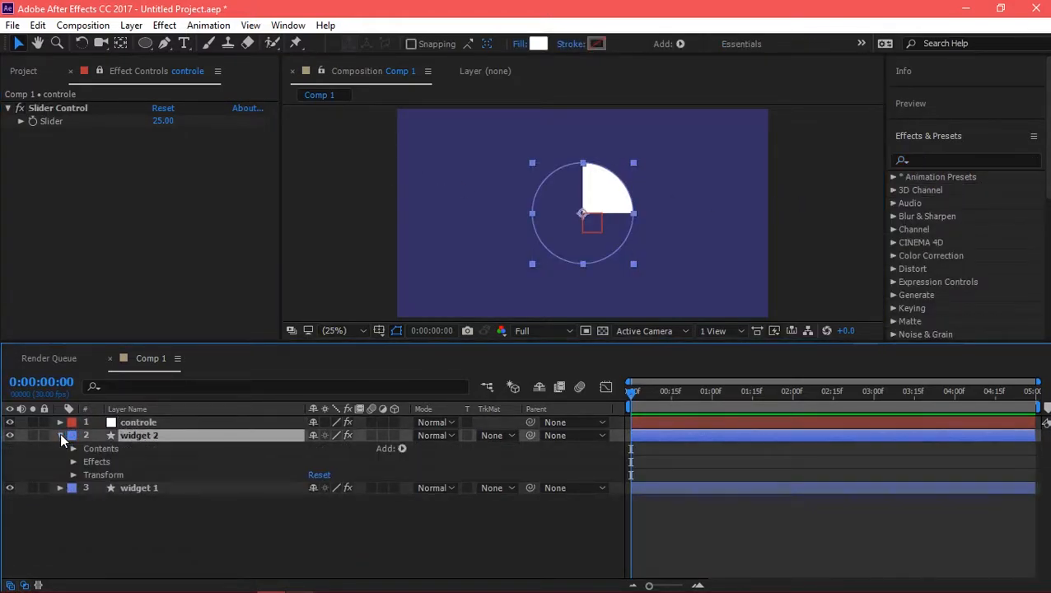
pyautogui.click(73, 460)
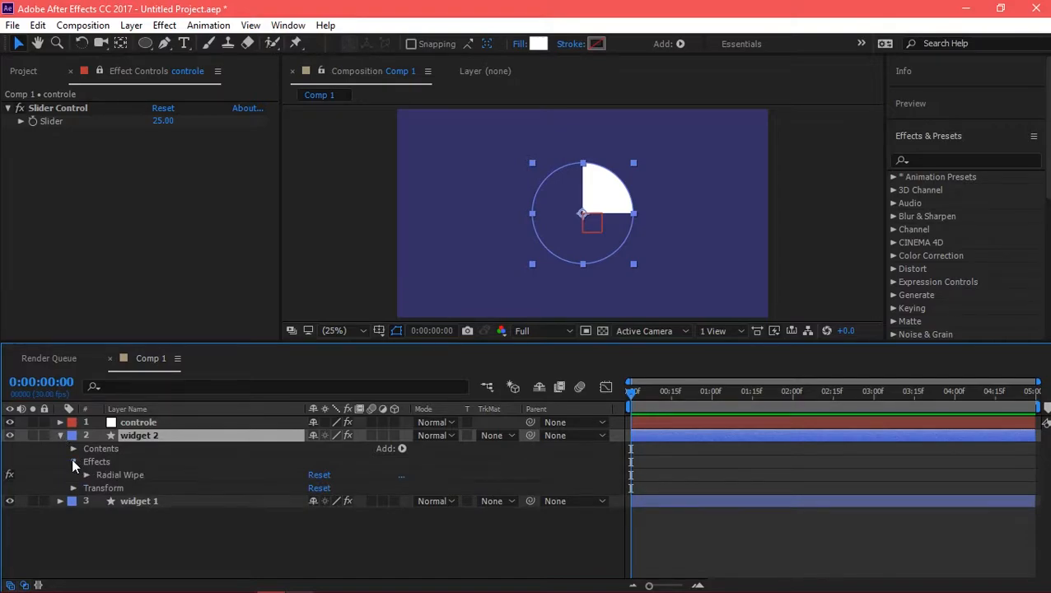
pyautogui.click(86, 475)
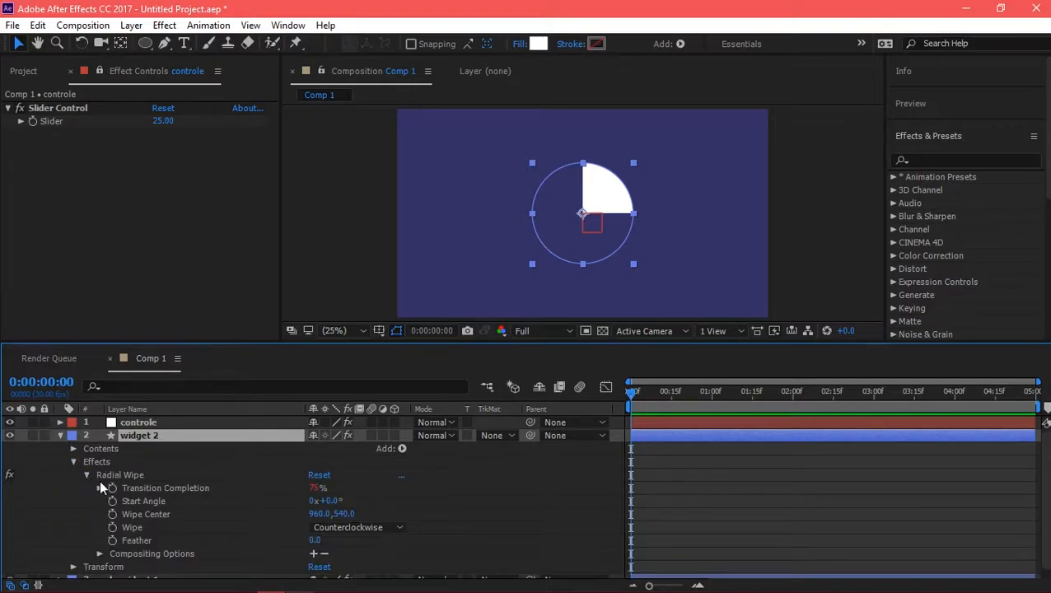
pyautogui.click(99, 487)
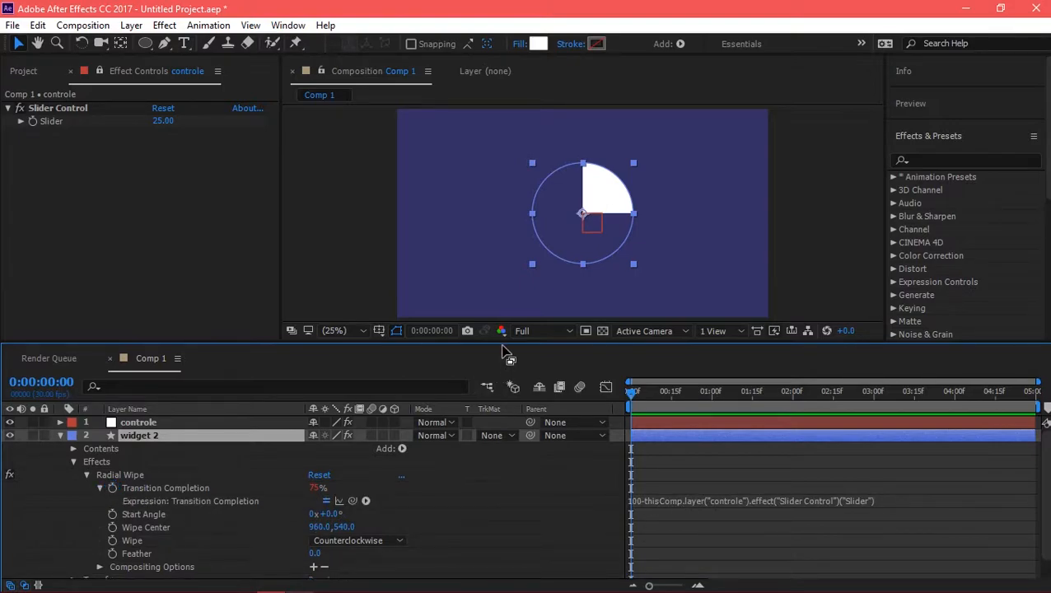
pyautogui.moveTo(505, 341); pyautogui.dragTo(507, 276)
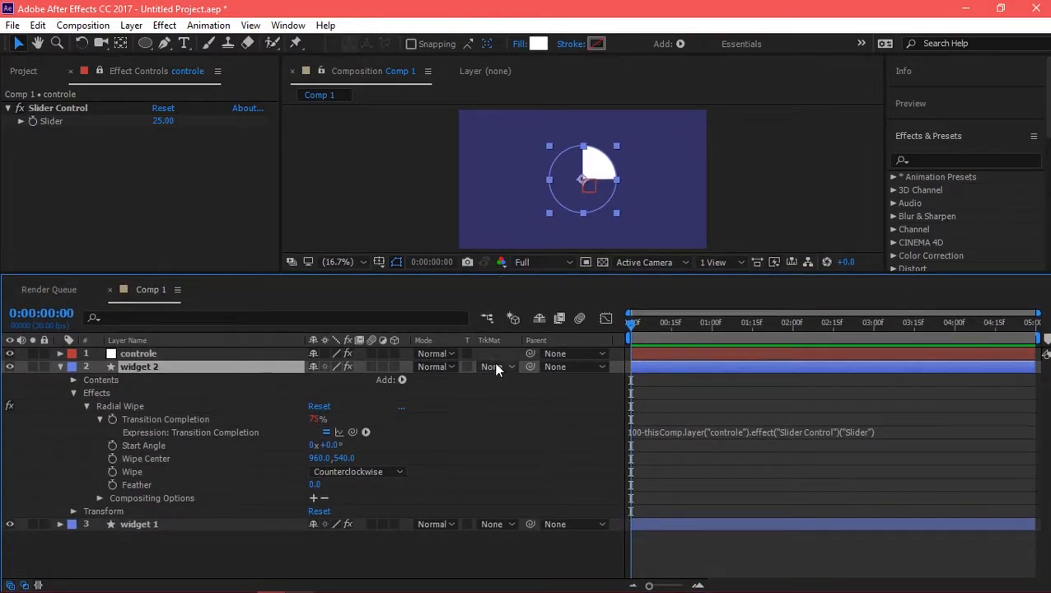
# Duplicate controle's Slider Control effect and make widget 2's Transition Completion expression reference "Slider Control 2".
pyautogui.click(67, 109)
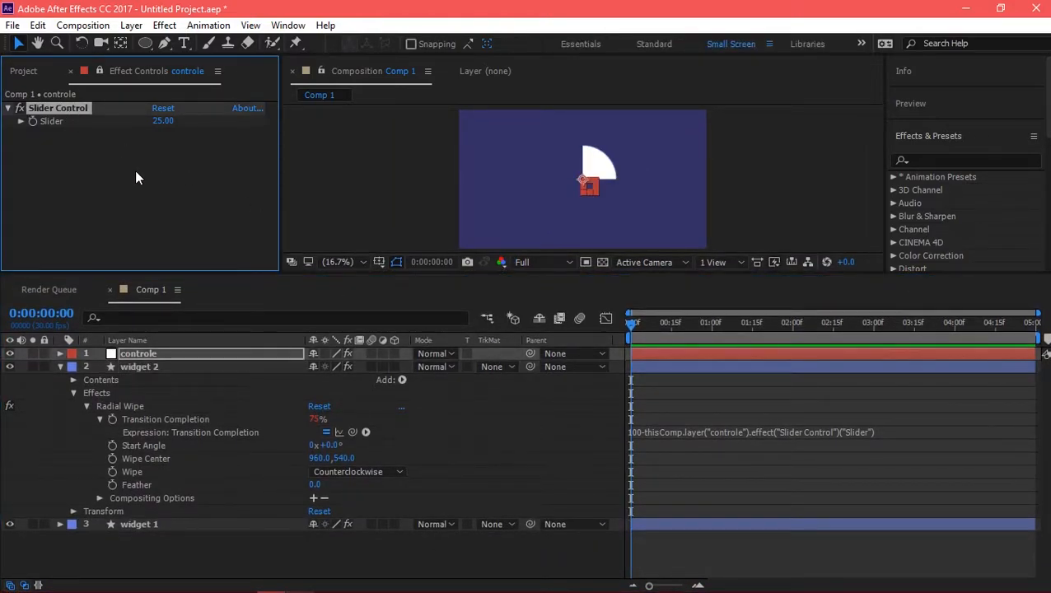
pyautogui.hotkey('ctrl', 'd')
pyautogui.click(821, 433)
pyautogui.click(830, 432)
pyautogui.write('2')
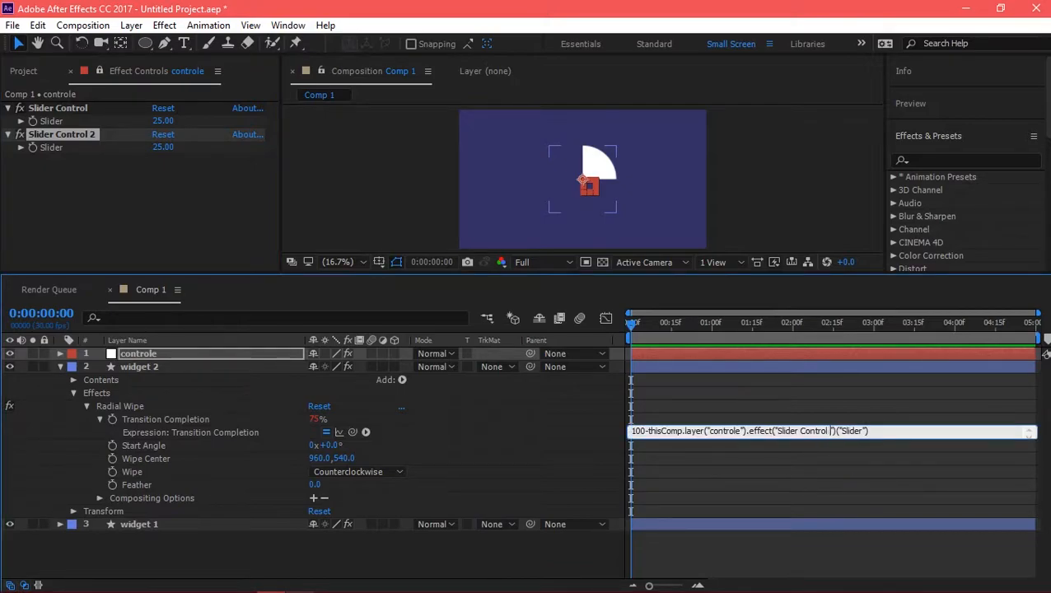
pyautogui.press('KP_Enter')
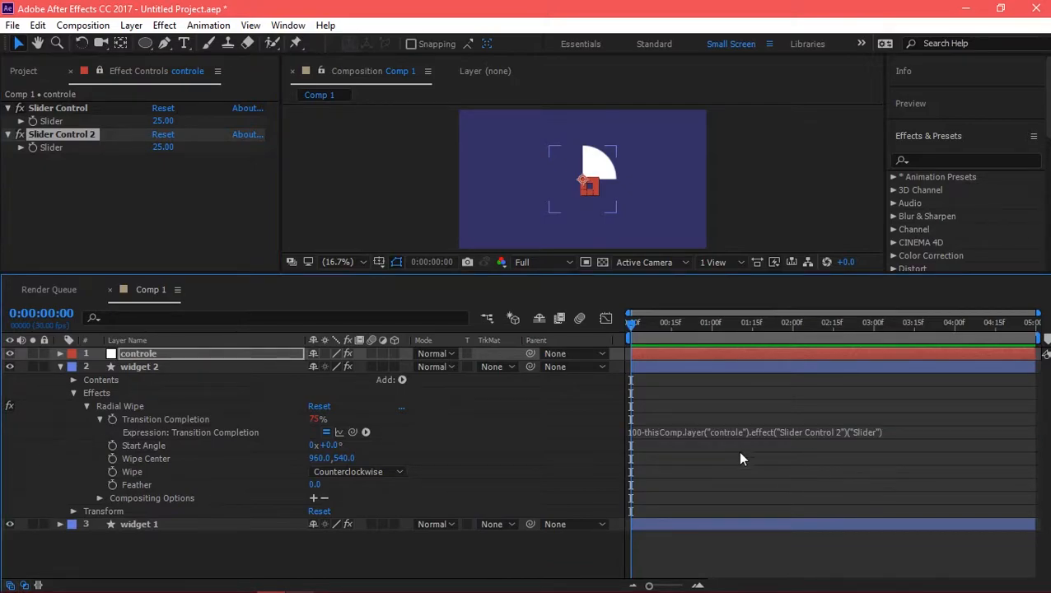
# Add an expression to widget 2's Start Angle whose first line assigns widget 1's Radial Wipe Transition Completion to x.
pyautogui.click(61, 524)
pyautogui.scroll(-3, 70, 528)
pyautogui.moveTo(316, 282); pyautogui.dragTo(315, 172)
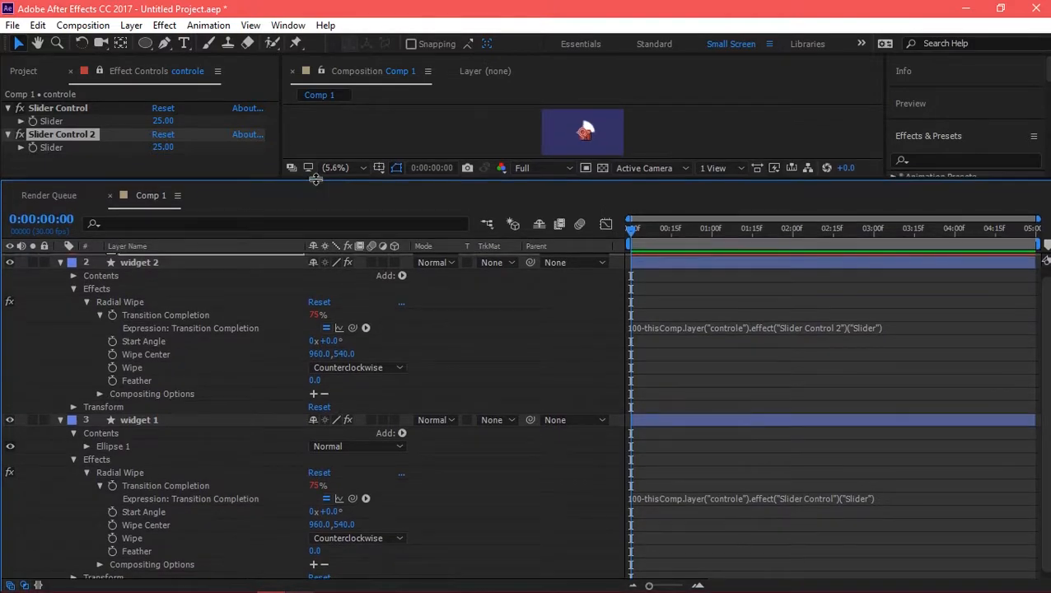
pyautogui.keyDown('alt'); pyautogui.click(113, 341); pyautogui.keyUp('alt')
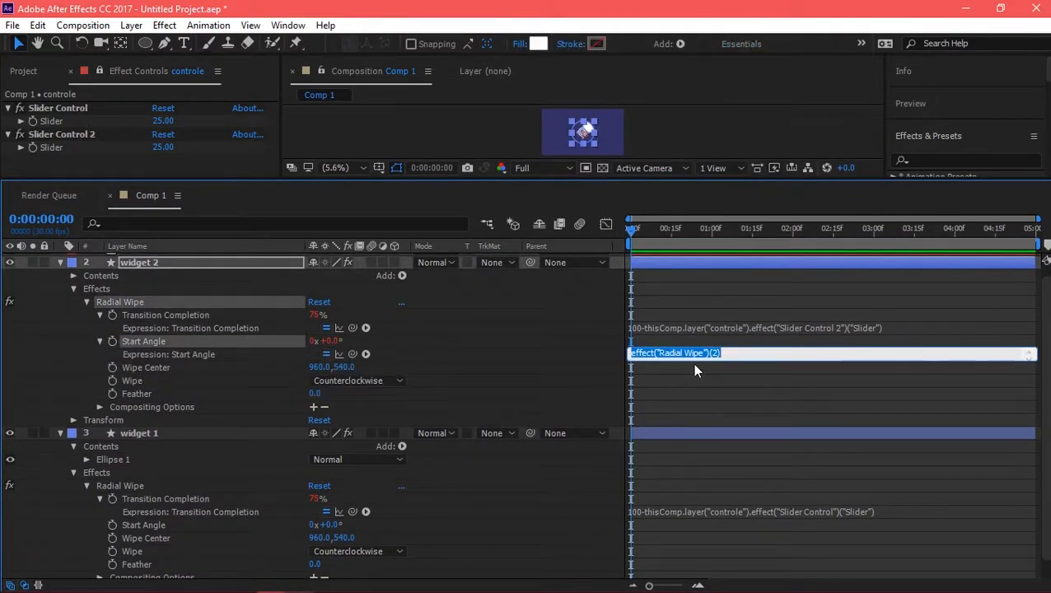
pyautogui.write('x=')
pyautogui.moveTo(352, 354); pyautogui.dragTo(198, 499)
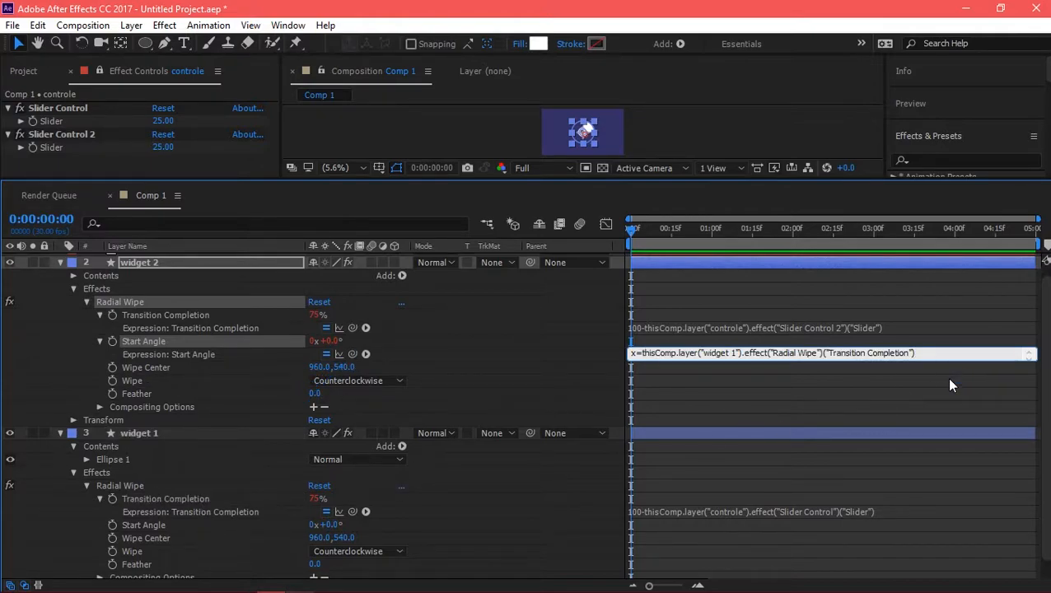
pyautogui.write(';')
pyautogui.press('Return')
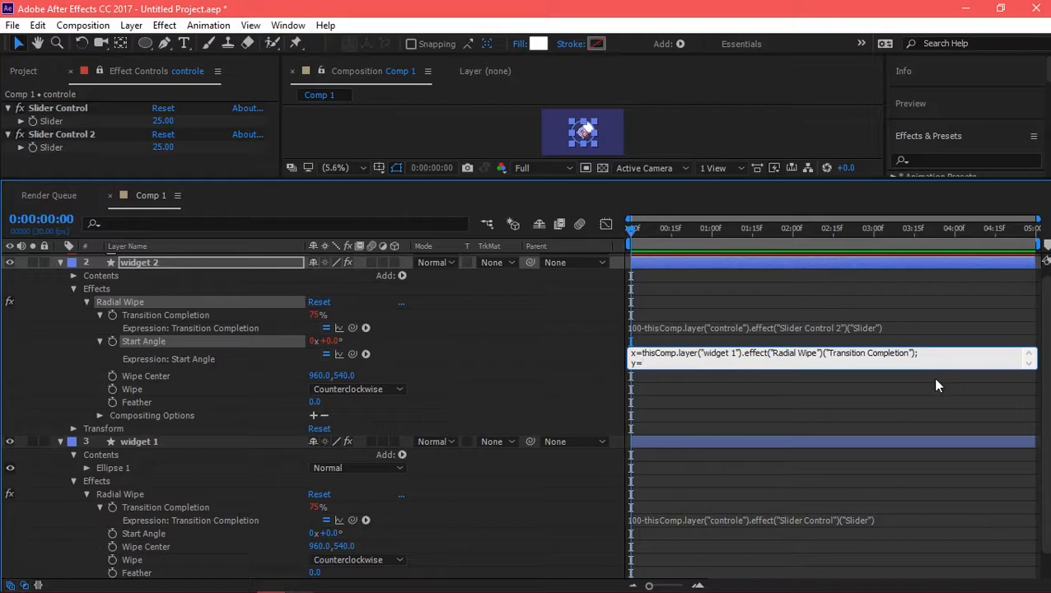
# Complete the Start Angle expression by assigning widget 1's Start Angle to y and adding the line 360*(x/-100)+y.
pyautogui.moveTo(353, 355); pyautogui.dragTo(180, 532)
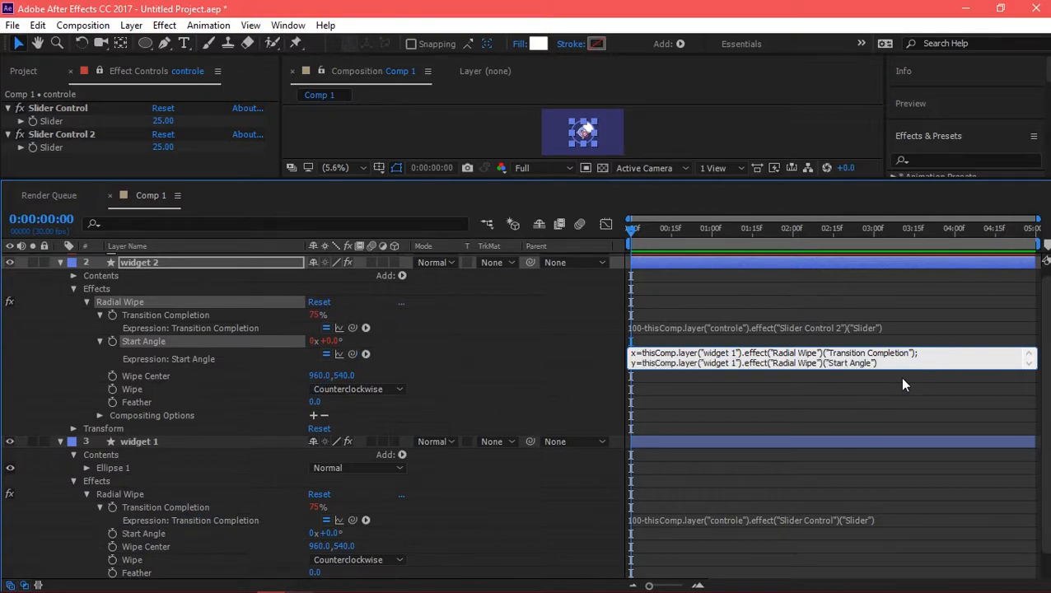
pyautogui.write(';')
pyautogui.press('Return')
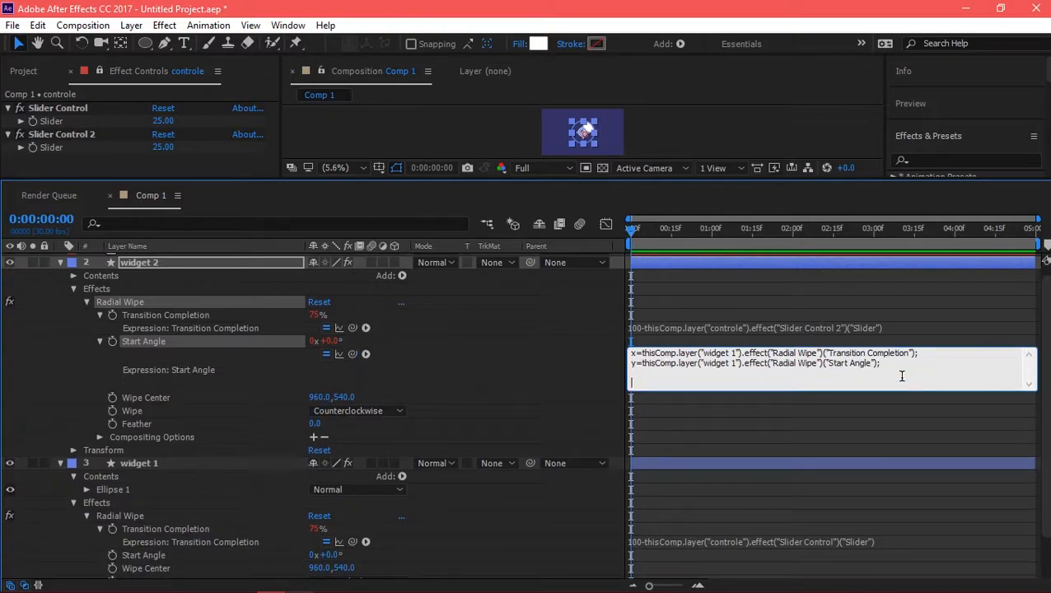
pyautogui.write('360*(x/-100)+y')
pyautogui.press('KP_Enter')
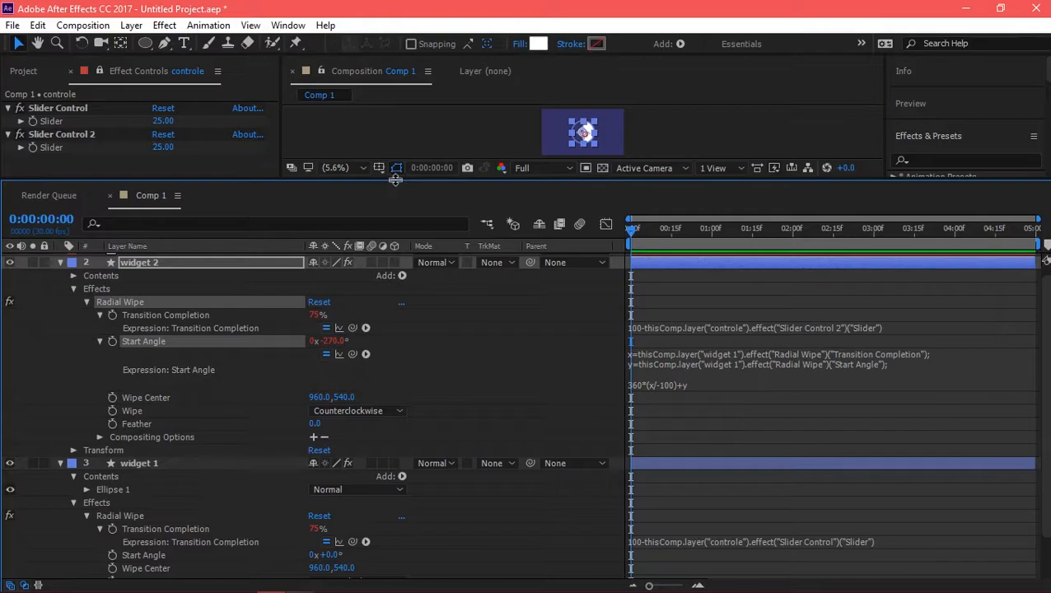
# Change the widget 2 shape's fill color to black.
pyautogui.moveTo(393, 181); pyautogui.dragTo(383, 227)
pyautogui.moveTo(374, 290); pyautogui.dragTo(370, 358)
pyautogui.click(345, 302)
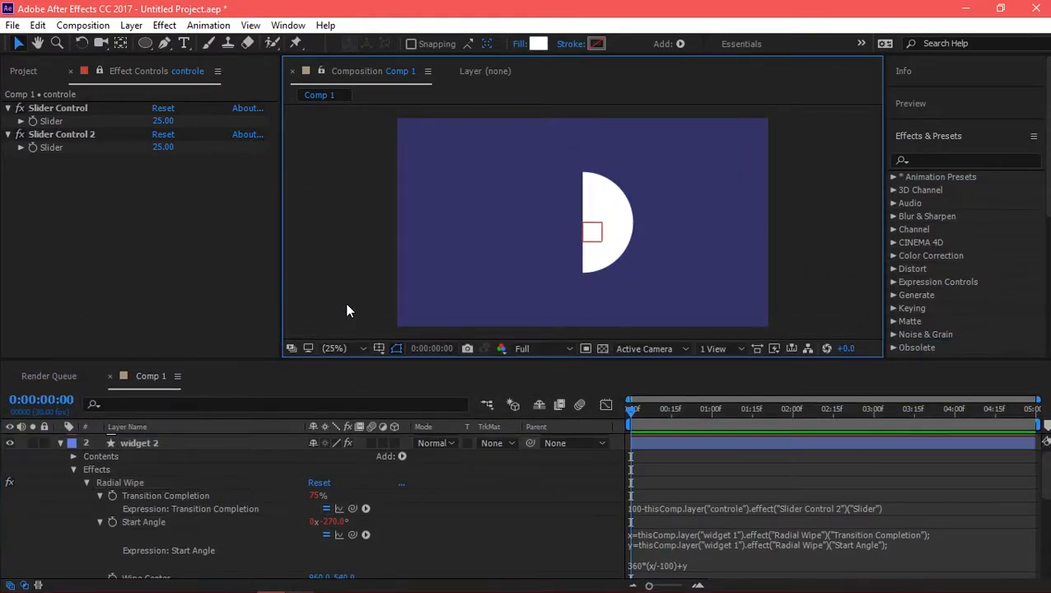
pyautogui.click(159, 442)
pyautogui.click(538, 44)
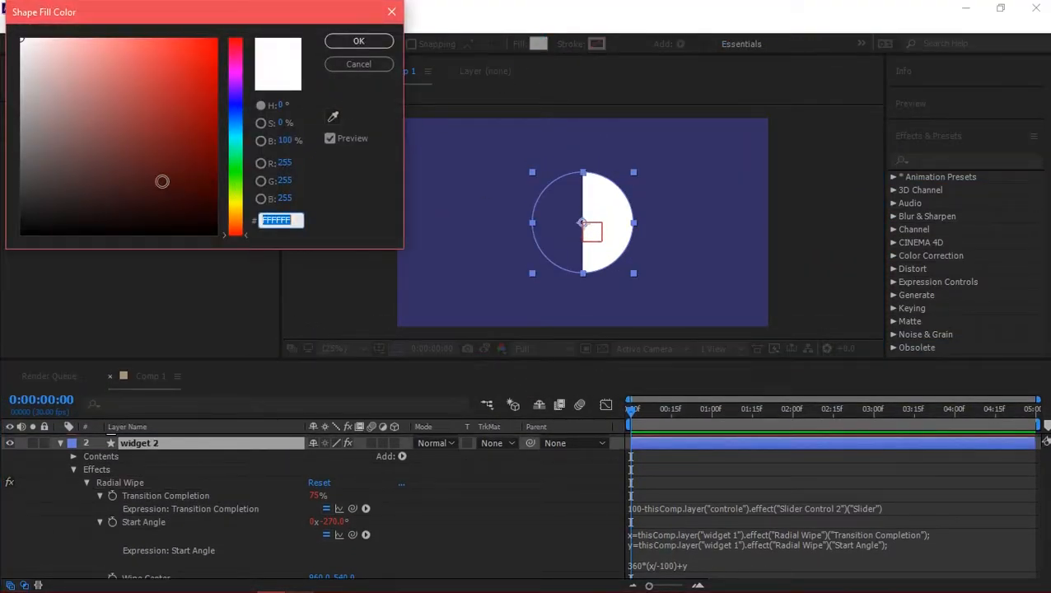
pyautogui.moveTo(169, 183); pyautogui.dragTo(249, 257)
pyautogui.click(358, 41)
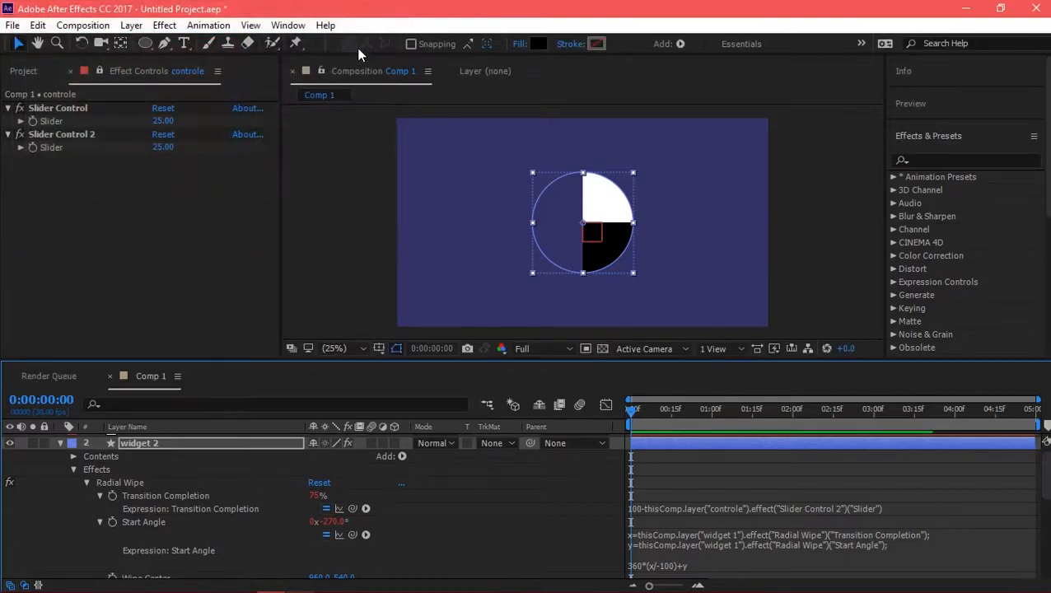
# Set controle's first slider to 25 and its Slider Control 2 to 20.
pyautogui.moveTo(163, 147)
pyautogui.mouseDown()
pyautogui.moveTo(171, 149)
pyautogui.moveTo(164, 121)
pyautogui.moveTo(174, 124)
pyautogui.moveTo(156, 150)
pyautogui.mouseUp()
pyautogui.click(164, 121)
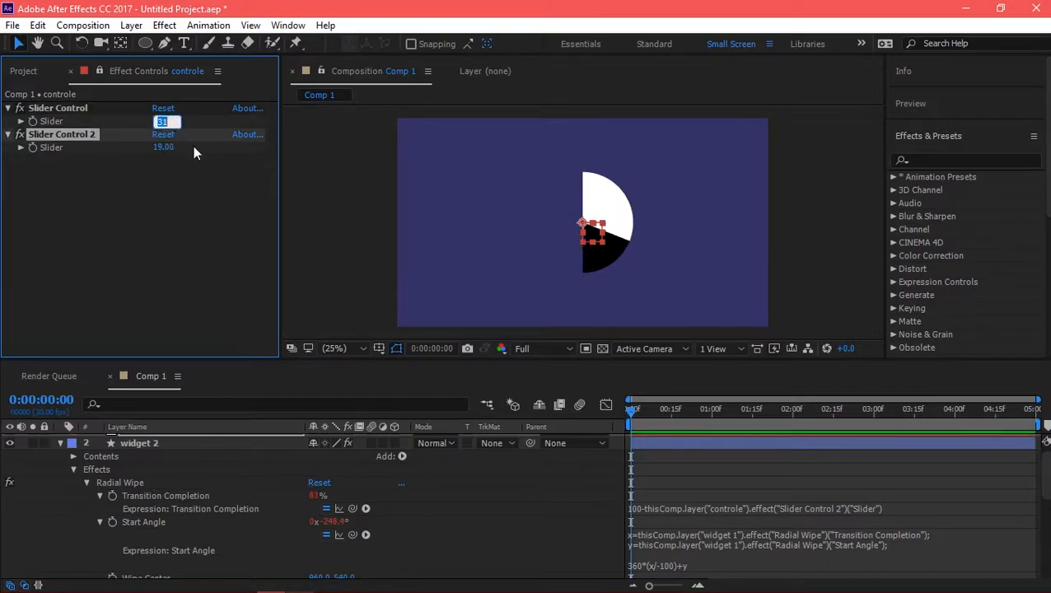
pyautogui.write('25')
pyautogui.press('Return')
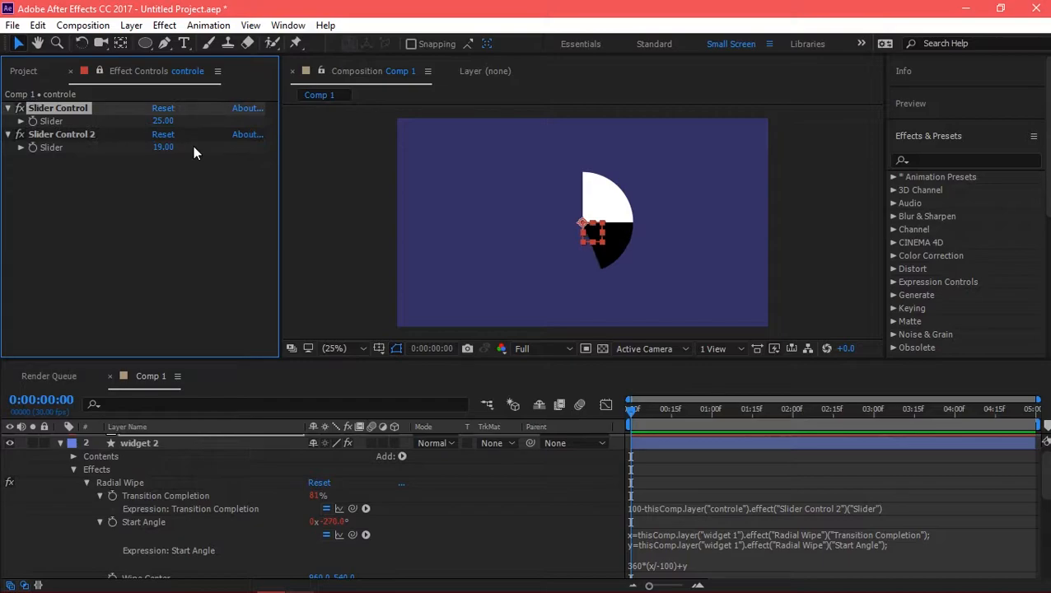
pyautogui.click(163, 148)
pyautogui.write('20')
pyautogui.press('Return')
pyautogui.click(355, 204)
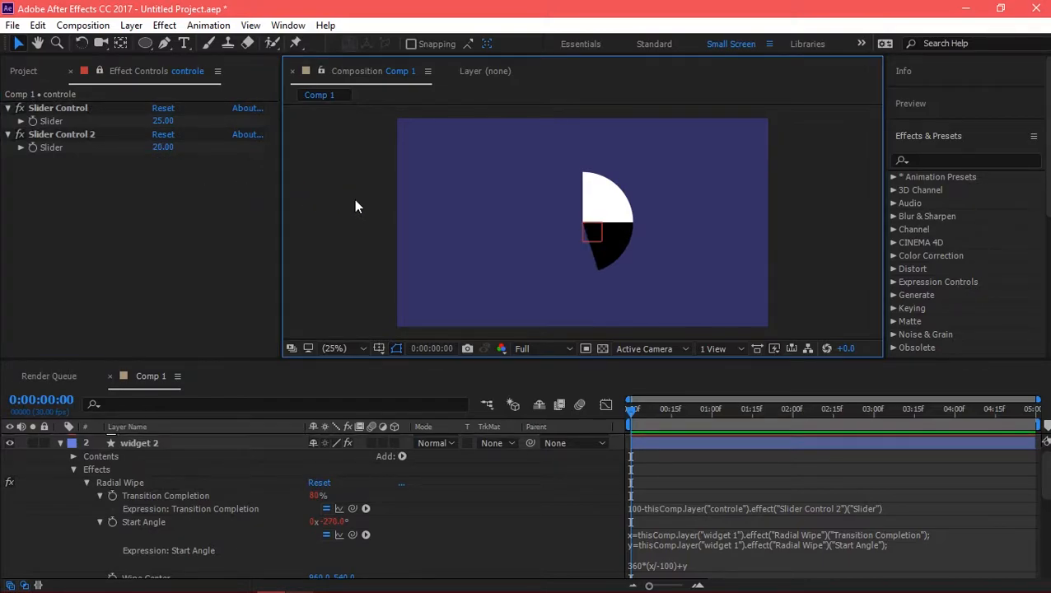
# In the x line of widget 2's Start Angle expression, replace the "widget 1" layer name with index+1.
pyautogui.click(140, 444)
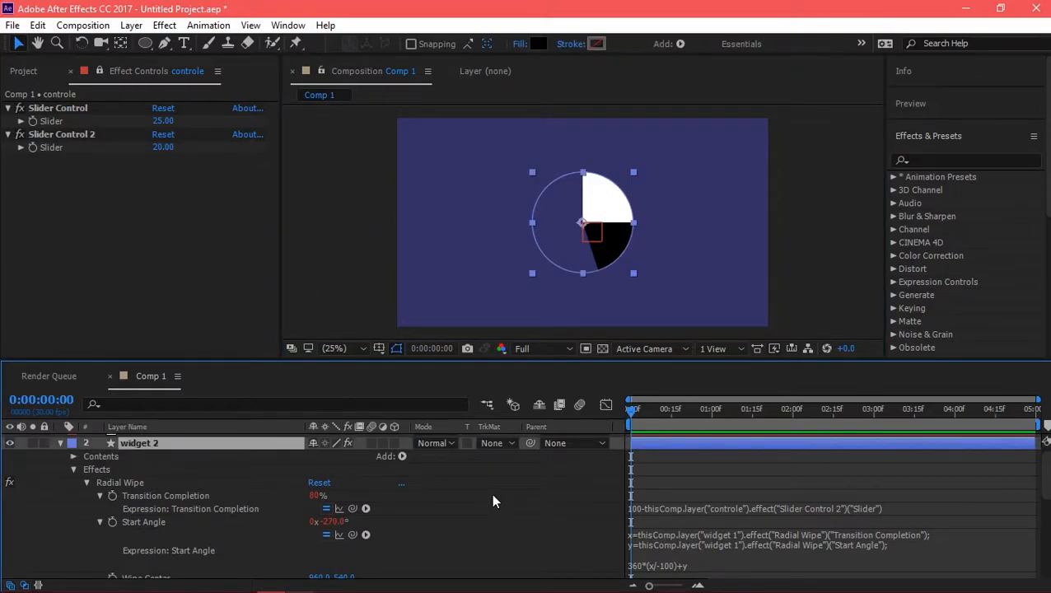
pyautogui.click(60, 443)
pyautogui.click(60, 455)
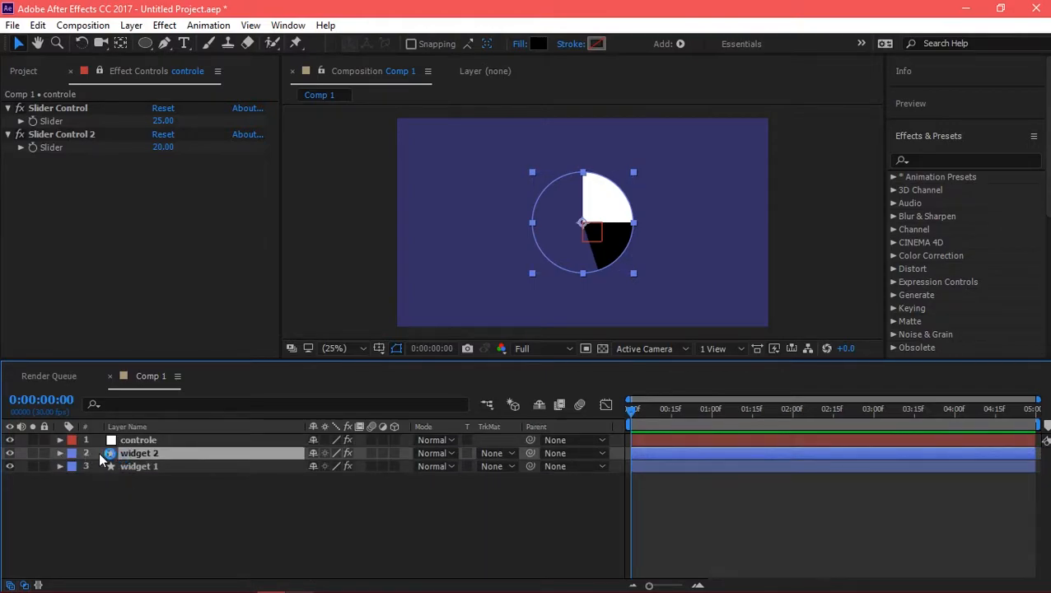
pyautogui.click(61, 454)
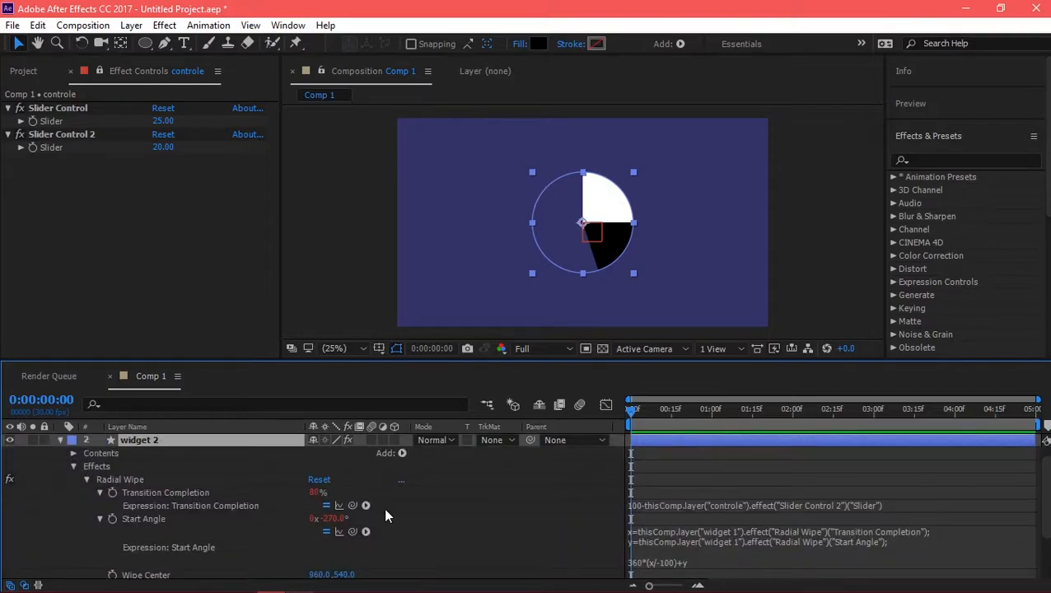
pyautogui.click(730, 535)
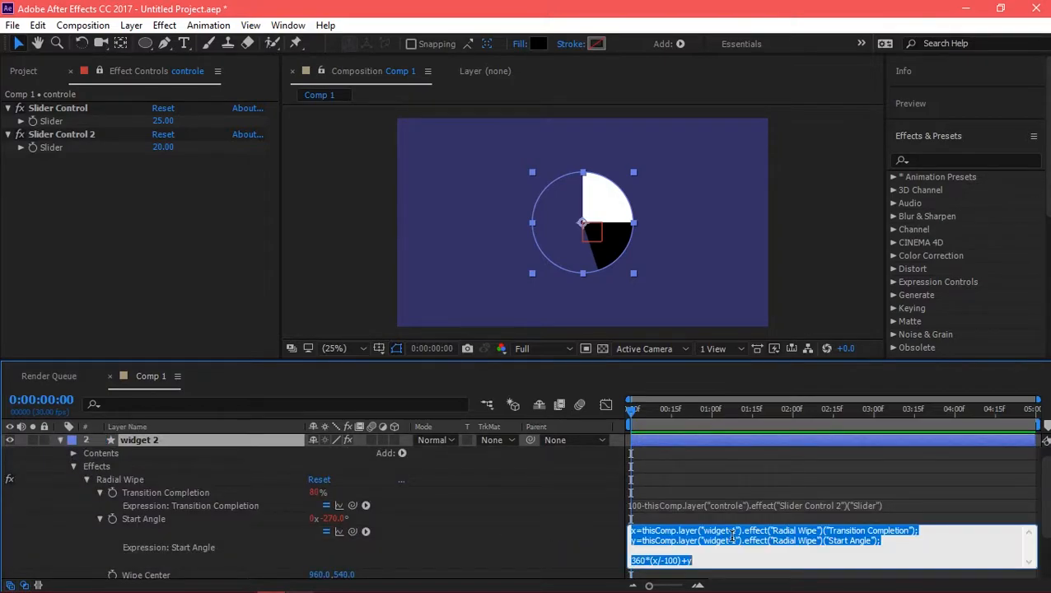
pyautogui.click(739, 531)
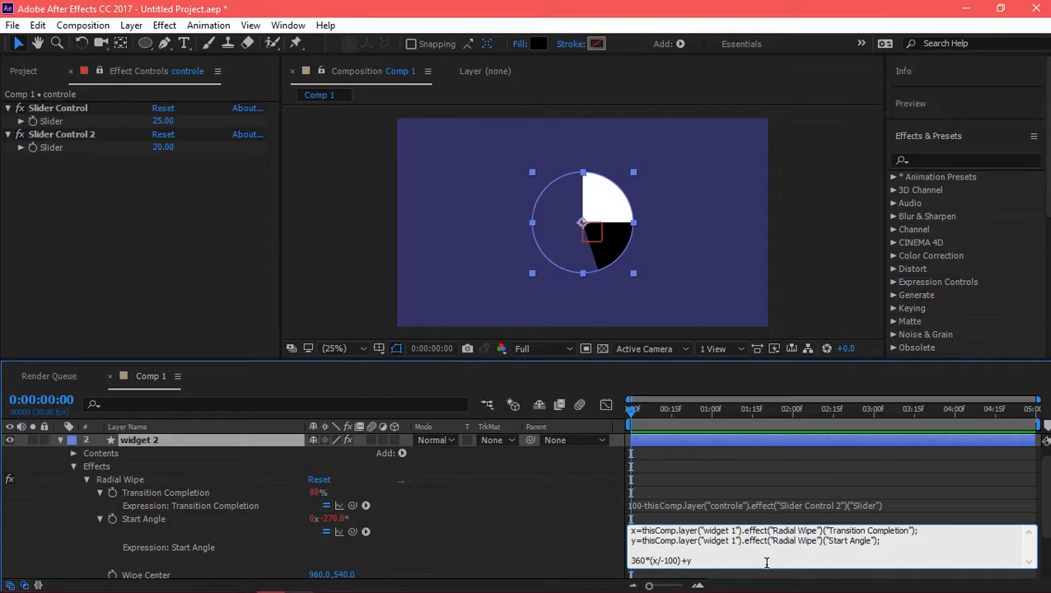
pyautogui.press('BackSpace')
pyautogui.press('BackSpace')
pyautogui.press('BackSpace')
pyautogui.press('BackSpace')
pyautogui.press('BackSpace')
pyautogui.press('BackSpace')
pyautogui.press('BackSpace')
pyautogui.press('BackSpace')
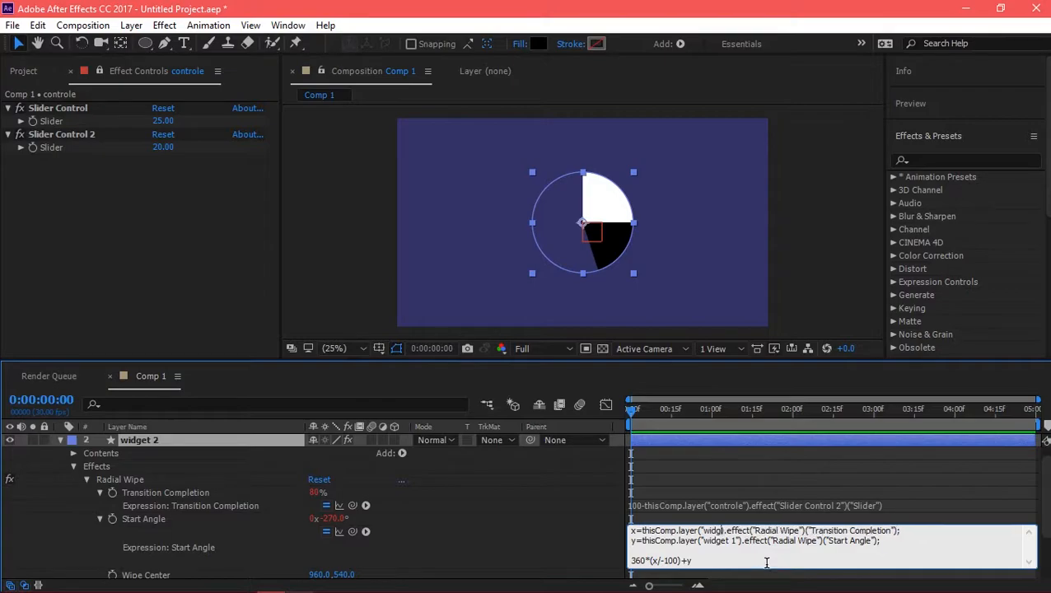
pyautogui.press('BackSpace')
pyautogui.press('Delete')
pyautogui.write('index')
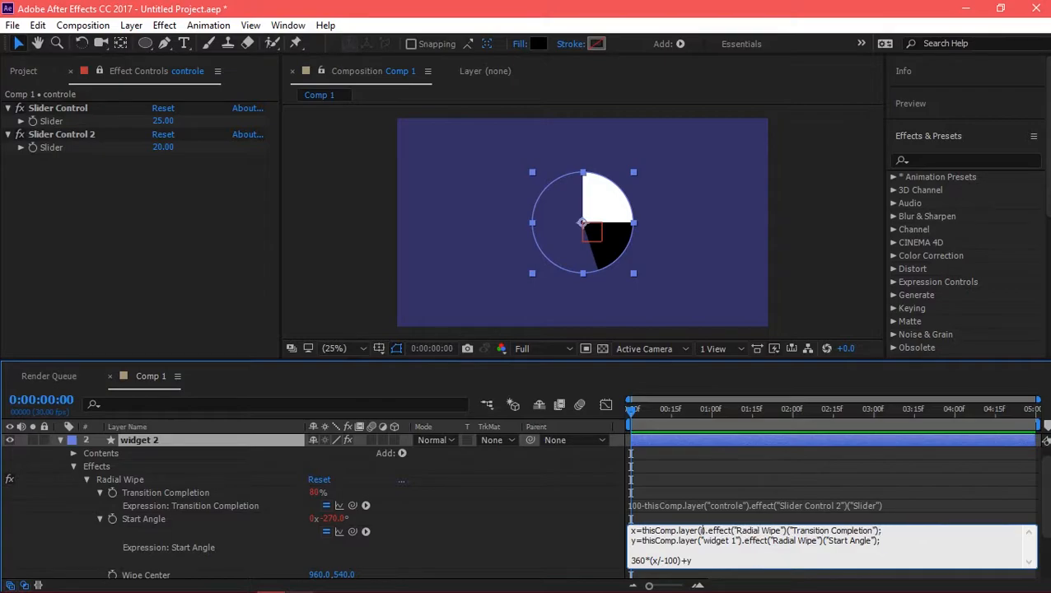
pyautogui.write('+1')
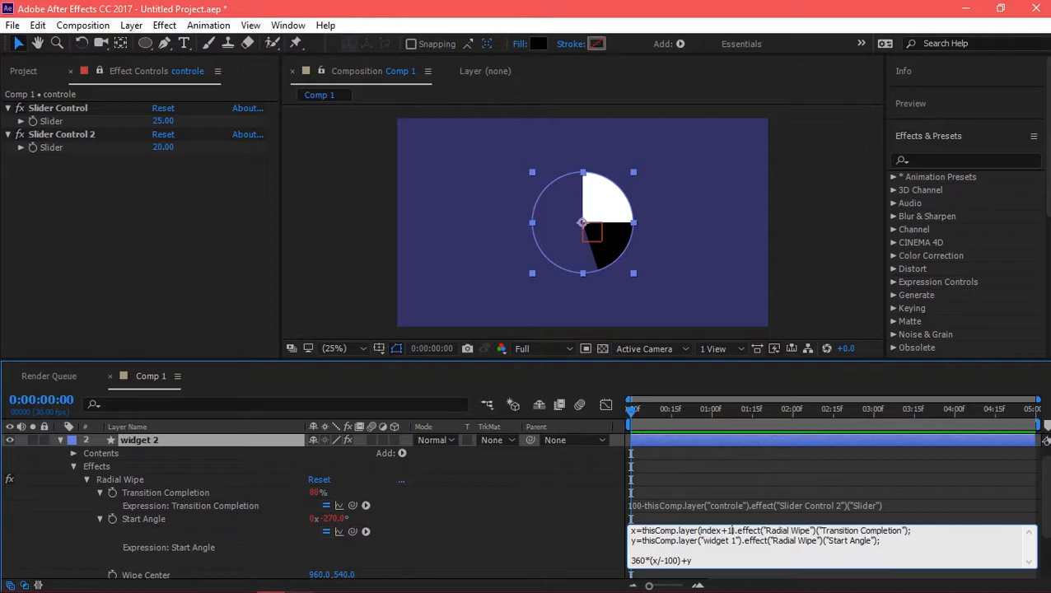
# In the y line of widget 2's Start Angle expression, replace the "widget 1" layer name with index+1 and commit the expression.
pyautogui.click(742, 541)
pyautogui.press('Left')
pyautogui.press('BackSpace')
pyautogui.press('BackSpace')
pyautogui.press('BackSpace')
pyautogui.press('BackSpace')
pyautogui.press('BackSpace')
pyautogui.press('BackSpace')
pyautogui.press('BackSpace')
pyautogui.press('BackSpace')
pyautogui.press('BackSpace')
pyautogui.press('BackSpace')
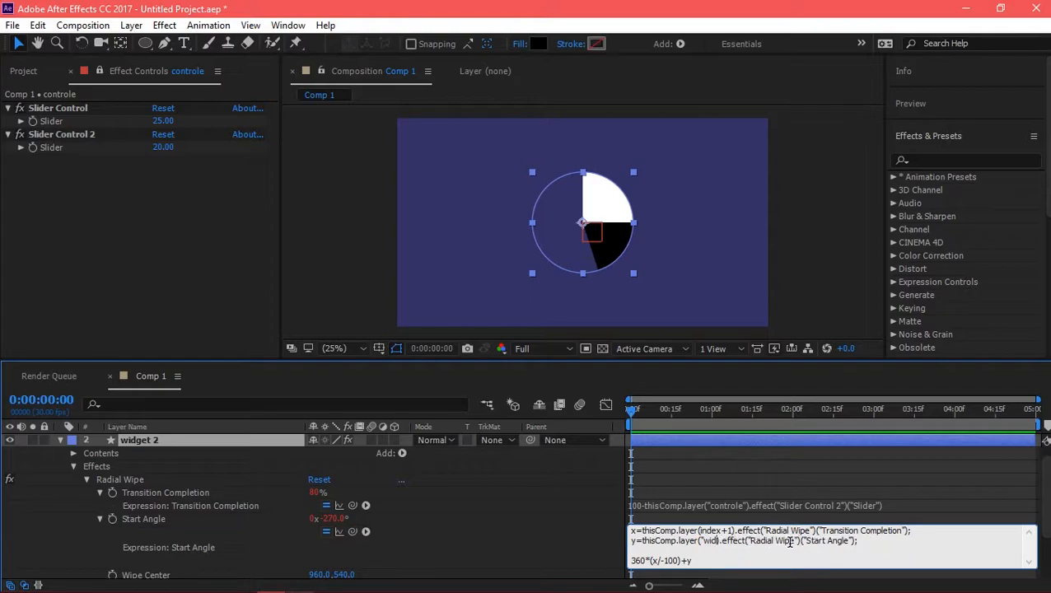
pyautogui.write('ined')
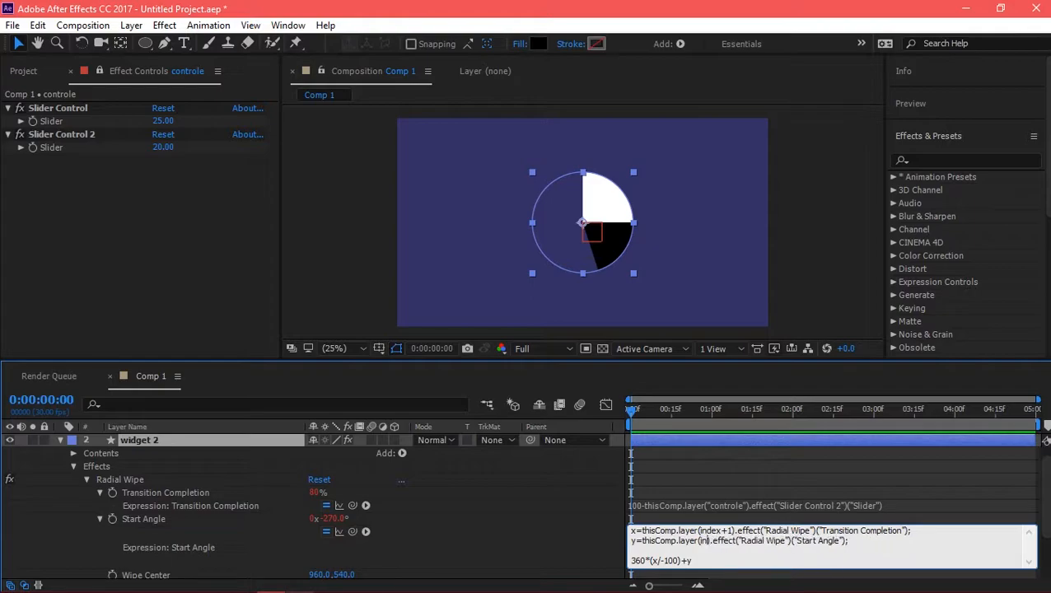
pyautogui.write('x')
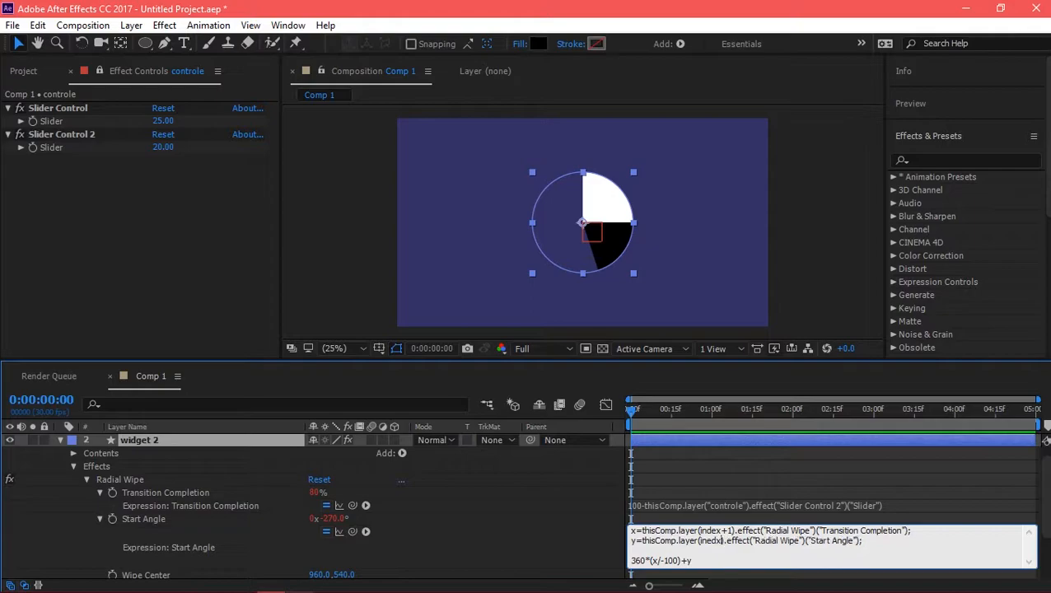
pyautogui.press('BackSpace')
pyautogui.write('ex')
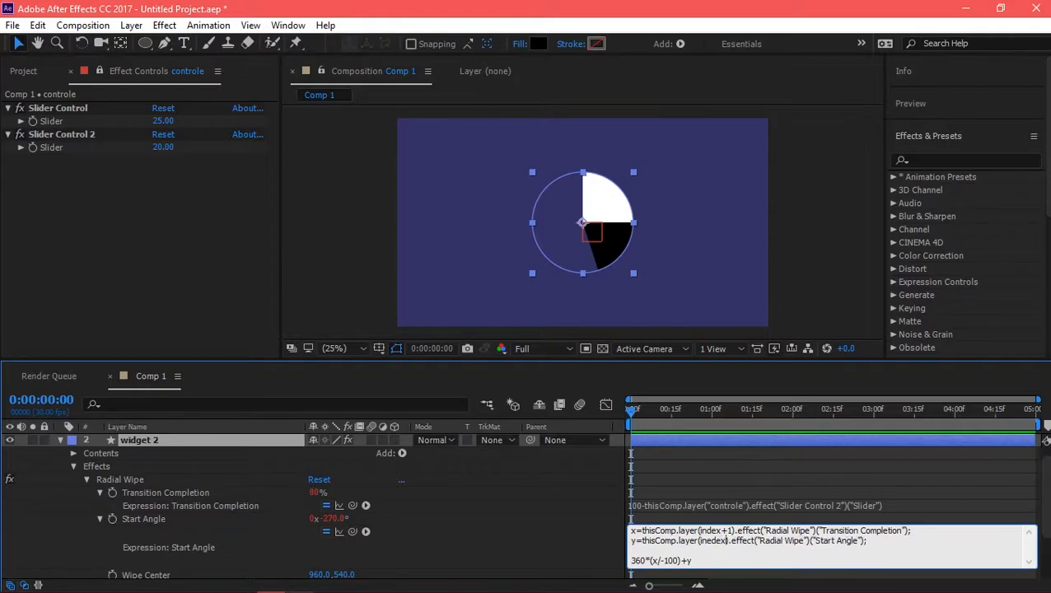
pyautogui.press('BackSpace')
pyautogui.press('BackSpace')
pyautogui.press('BackSpace')
pyautogui.press('BackSpace')
pyautogui.press('BackSpace')
pyautogui.press('BackSpace')
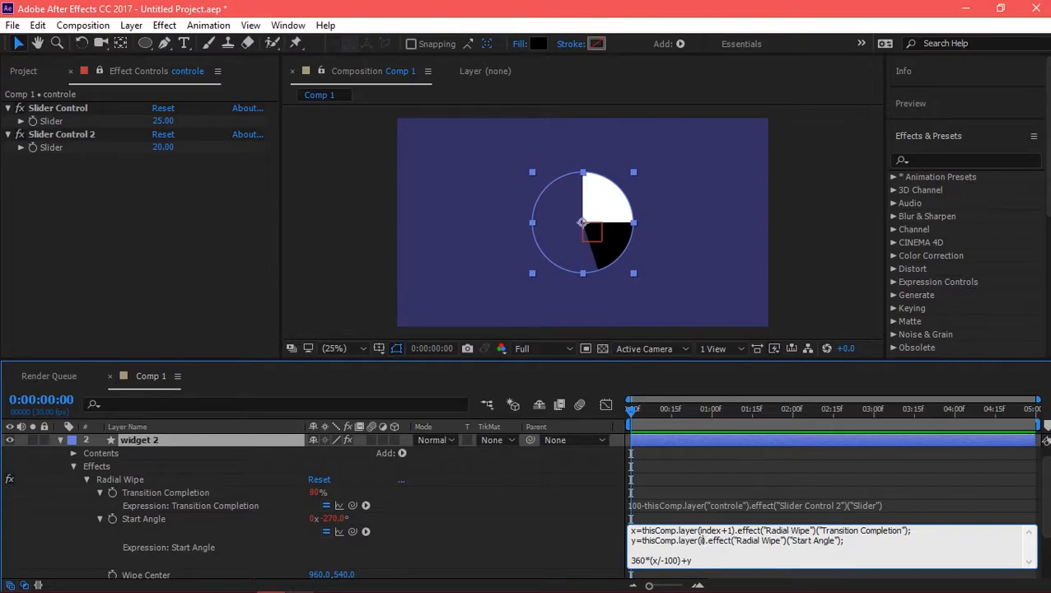
pyautogui.write('in')
pyautogui.write('dex+1')
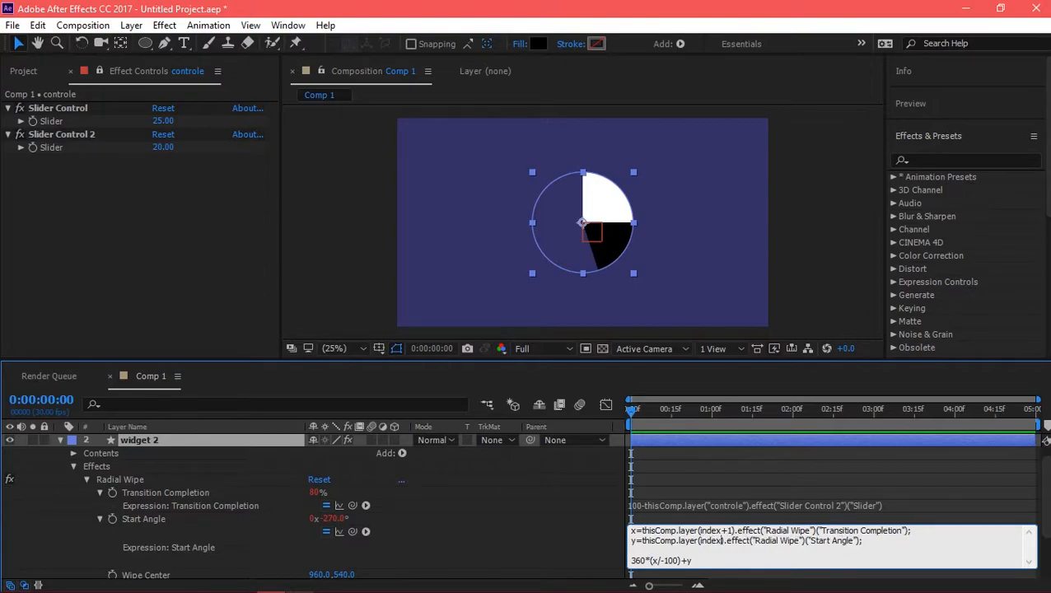
pyautogui.press('KP_Enter')
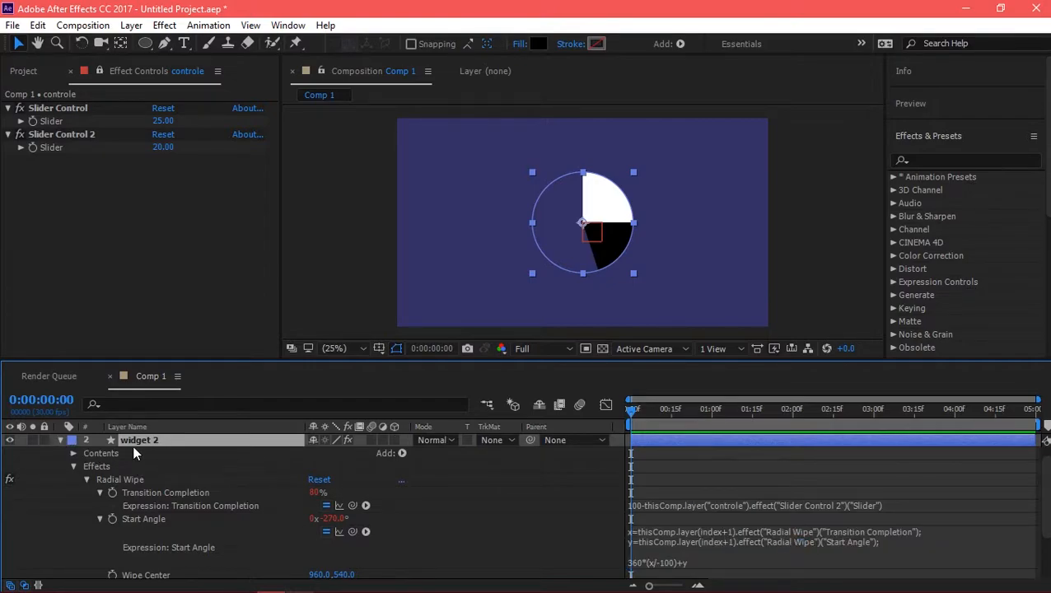
# Duplicate the widget 2 layer and reveal the Transition Completion expression in the copy's Radial Wipe effect.
pyautogui.hotkey('ctrl', 'd')
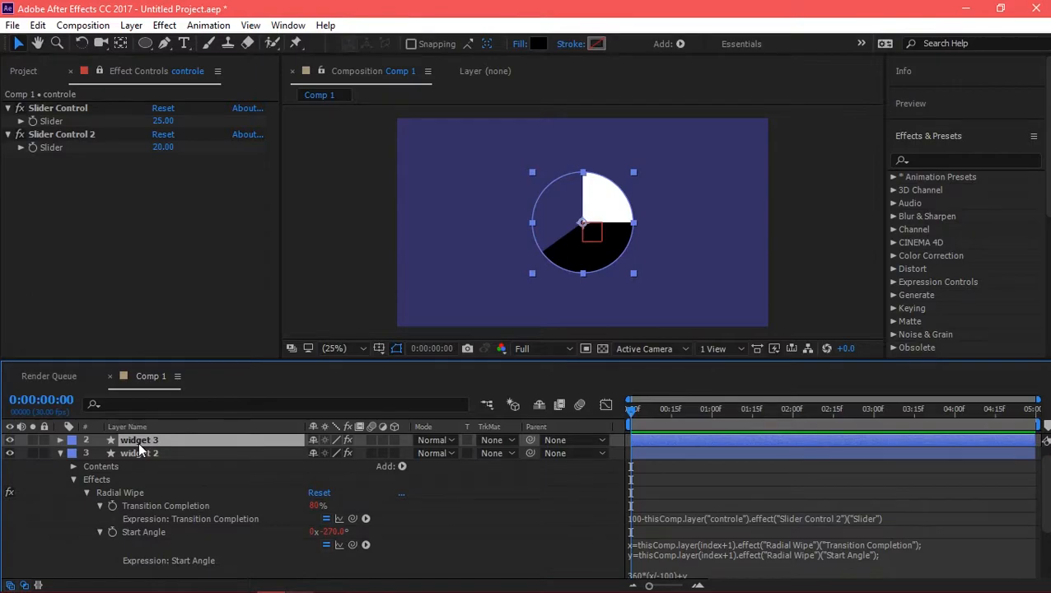
pyautogui.click(60, 440)
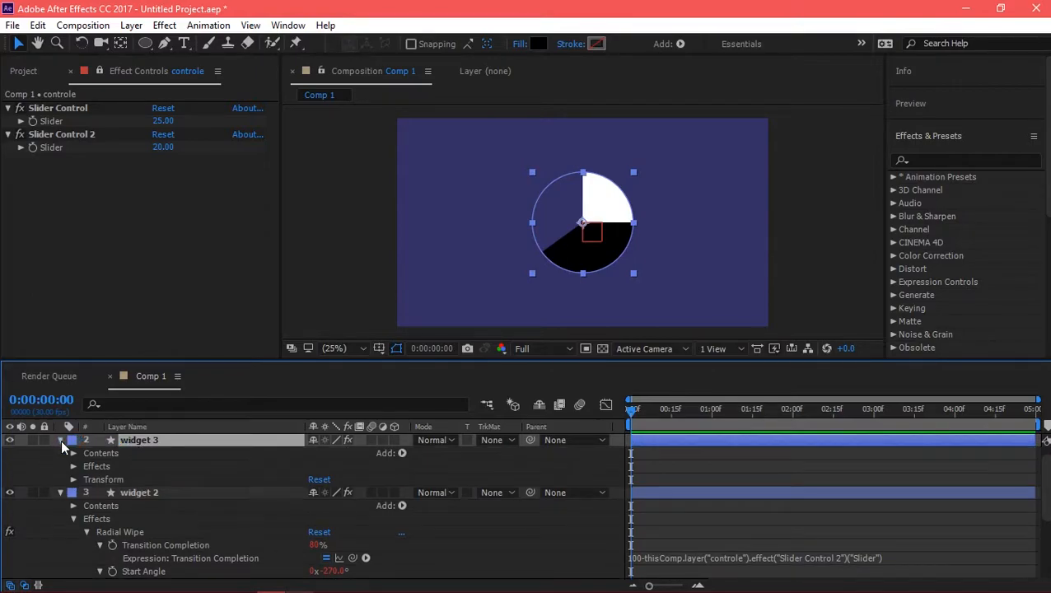
pyautogui.click(73, 466)
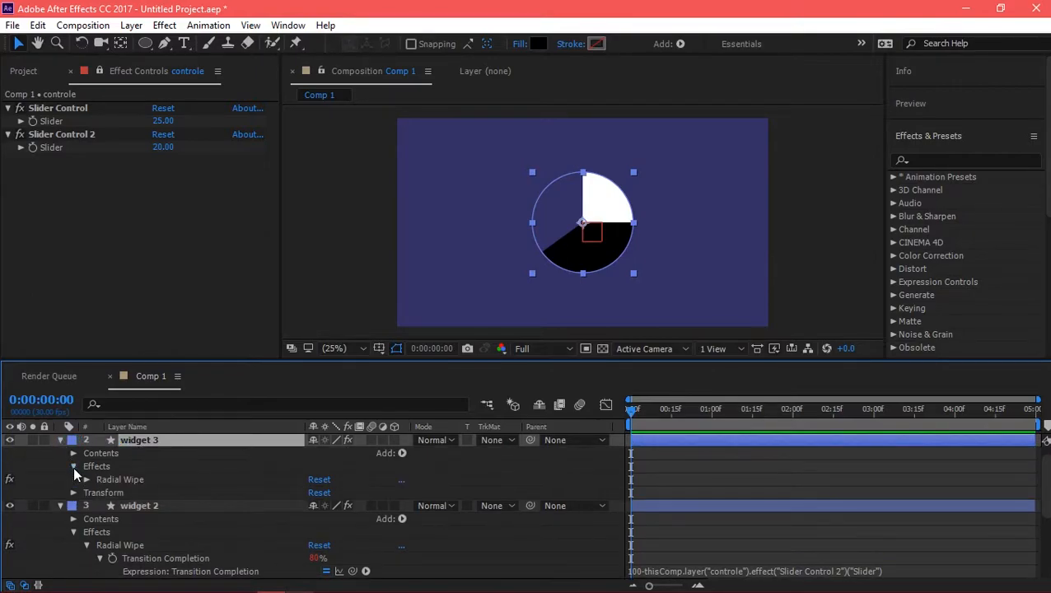
pyautogui.click(86, 480)
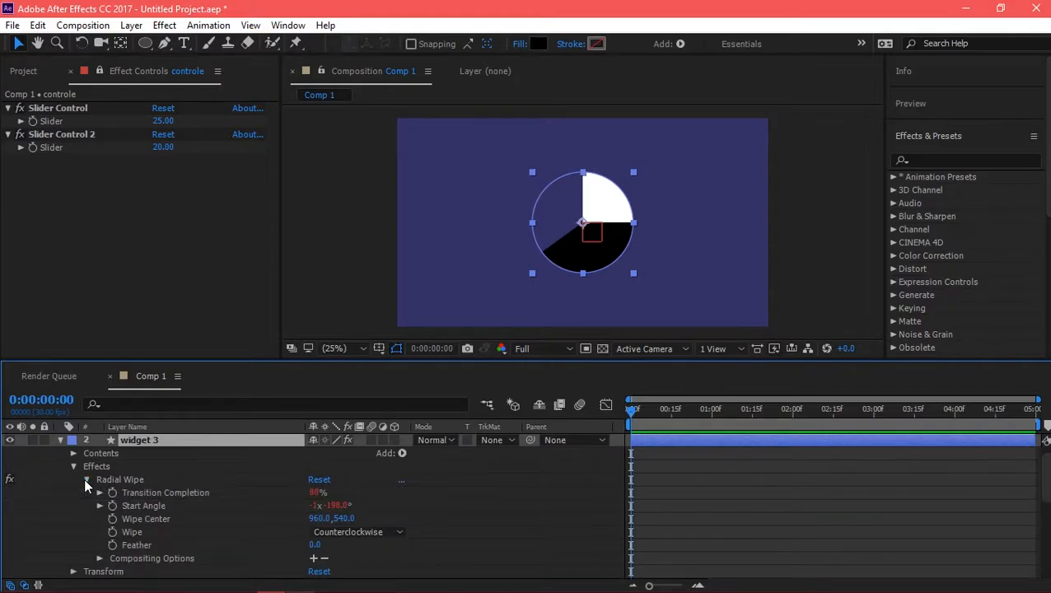
pyautogui.click(99, 493)
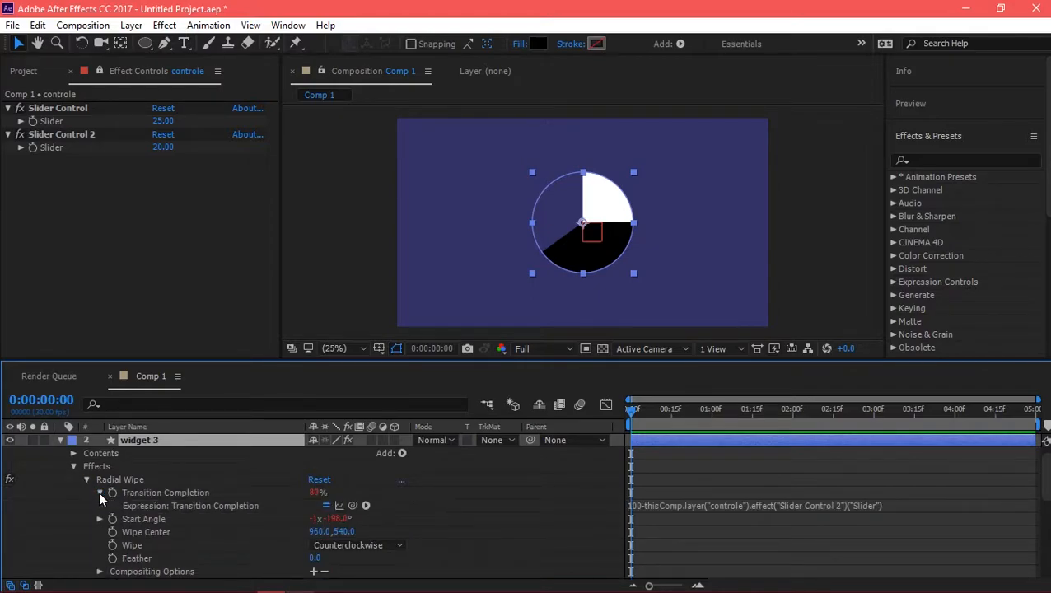
# Duplicate controle's Slider Control 2 and point widget 3's Transition Completion expression to Slider Control 3.
pyautogui.click(61, 135)
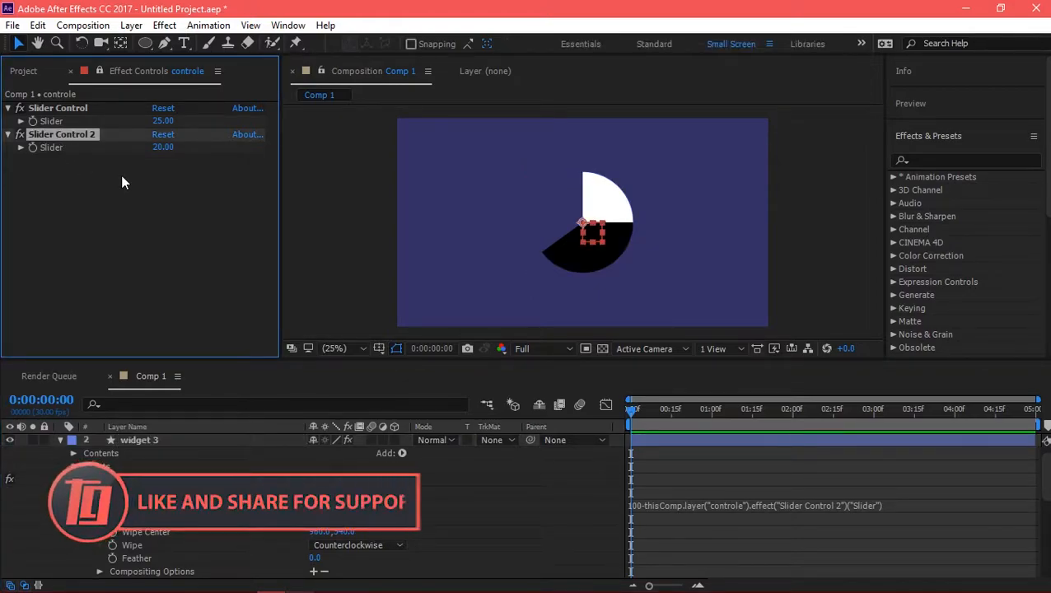
pyautogui.hotkey('ctrl', 'd')
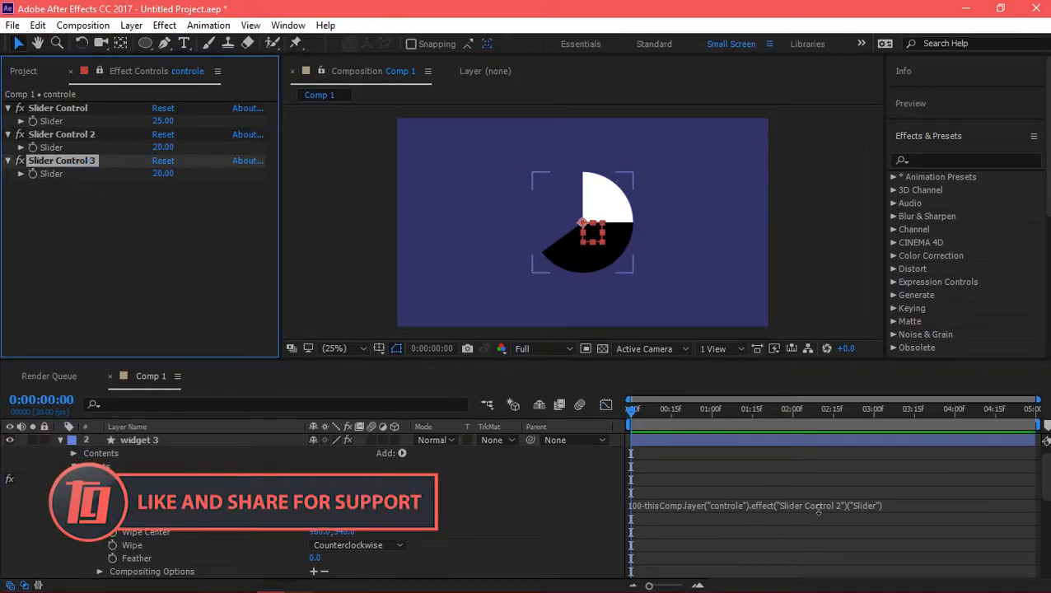
pyautogui.click(828, 505)
pyautogui.click(835, 504)
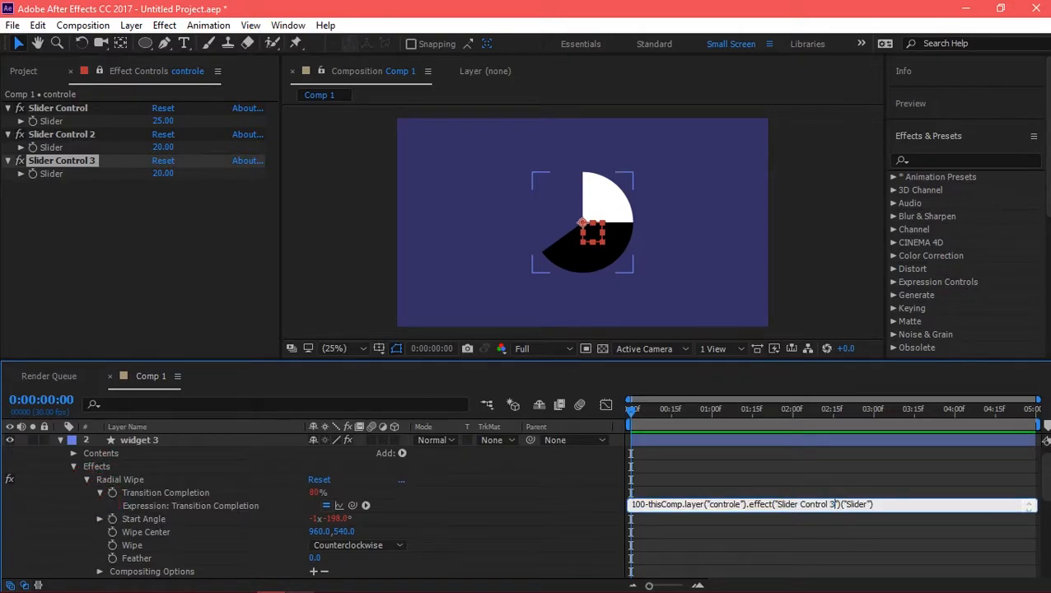
pyautogui.write('3')
pyautogui.click(855, 527)
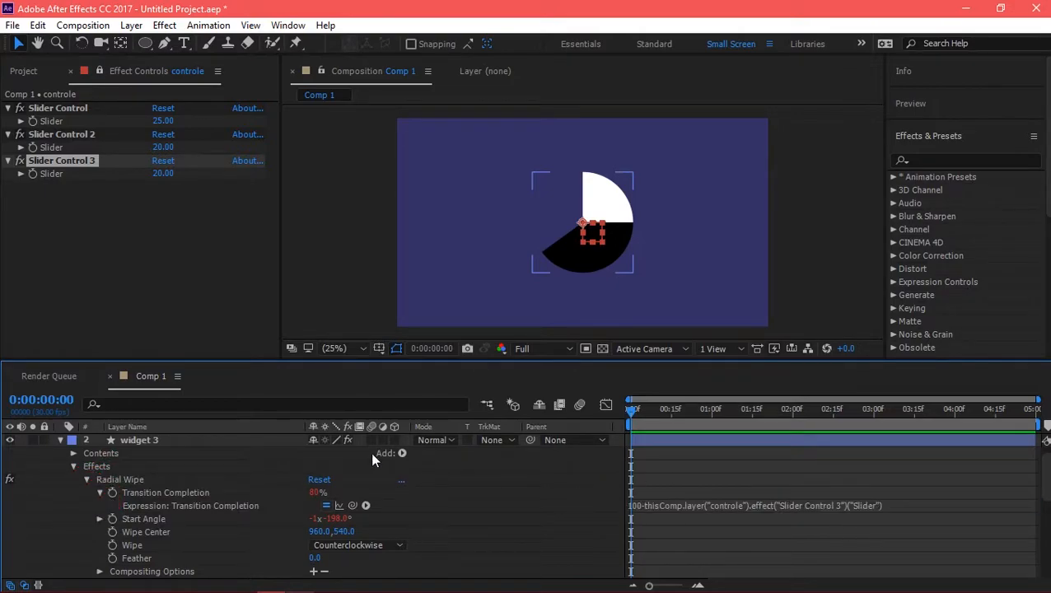
# Examine widget 3's Start Angle expression and the layer order that its index+1 references depend on.
pyautogui.click(100, 519)
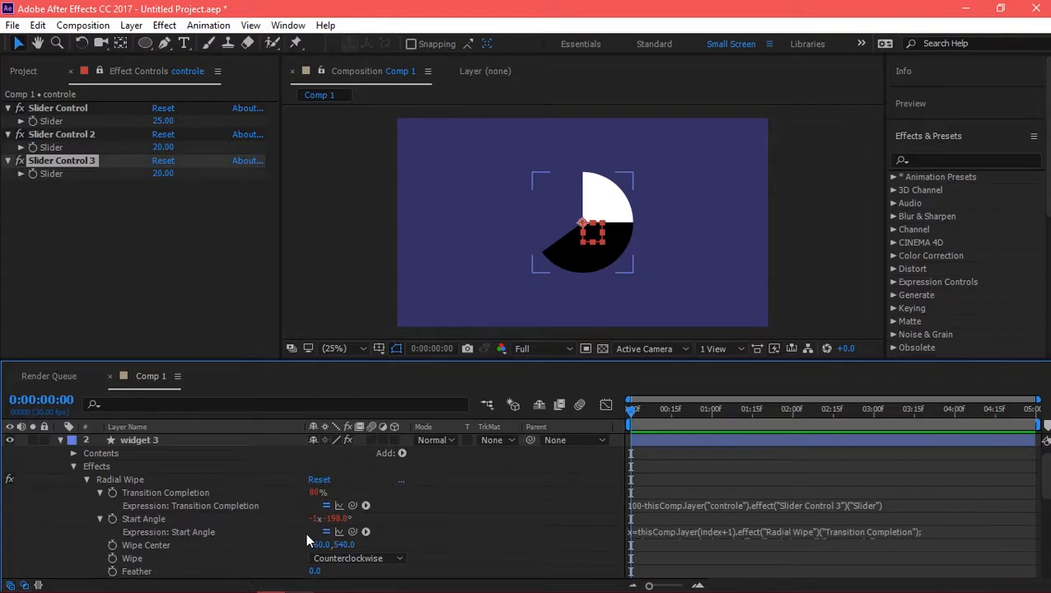
pyautogui.click(690, 533)
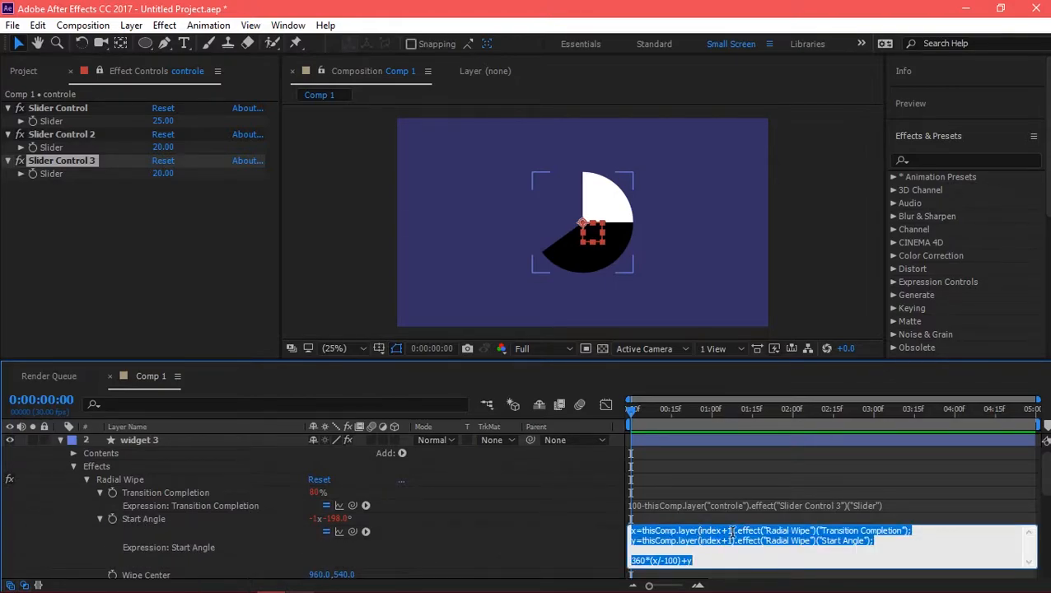
pyautogui.click(732, 532)
pyautogui.scroll(-5, 218, 468)
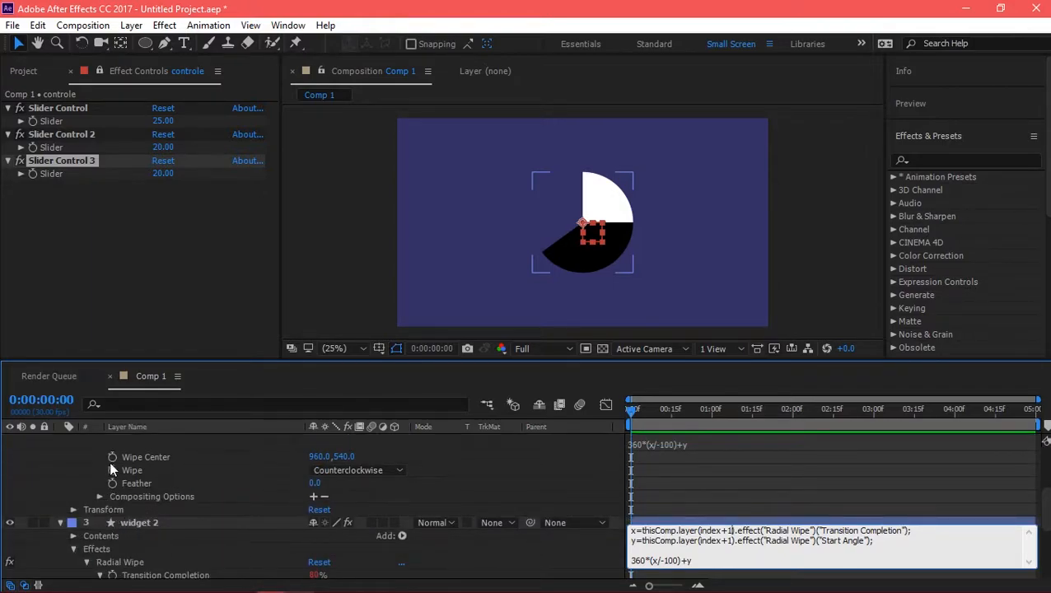
pyautogui.scroll(3, 89, 479)
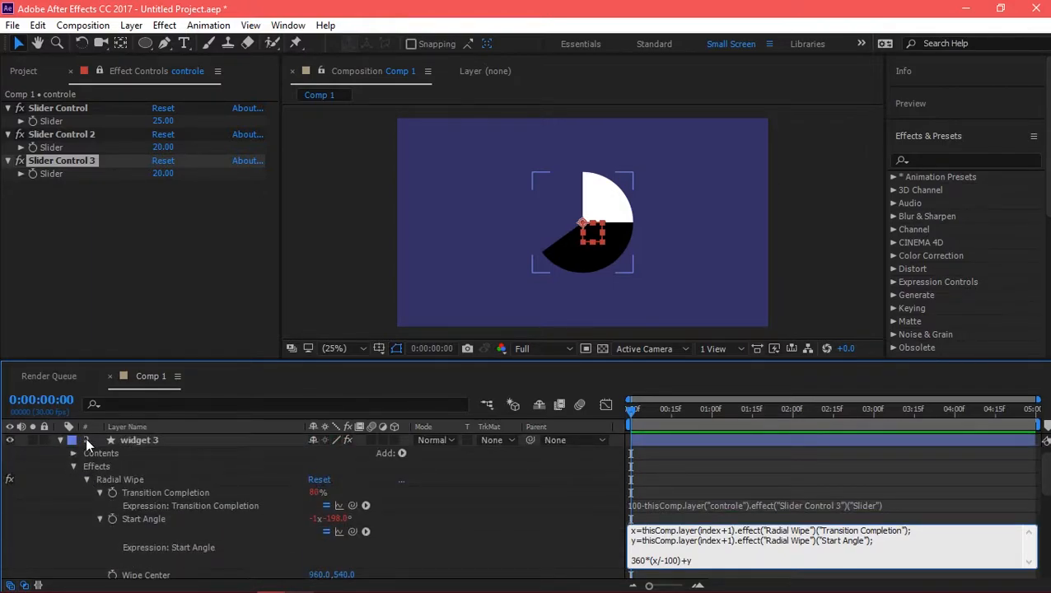
pyautogui.scroll(-3, 91, 450)
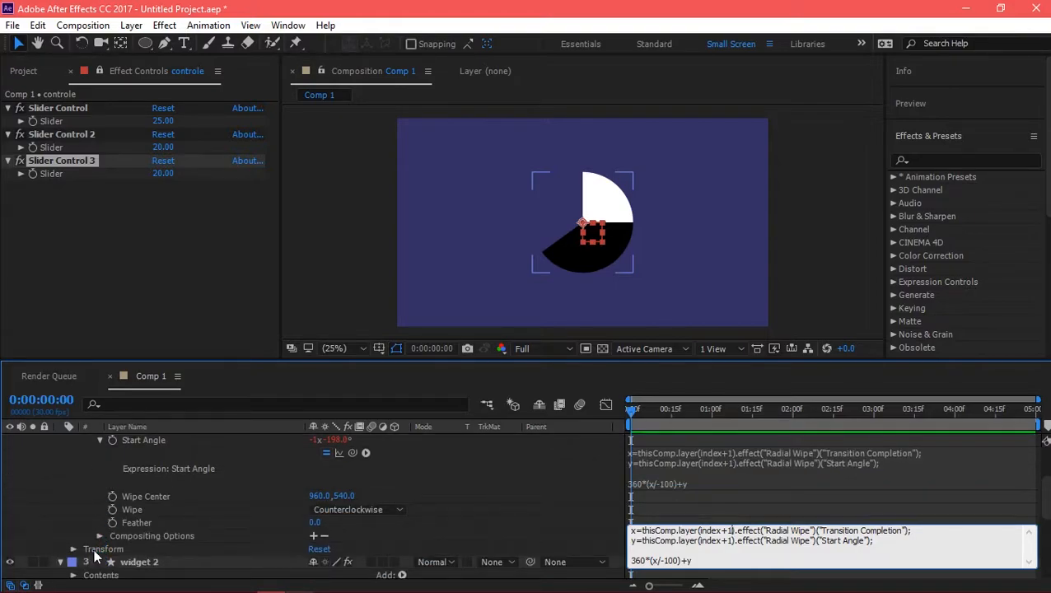
pyautogui.scroll(3, 107, 528)
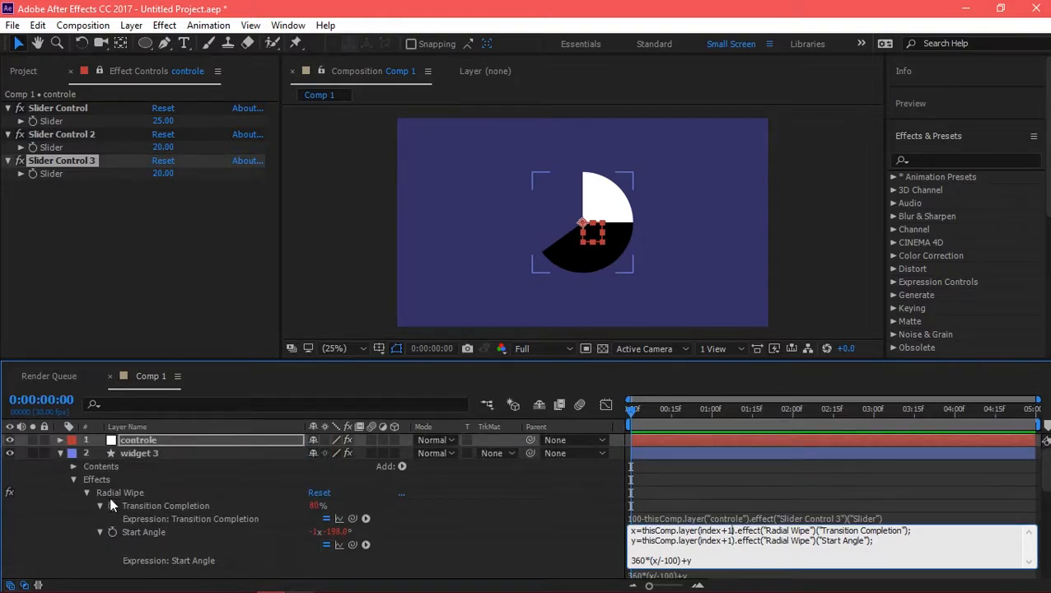
pyautogui.click(469, 247)
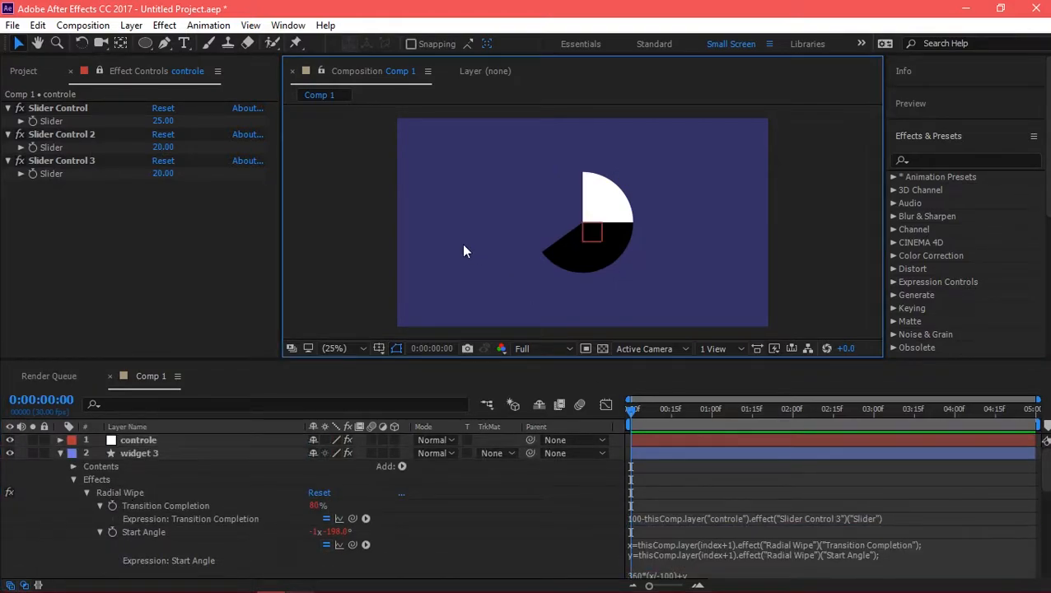
# Set controle's Slider Control 3 to 50.
pyautogui.click(164, 174)
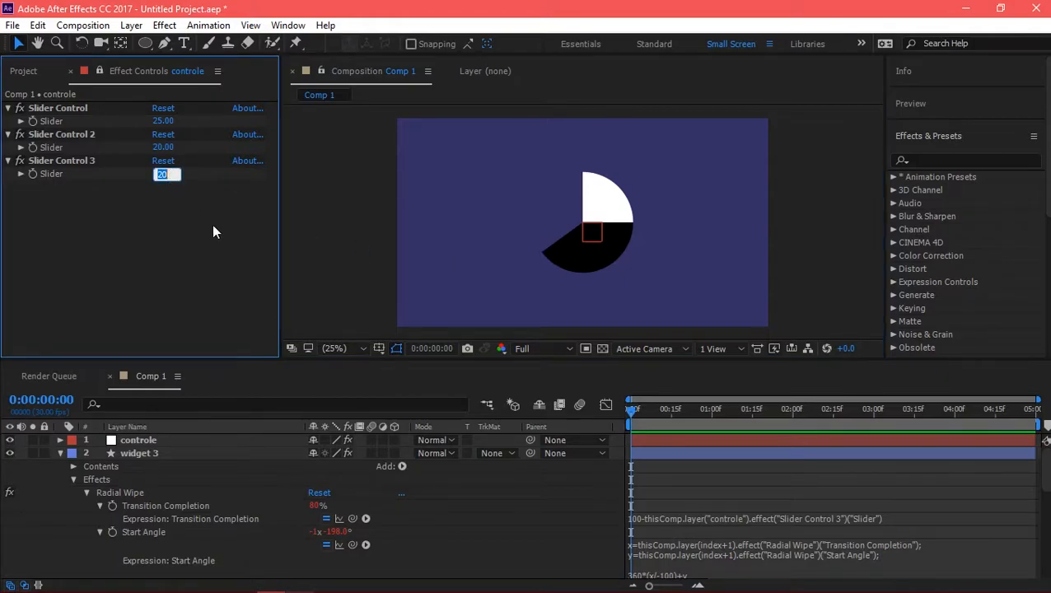
pyautogui.write('50')
pyautogui.press('Return')
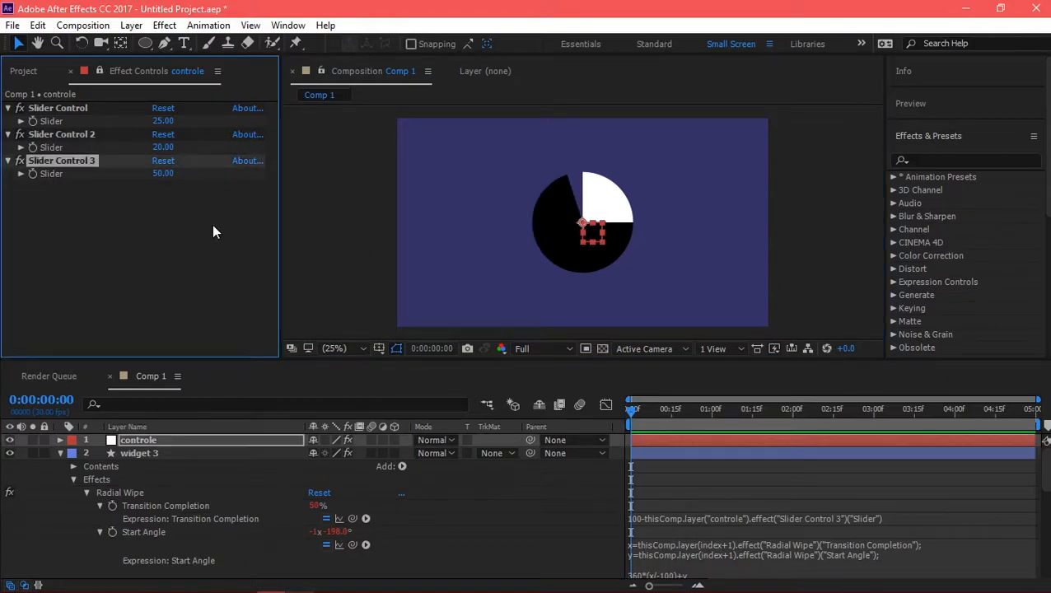
# Change the widget 3 shape's fill color to red (BC1E1E).
pyautogui.click(144, 454)
pyautogui.click(538, 45)
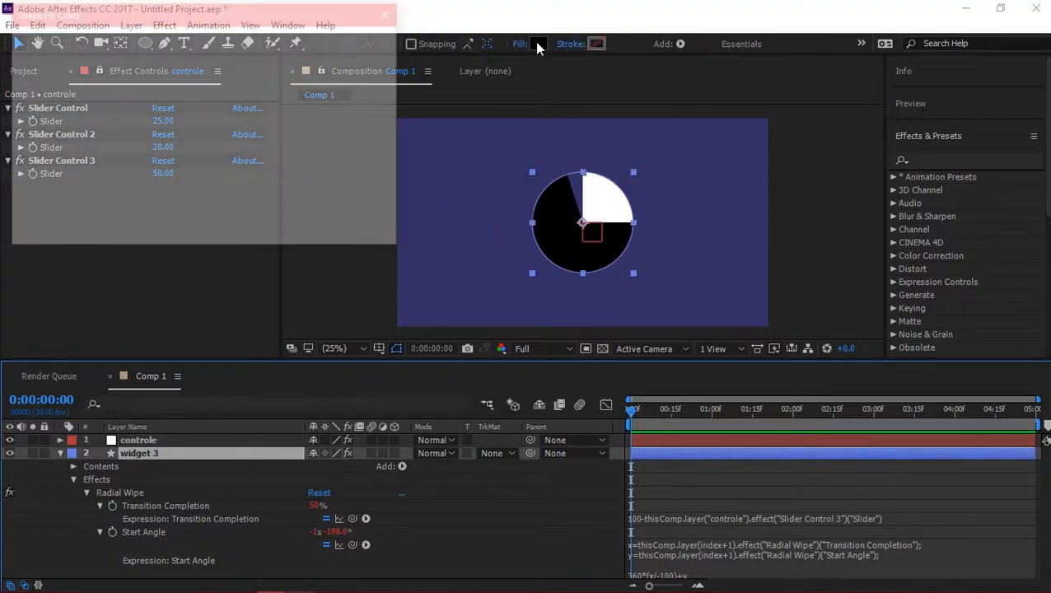
pyautogui.moveTo(153, 122); pyautogui.dragTo(185, 89)
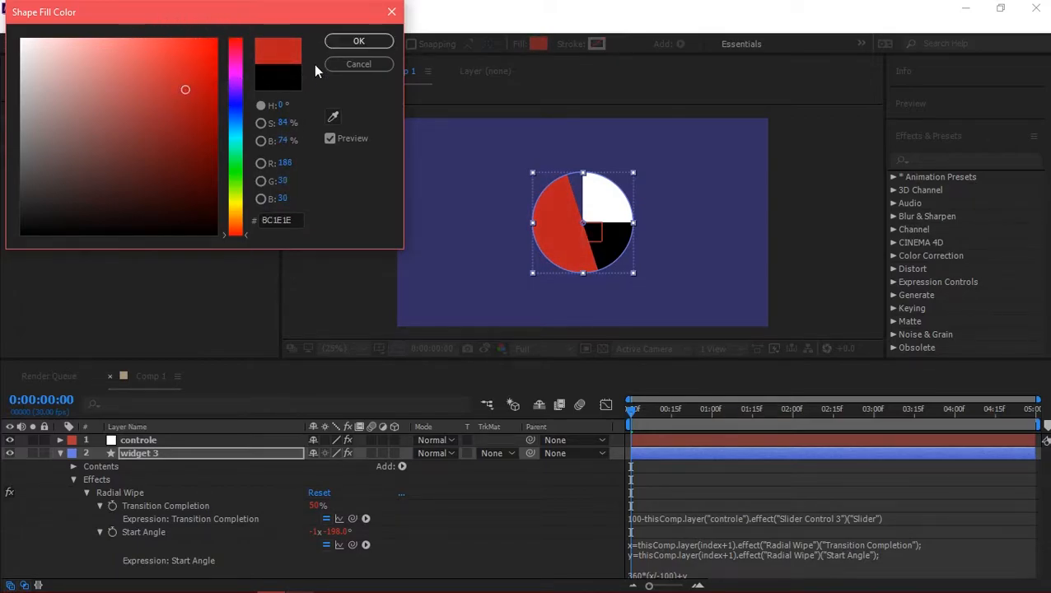
pyautogui.click(347, 43)
pyautogui.click(367, 210)
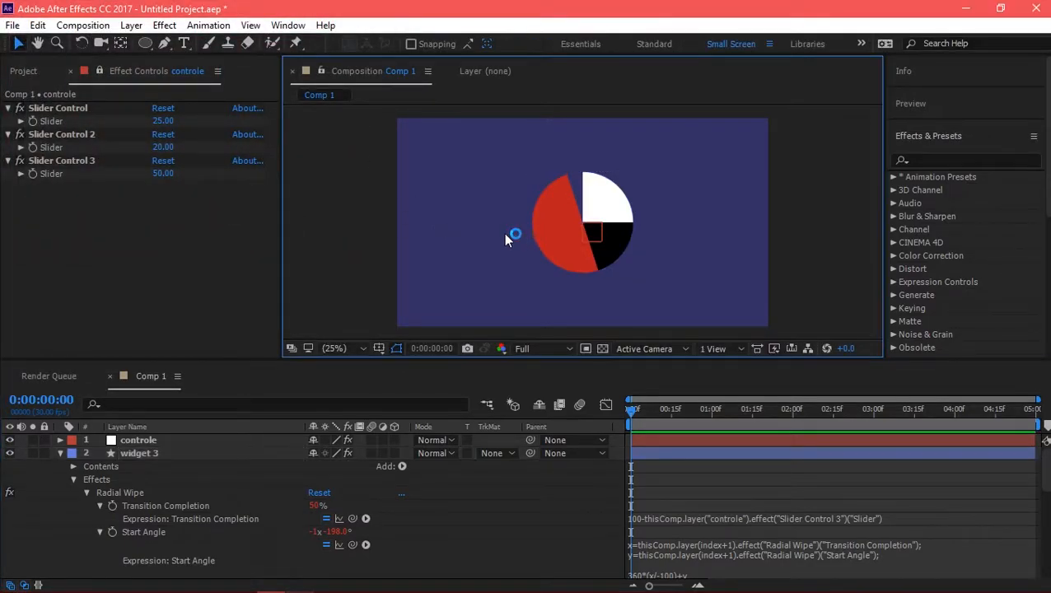
# Test a smaller widget 3 segment by lowering controle's Slider Control 3 to 25.
pyautogui.moveTo(160, 182)
pyautogui.mouseDown()
pyautogui.moveTo(145, 181)
pyautogui.moveTo(161, 183)
pyautogui.mouseUp()
pyautogui.click(162, 175)
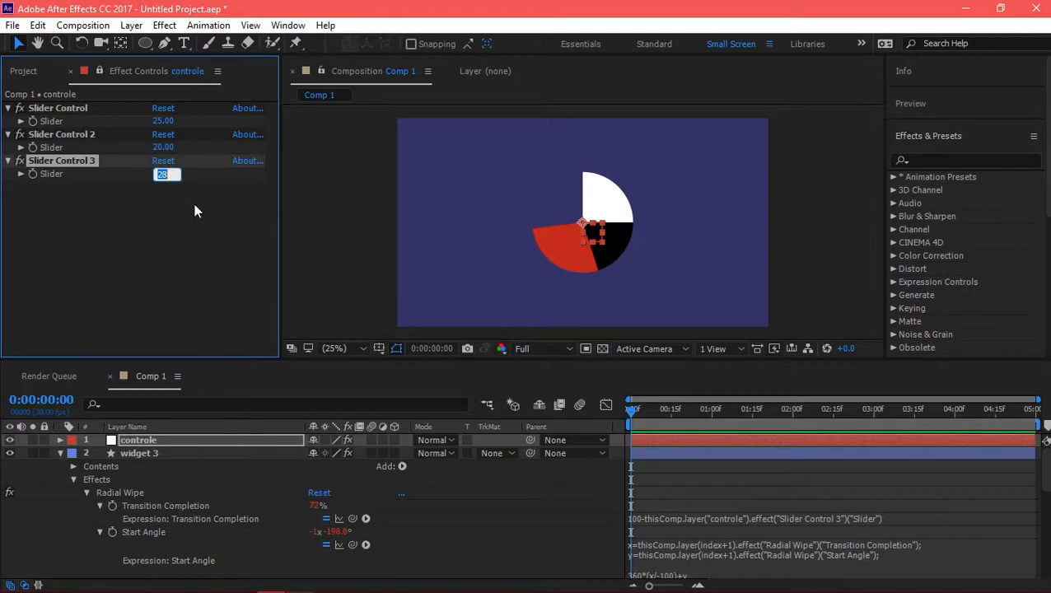
pyautogui.write('25')
pyautogui.press('Return')
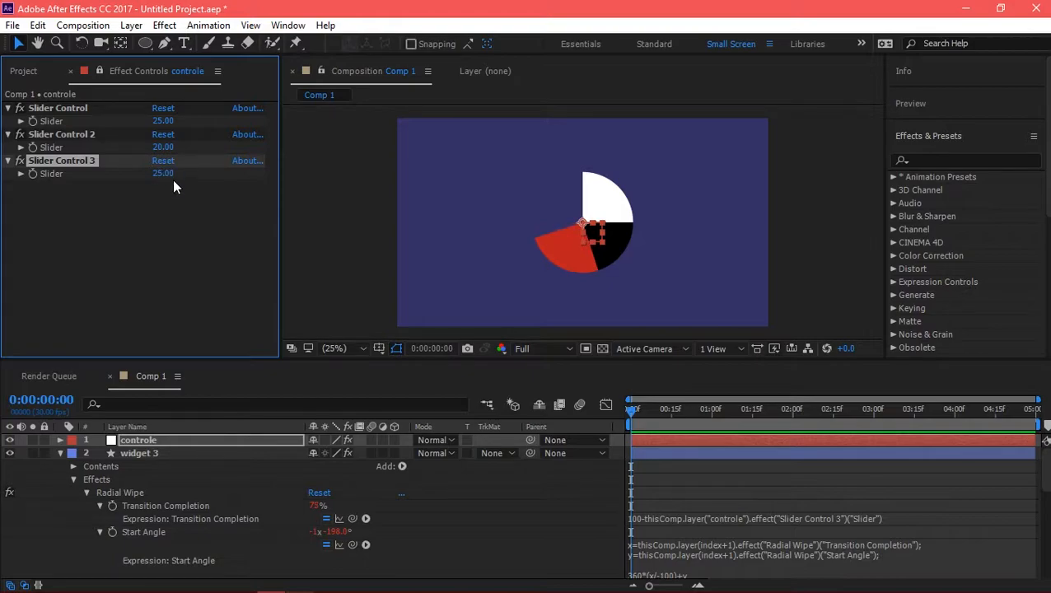
# Set controle's Slider Control 3 to 30.
pyautogui.click(171, 180)
pyautogui.write('30')
pyautogui.press('Return')
pyautogui.click(353, 200)
# Duplicate the widget 3 layer and change the copy's fill color to a dark green with a hue of 89°.
pyautogui.click(139, 453)
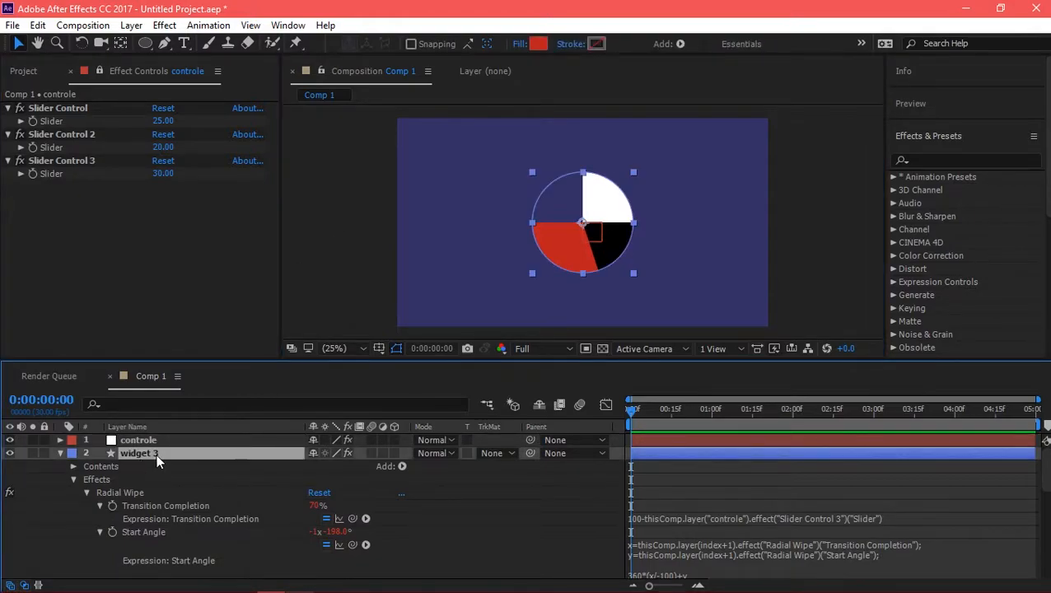
pyautogui.hotkey('ctrl', 'd')
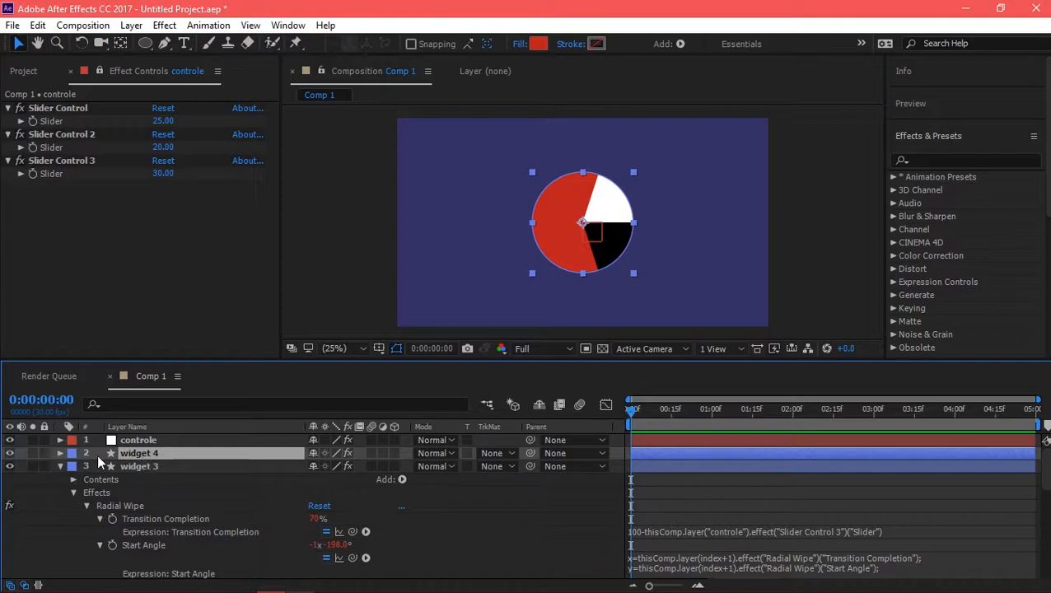
pyautogui.click(538, 44)
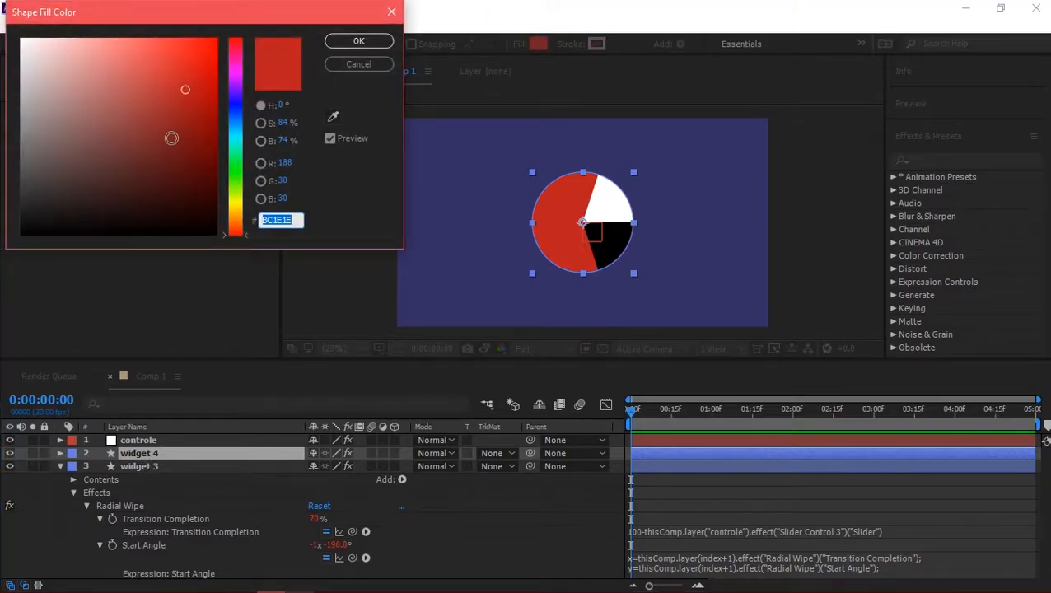
pyautogui.click(237, 181)
pyautogui.moveTo(238, 187)
pyautogui.mouseDown()
pyautogui.moveTo(240, 175)
pyautogui.moveTo(238, 186)
pyautogui.mouseUp()
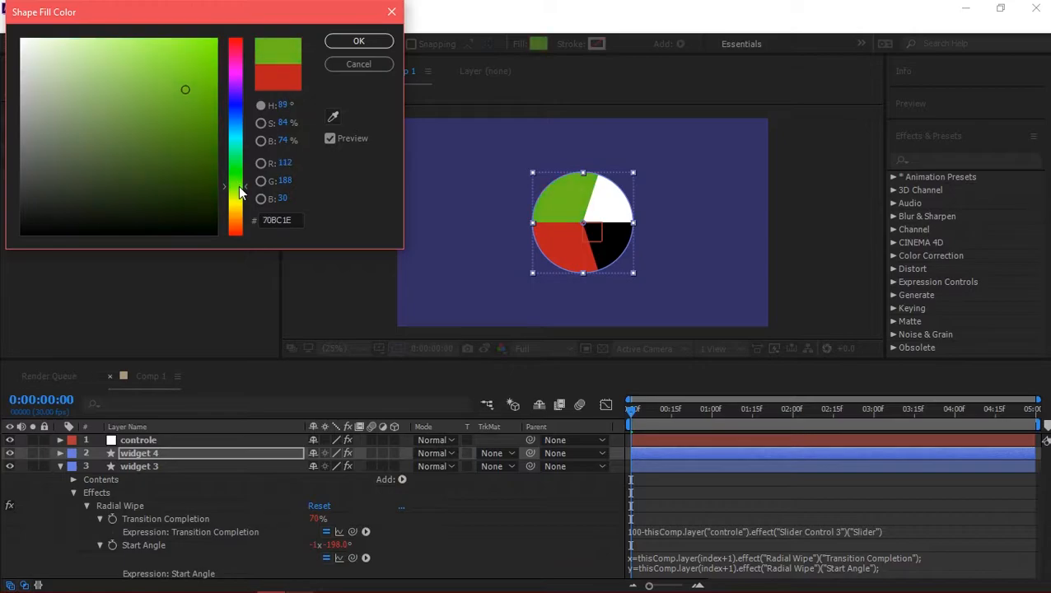
pyautogui.moveTo(186, 89); pyautogui.dragTo(188, 141)
pyautogui.click(355, 40)
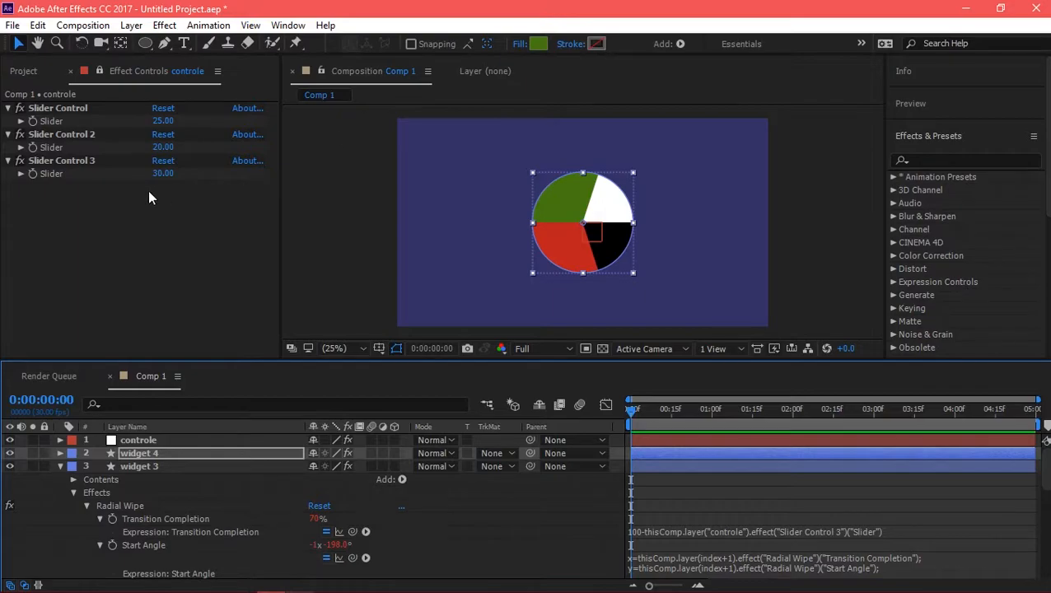
# Duplicate Slider Control 3 on controle and point widget 4's Transition Completion expression to "Slider Control 4".
pyautogui.click(79, 164)
pyautogui.hotkey('ctrl', 'd')
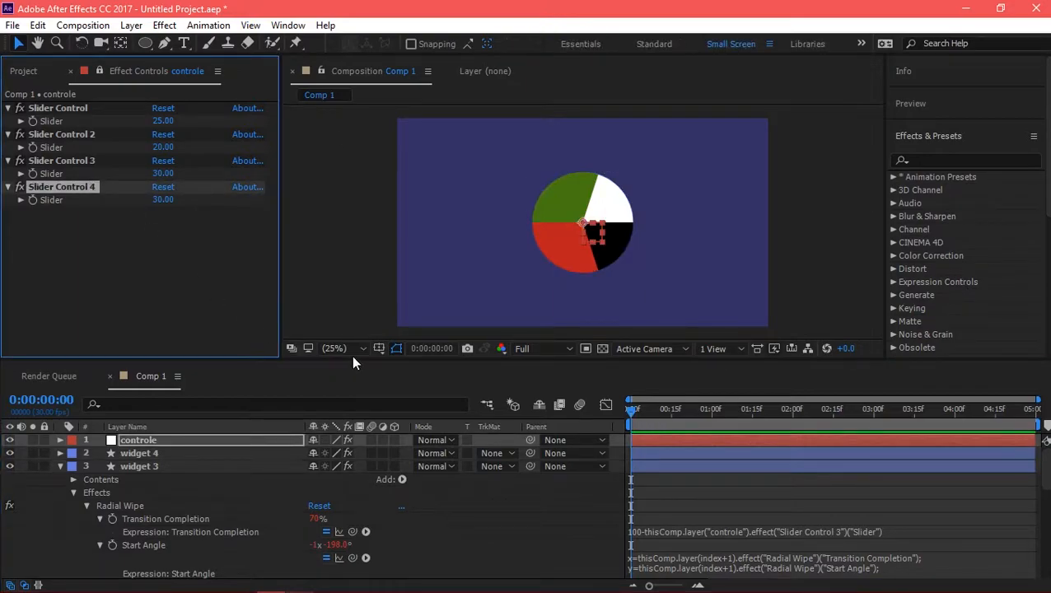
pyautogui.click(60, 453)
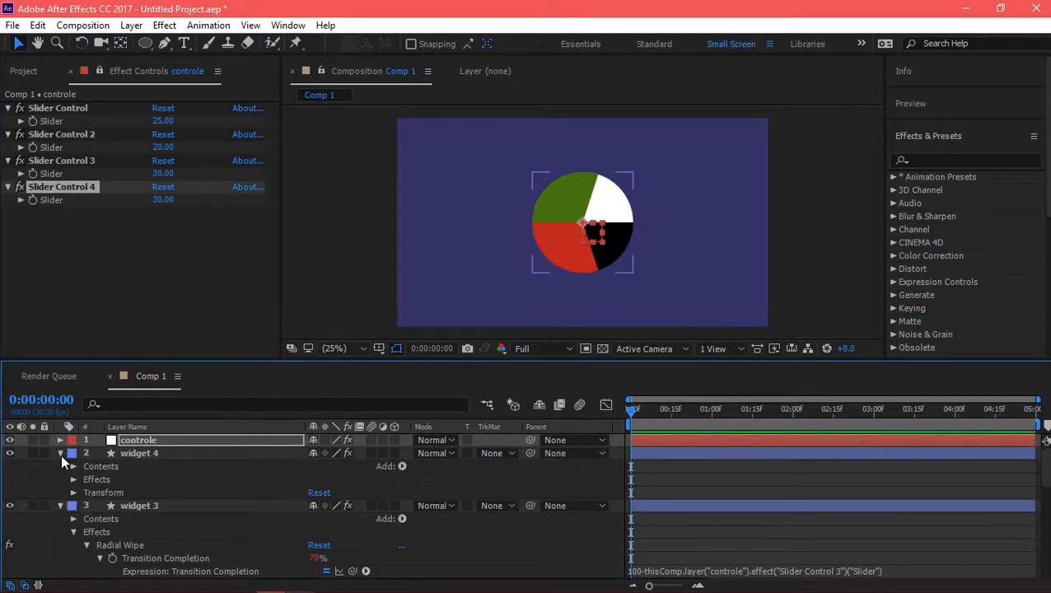
pyautogui.click(74, 480)
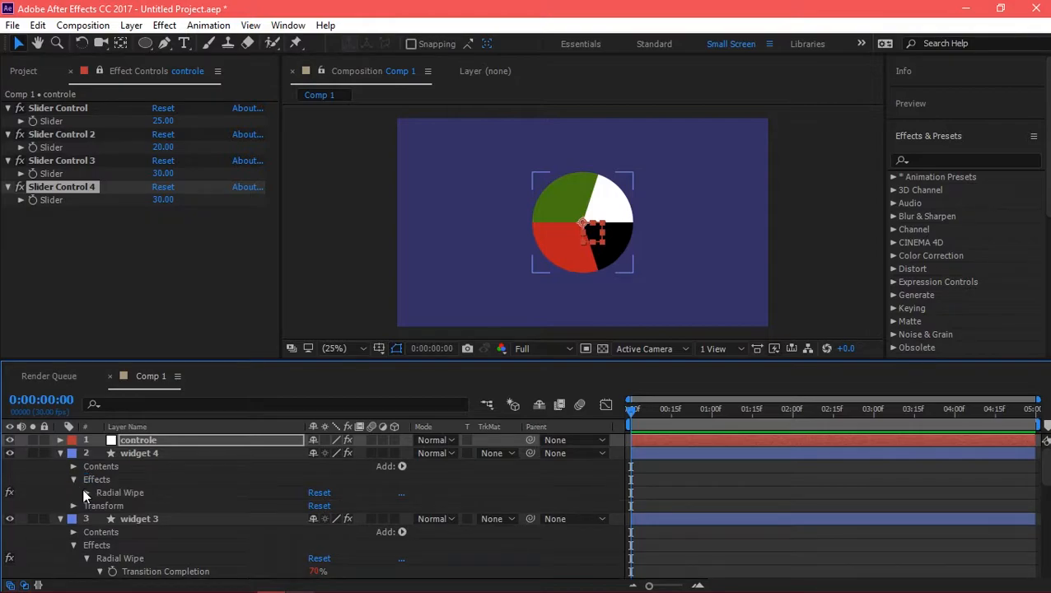
pyautogui.click(87, 493)
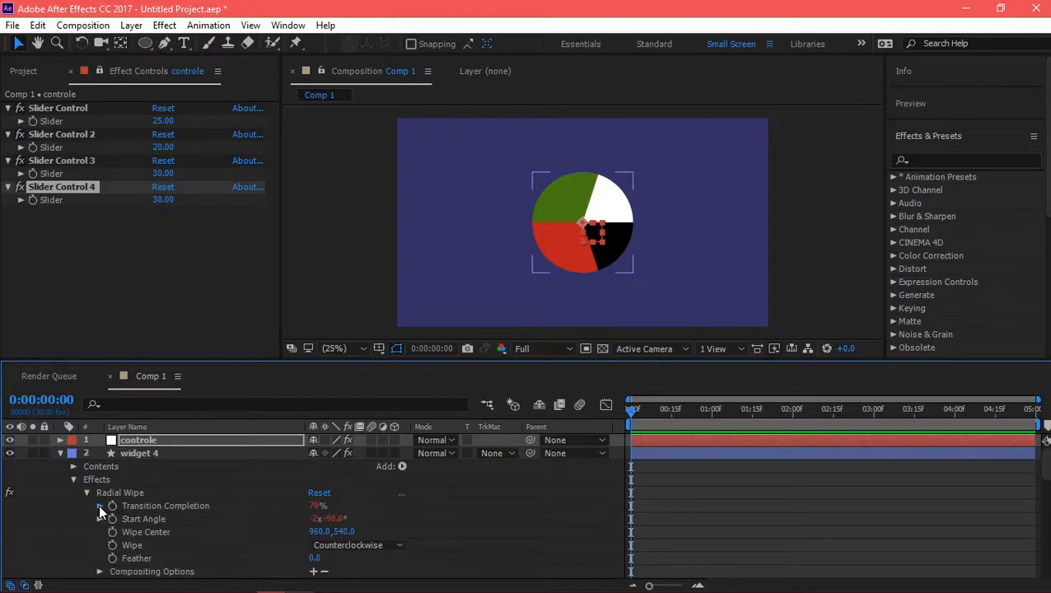
pyautogui.click(99, 506)
pyautogui.click(836, 517)
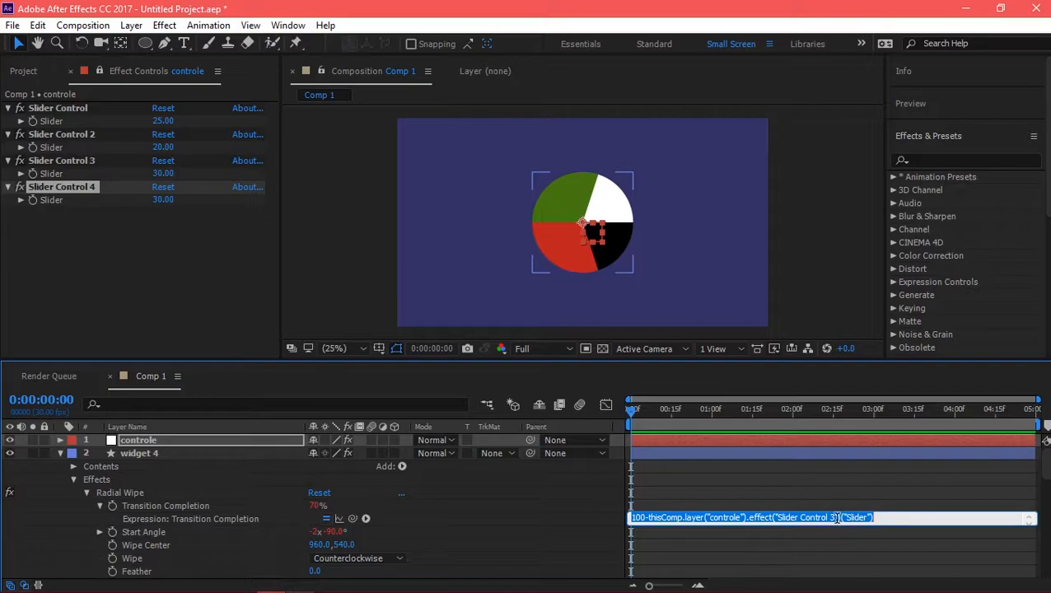
pyautogui.click(863, 542)
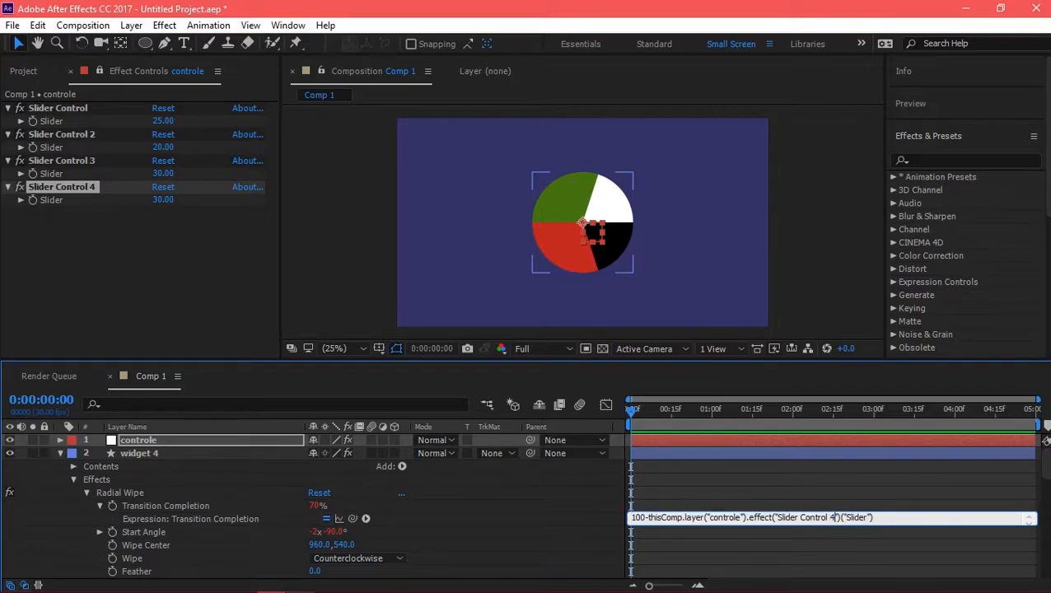
pyautogui.write('4')
pyautogui.click(864, 548)
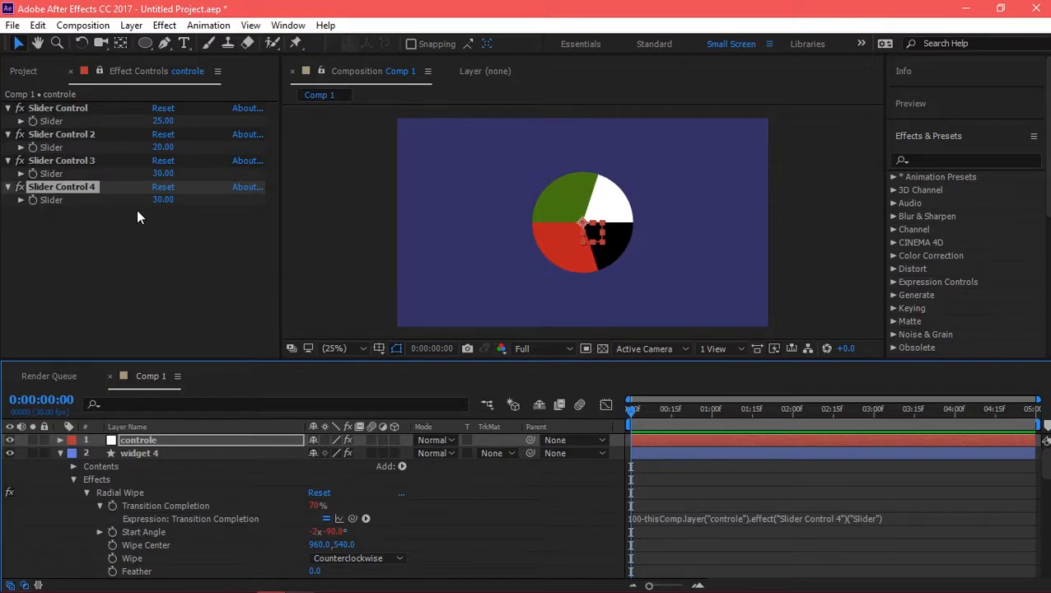
# Set controle's Slider Control 4 to 25.
pyautogui.moveTo(163, 200); pyautogui.dragTo(161, 201)
pyautogui.click(165, 203)
pyautogui.write('25')
pyautogui.press('Return')
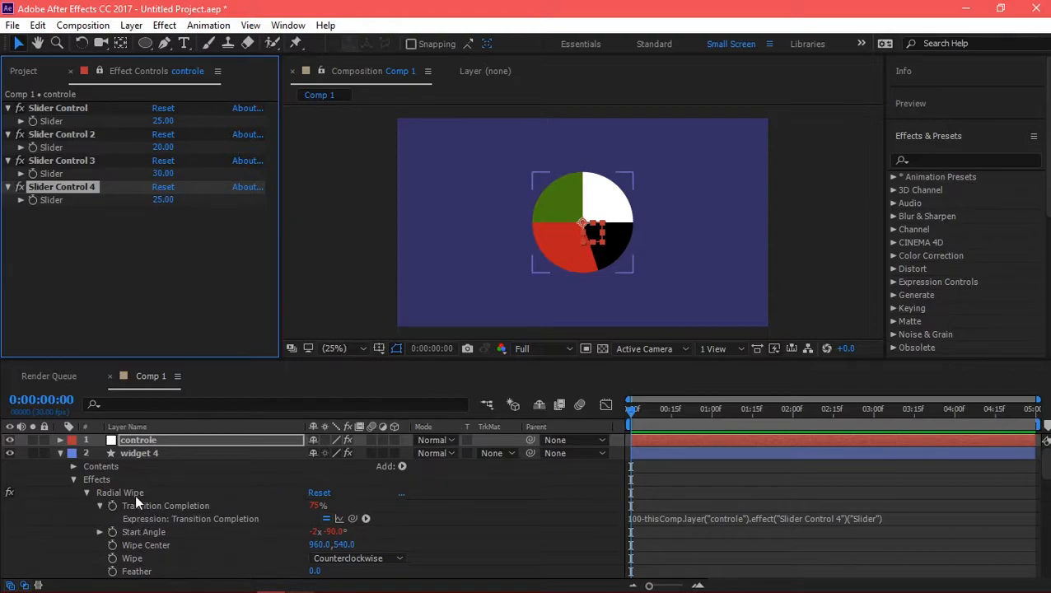
# Collapse the widget layers and add keyframes to all four controle sliders at 0:00:00:15 with their current values.
pyautogui.click(72, 479)
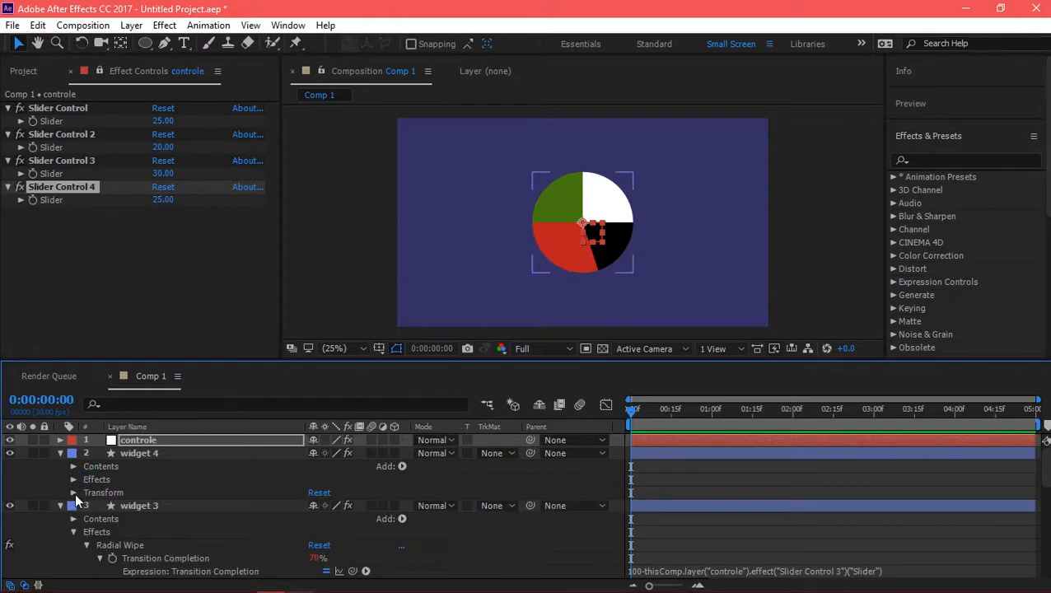
pyautogui.click(60, 453)
pyautogui.click(60, 466)
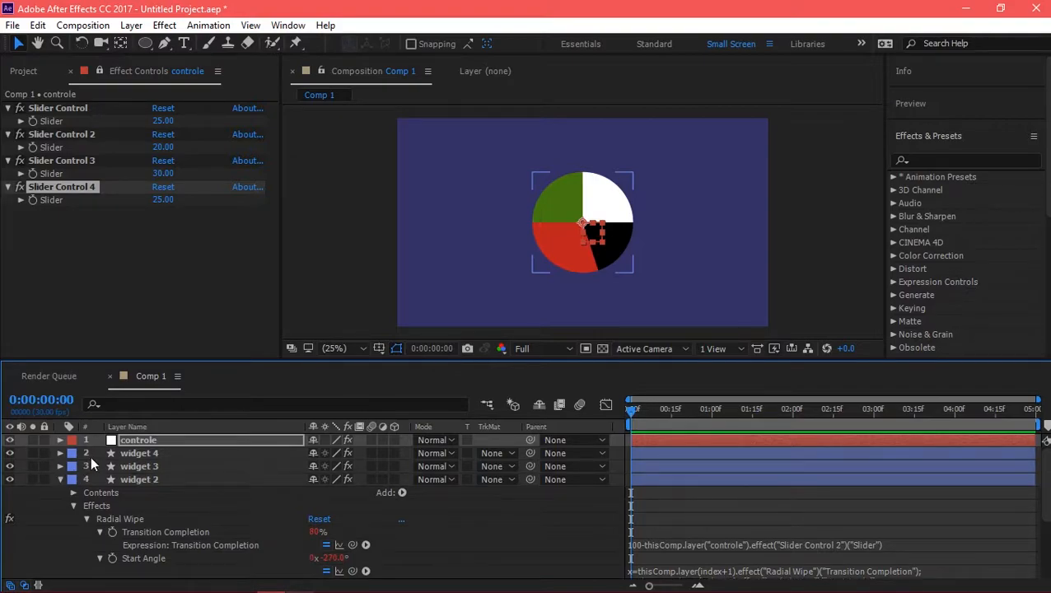
pyautogui.click(61, 479)
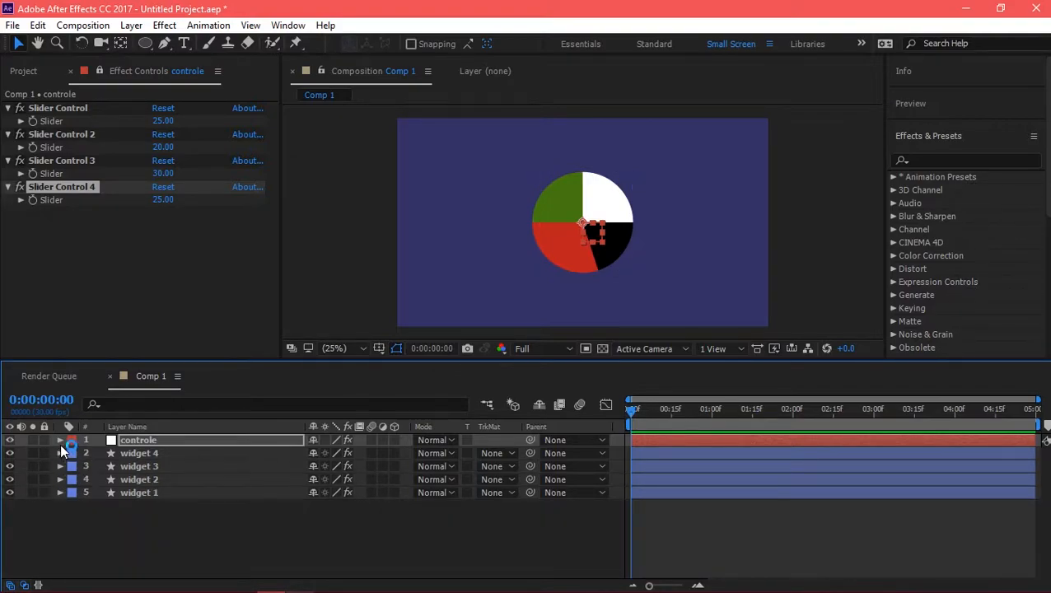
pyautogui.click(60, 440)
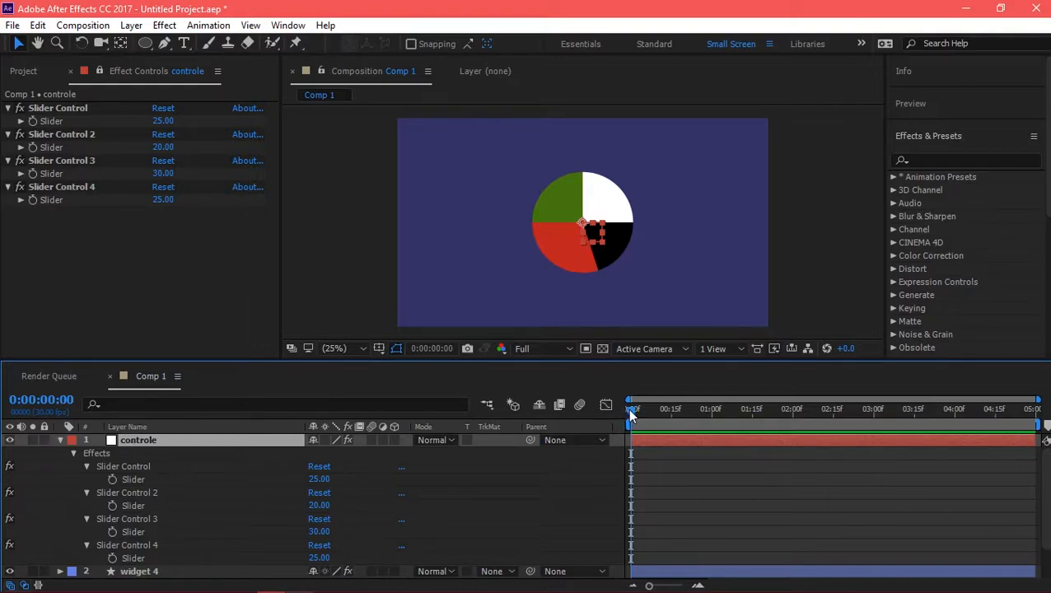
pyautogui.moveTo(631, 411); pyautogui.dragTo(673, 411)
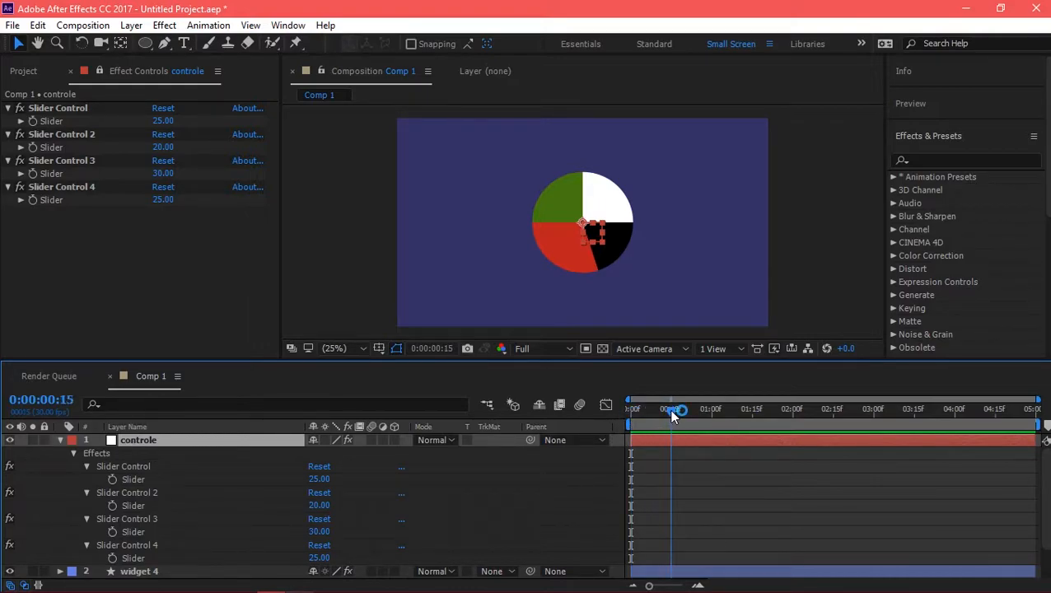
pyautogui.click(125, 467)
pyautogui.keyDown('shift'); pyautogui.click(128, 545); pyautogui.keyUp('shift')
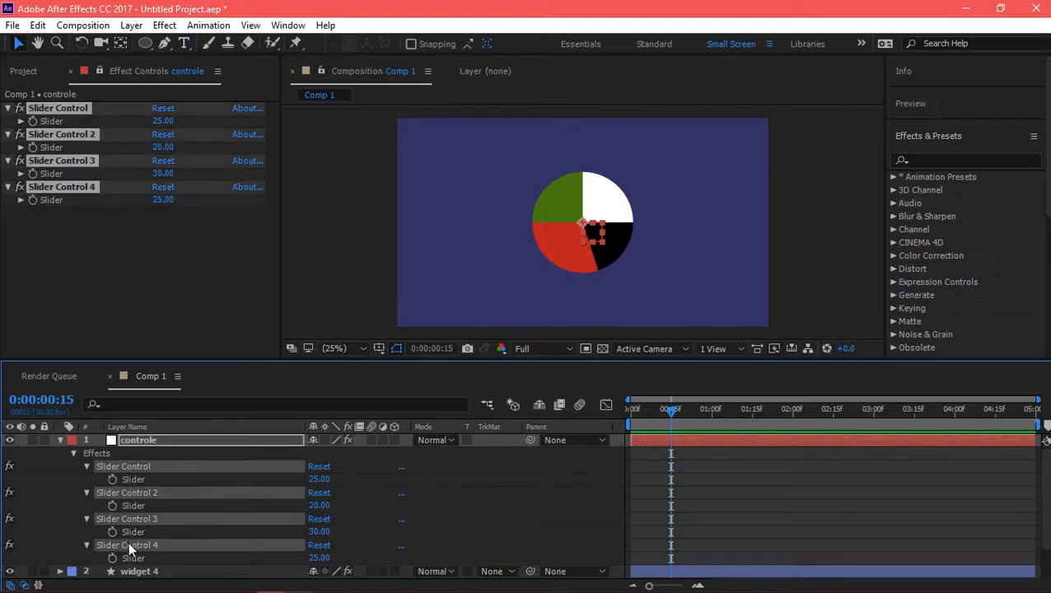
pyautogui.click(111, 480)
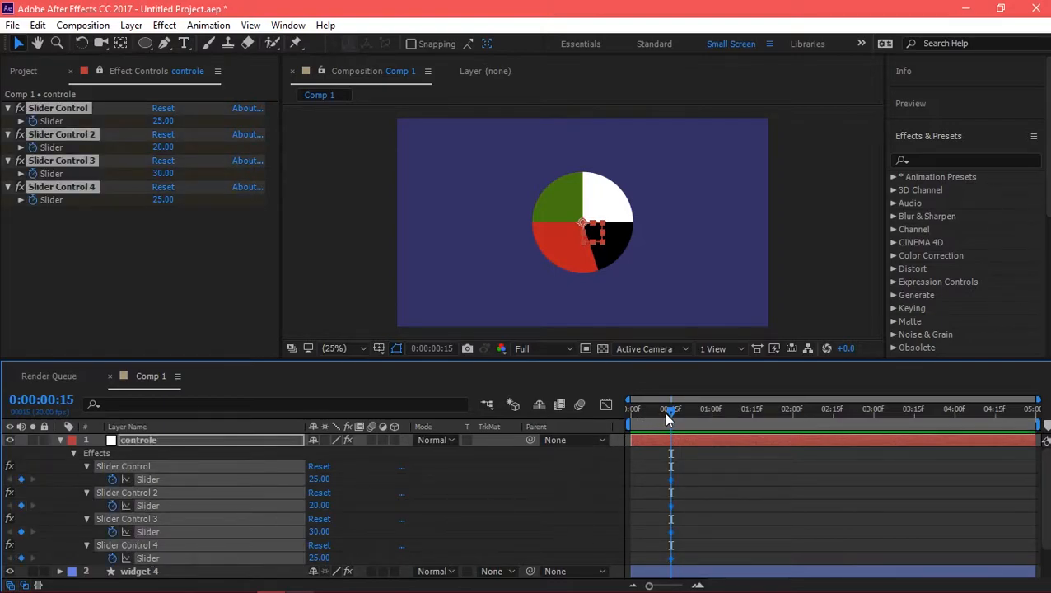
# Keyframe all four controle sliders to 0 at the start of the composition, 0:00:00:00.
pyautogui.moveTo(669, 410); pyautogui.dragTo(631, 410)
pyautogui.click(325, 479)
pyautogui.write('0')
pyautogui.press('Return')
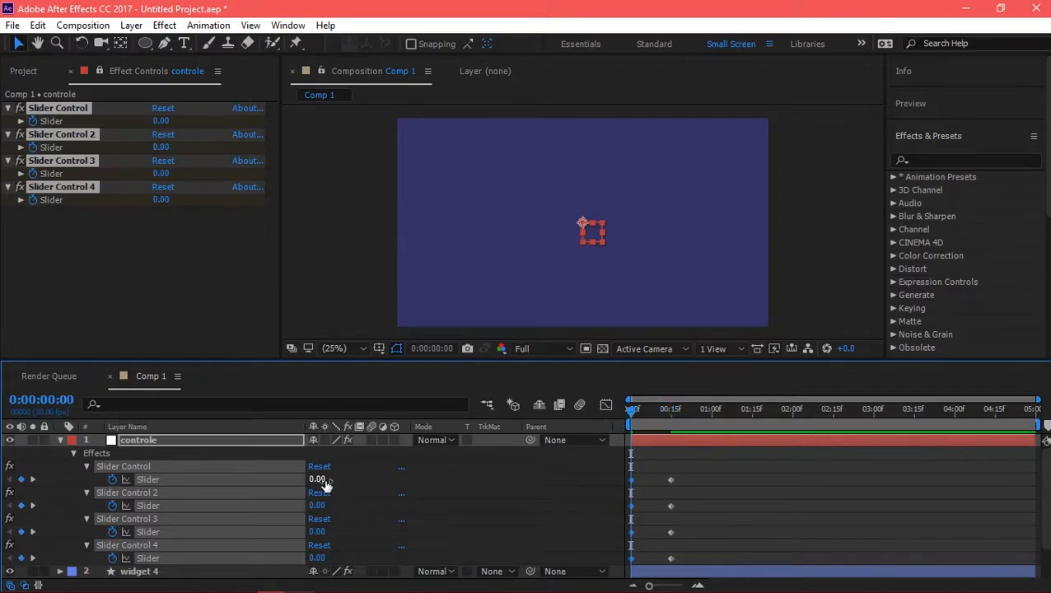
# Preview the pie reveal and apply Easy Ease to all of controle's slider keyframes.
pyautogui.press('space')
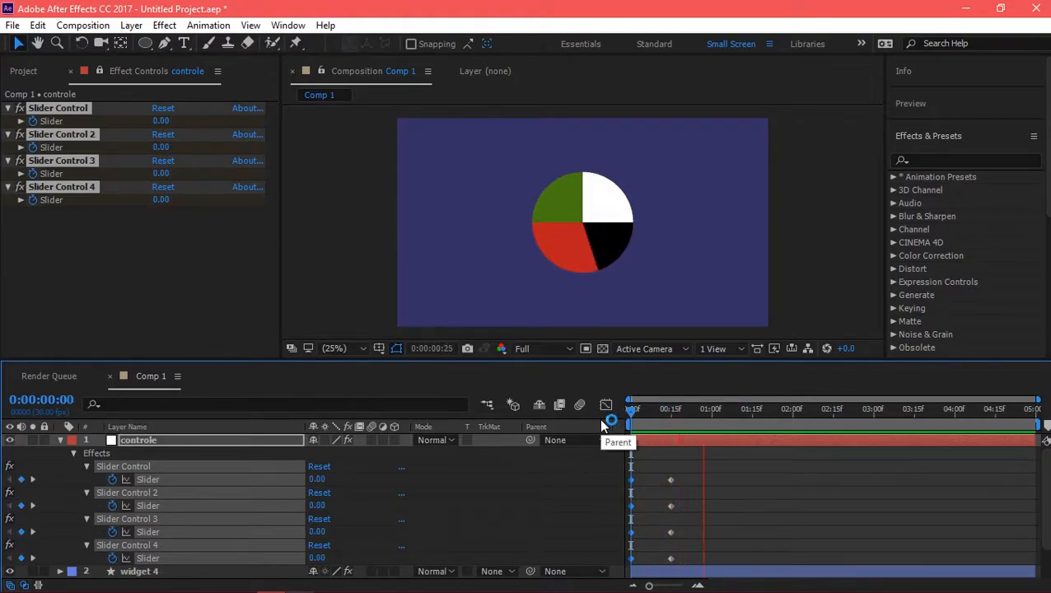
pyautogui.moveTo(696, 464); pyautogui.dragTo(625, 566)
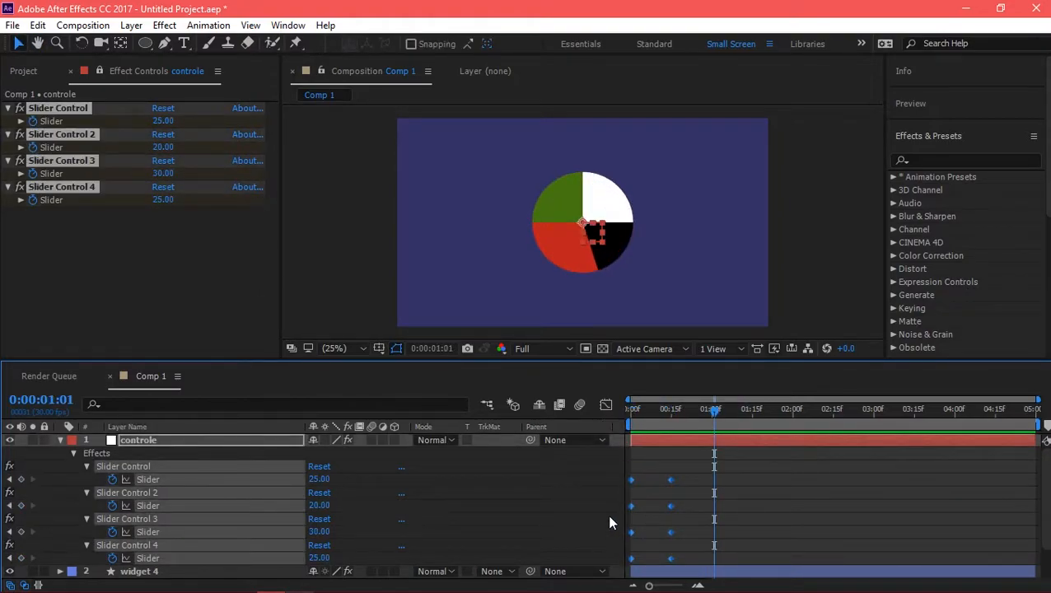
pyautogui.press('F9')
# Lengthen the incoming ease of the sliders' end keyframes in the speed graph so the motion slows down gradually.
pyautogui.click(606, 405)
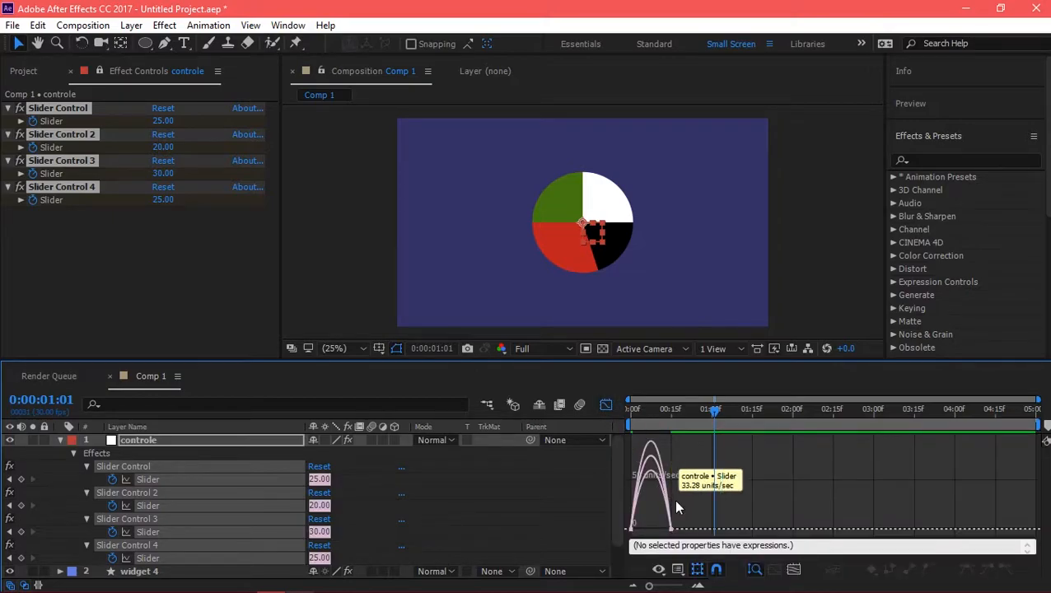
pyautogui.moveTo(661, 534); pyautogui.dragTo(660, 533)
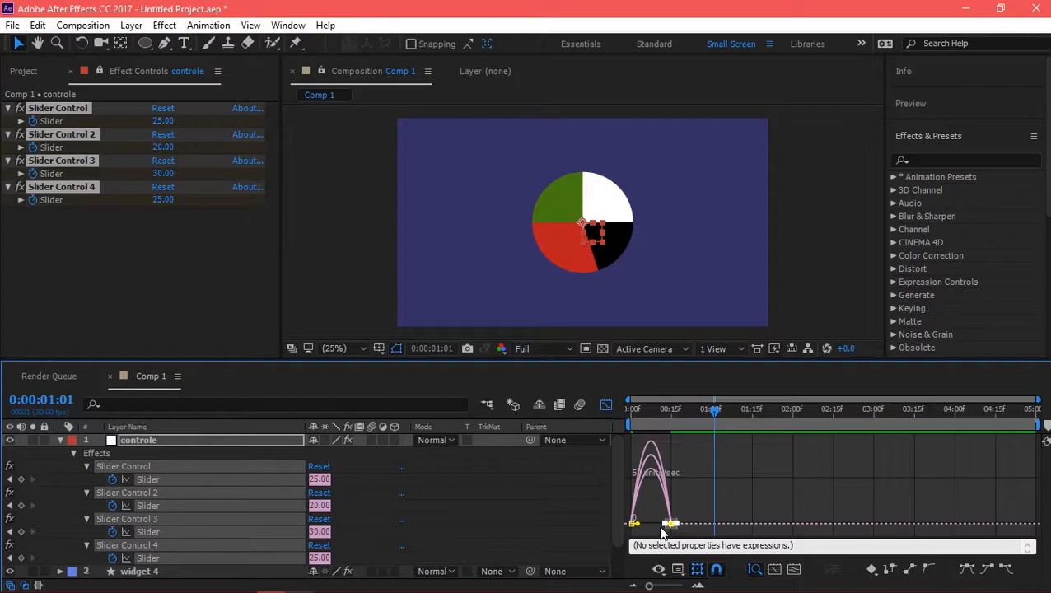
pyautogui.scroll(2, 660, 528)
pyautogui.scroll(1, 670, 534)
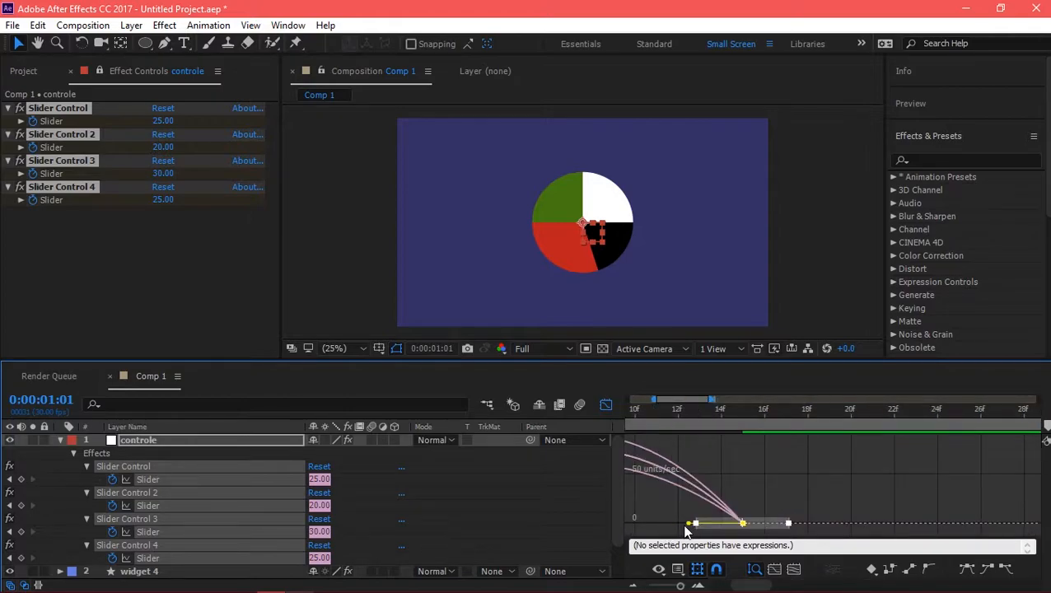
pyautogui.moveTo(687, 525); pyautogui.dragTo(599, 525)
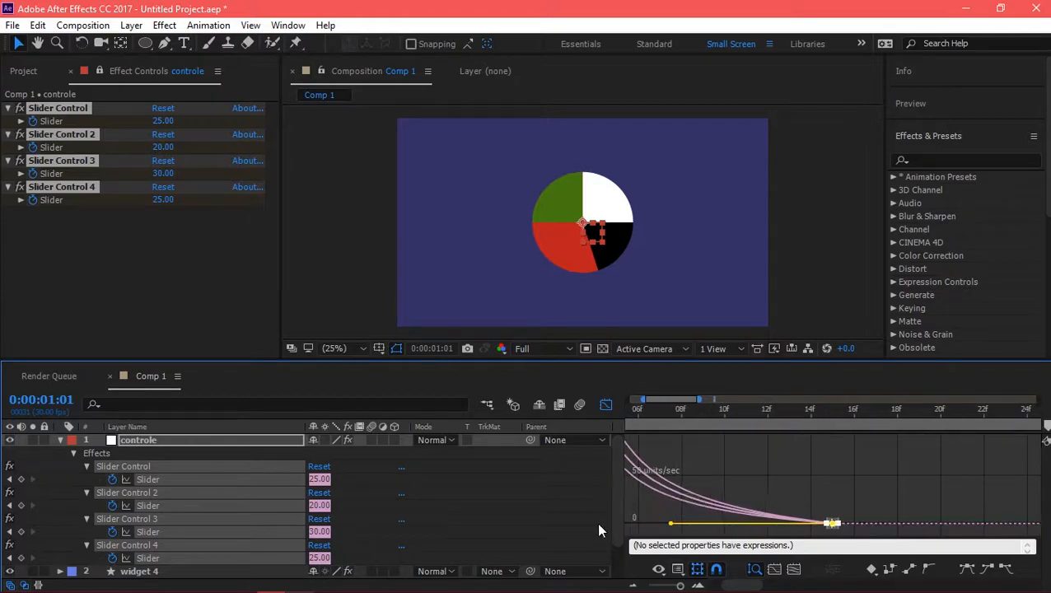
pyautogui.click(607, 405)
# Preview the eased pie animation from the beginning of the composition.
pyautogui.scroll(-2, 691, 469)
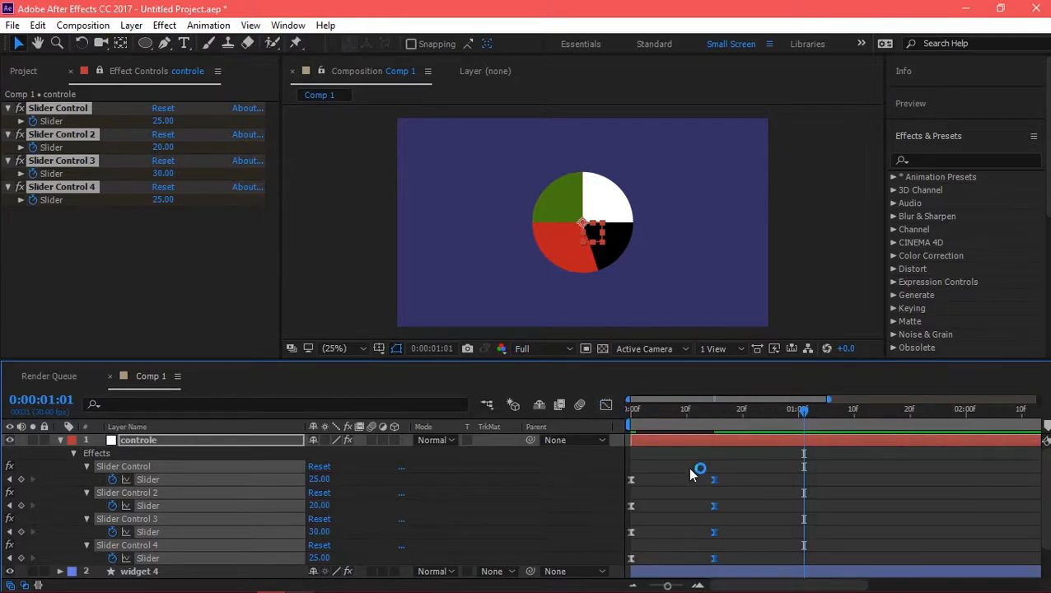
pyautogui.moveTo(666, 411); pyautogui.dragTo(618, 405)
pyautogui.click(390, 297)
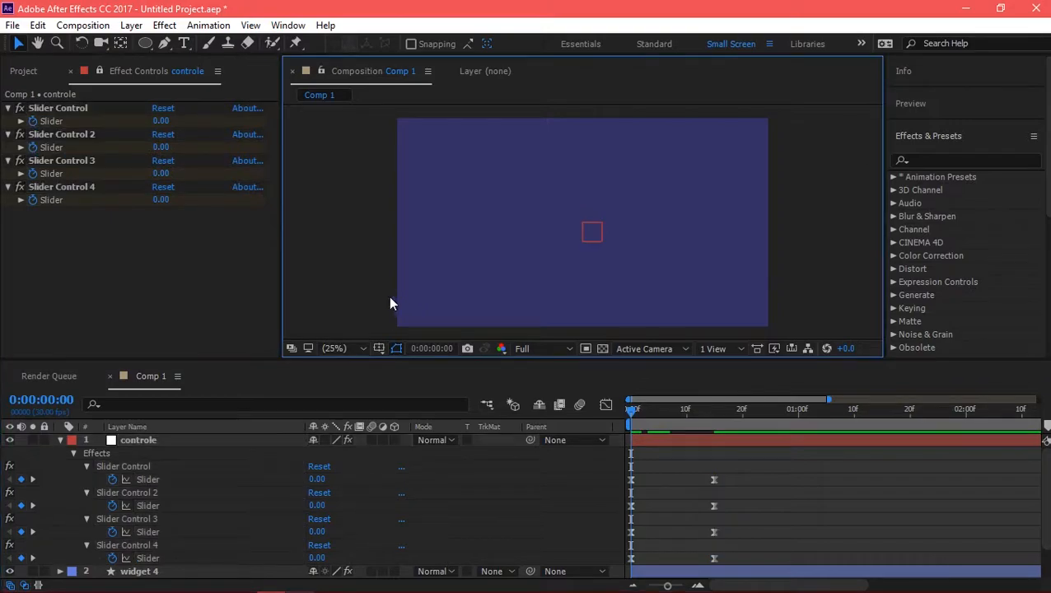
pyautogui.press('space')
pyautogui.press('space')
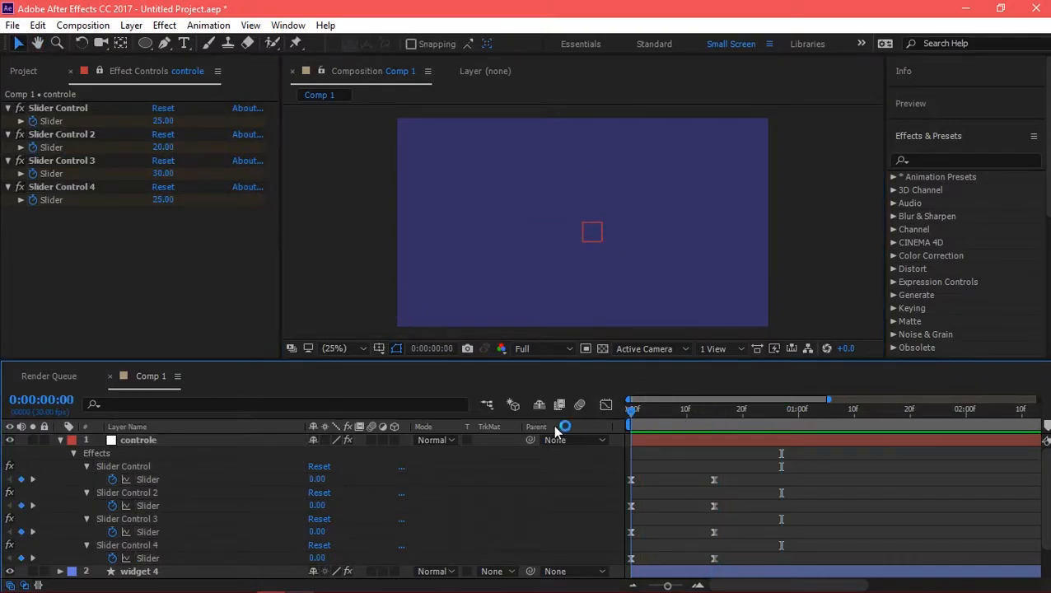
# Move the four sliders' end keyframes to 0:00:01:00 and preview the slower reveal from the start.
pyautogui.moveTo(688, 466); pyautogui.dragTo(715, 558)
pyautogui.moveTo(714, 558); pyautogui.dragTo(797, 559)
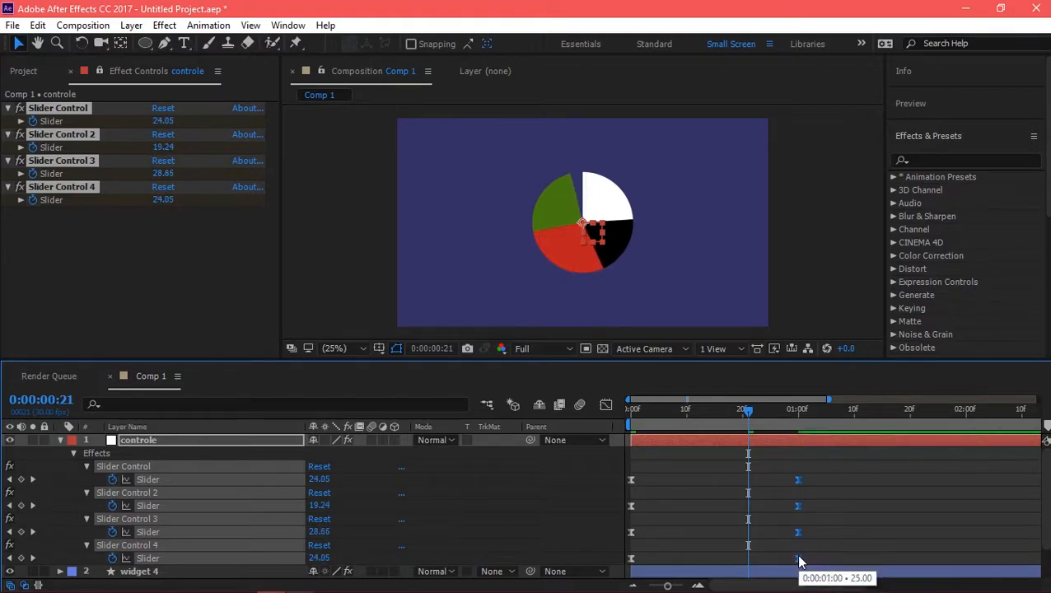
pyautogui.moveTo(749, 411); pyautogui.dragTo(570, 434)
pyautogui.press('space')
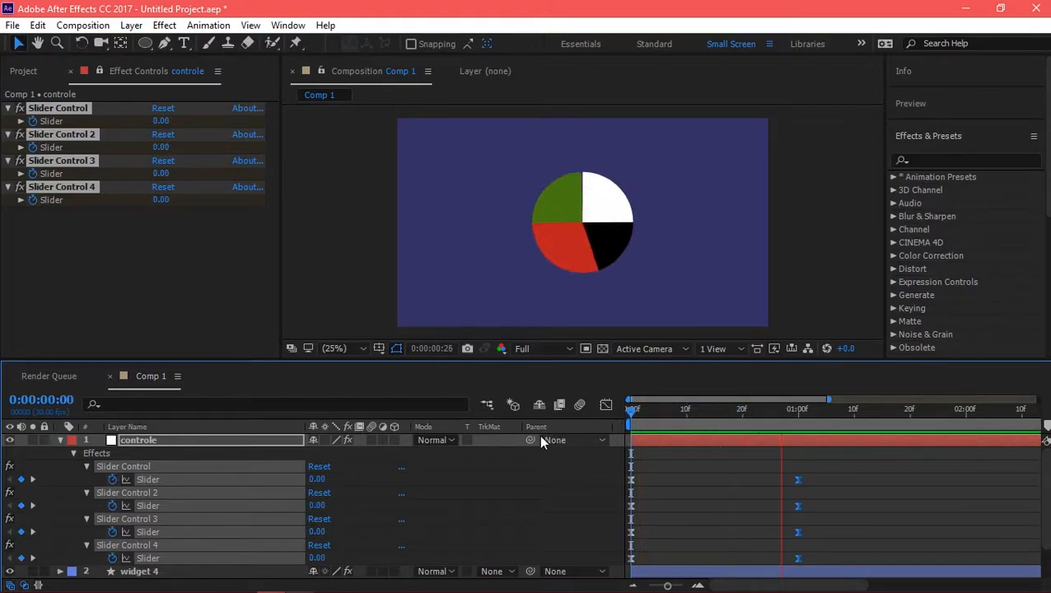
pyautogui.click(795, 412)
pyautogui.press('space')
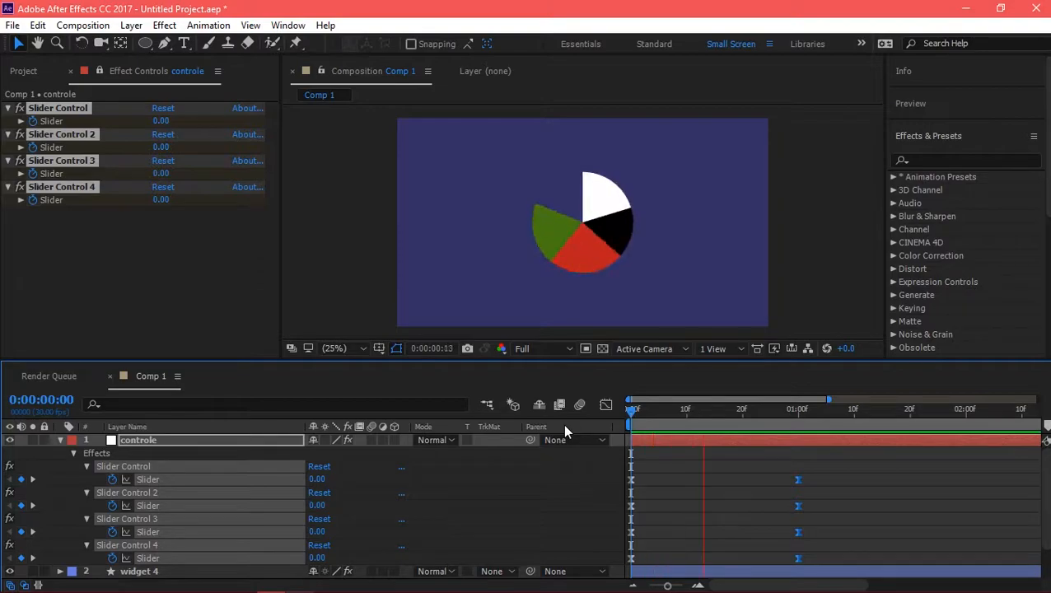
pyautogui.click(358, 258)
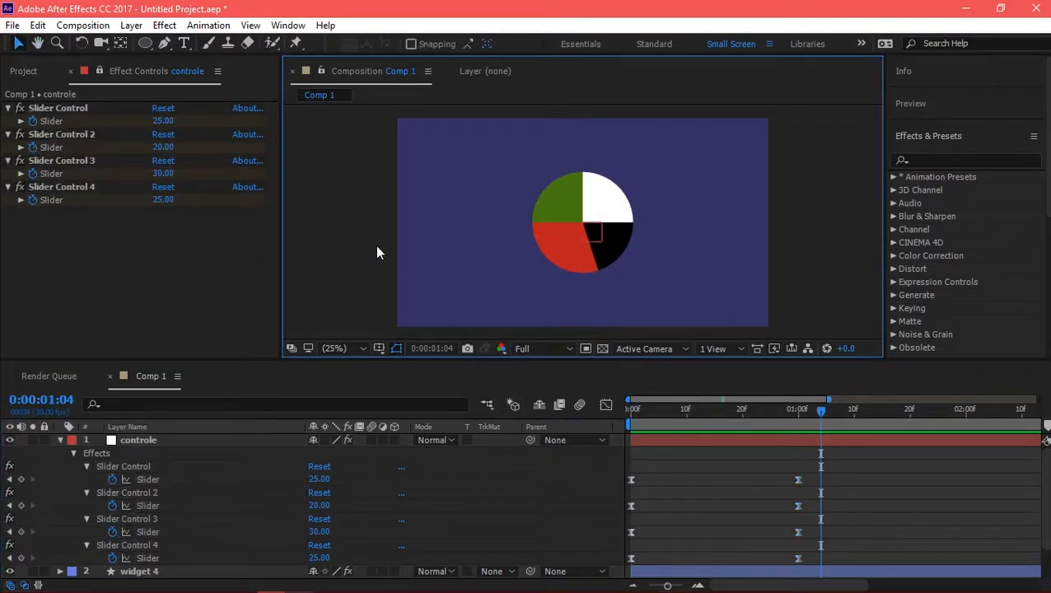
# Collapse controle and, with no layer selected, draw a small green square shape in the composition's upper-left area.
pyautogui.click(60, 441)
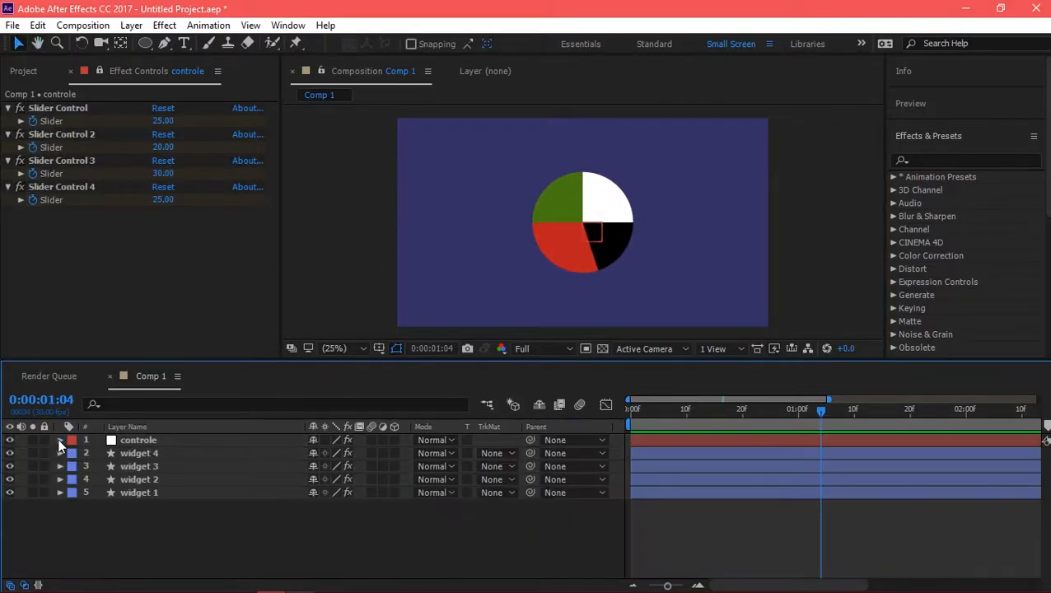
pyautogui.click(347, 297)
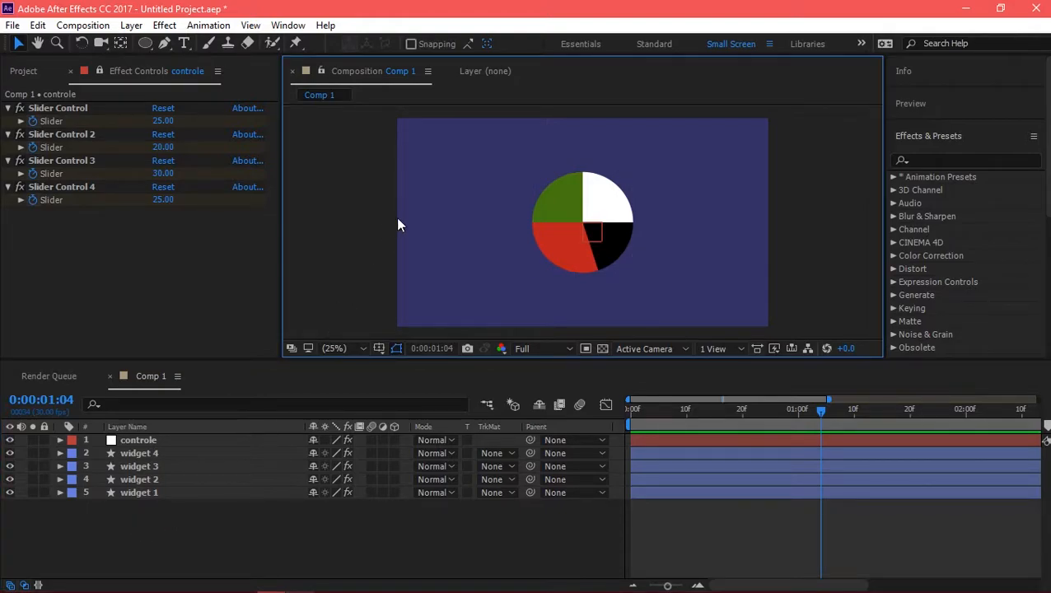
pyautogui.moveTo(139, 43); pyautogui.dragTo(191, 40)
pyautogui.moveTo(415, 172); pyautogui.dragTo(429, 184)
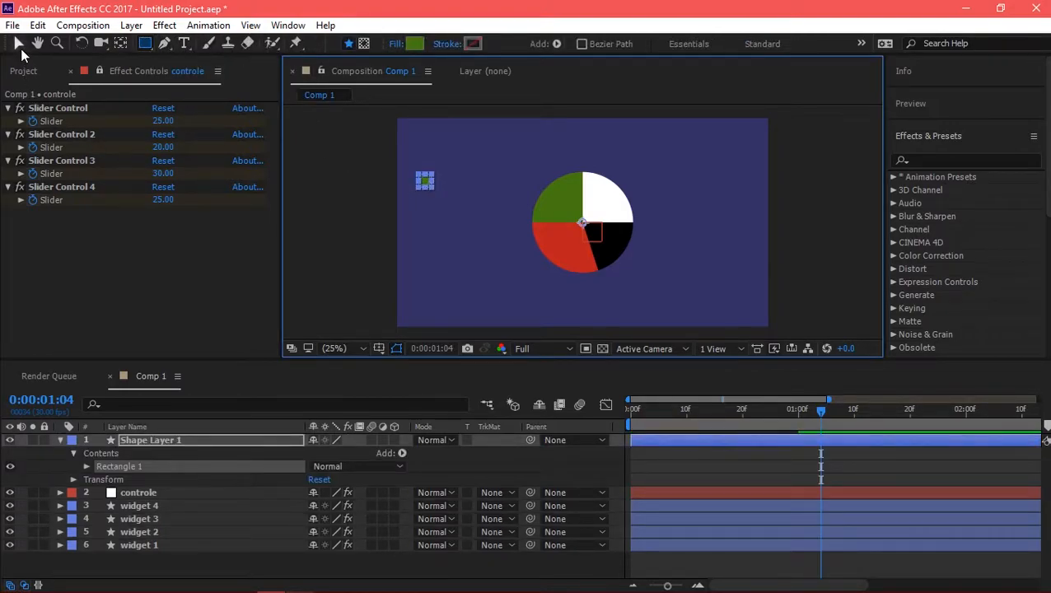
# Move the green square slightly down and place its layer's anchor point at the square's center with the Pan Behind tool.
pyautogui.press('v')
pyautogui.click(434, 236)
pyautogui.press('.')
pyautogui.press('.')
pyautogui.press('h')
pyautogui.moveTo(423, 201); pyautogui.dragTo(519, 237)
pyautogui.press('v')
pyautogui.moveTo(402, 147); pyautogui.dragTo(409, 166)
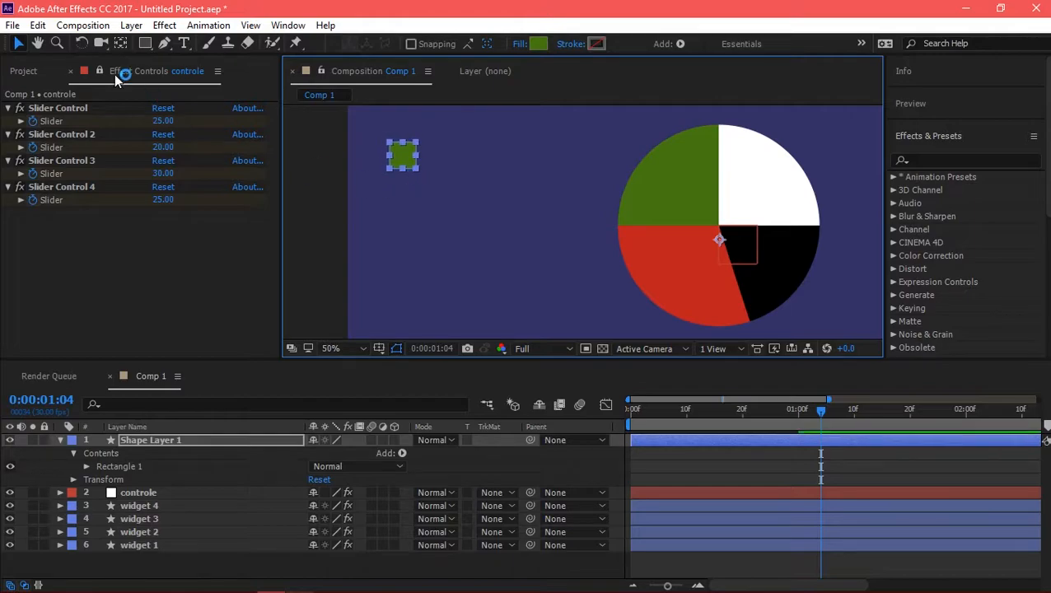
pyautogui.click(124, 43)
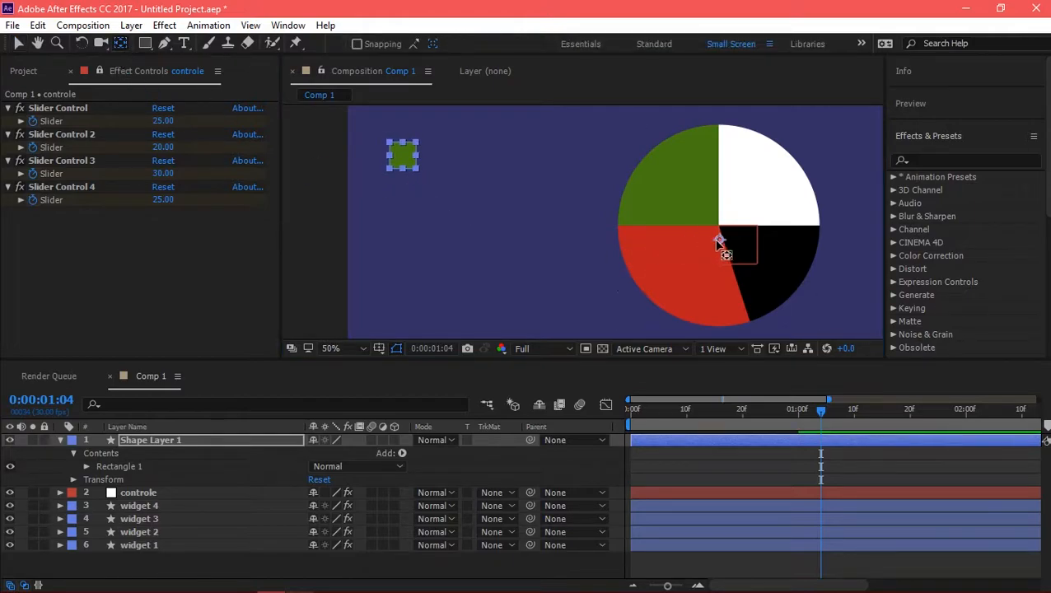
pyautogui.moveTo(720, 241); pyautogui.dragTo(404, 156)
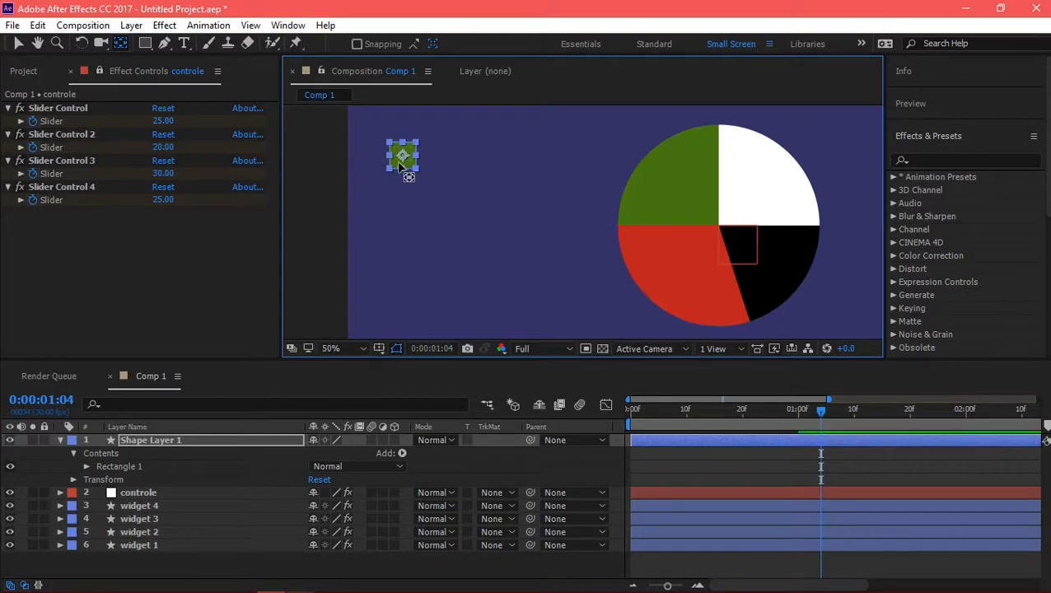
# Select the small green square and change its fill to white by sampling the pie's white segment.
pyautogui.click(20, 43)
pyautogui.click(416, 169)
pyautogui.click(408, 205)
pyautogui.press('space')
pyautogui.moveTo(409, 201); pyautogui.dragTo(394, 184)
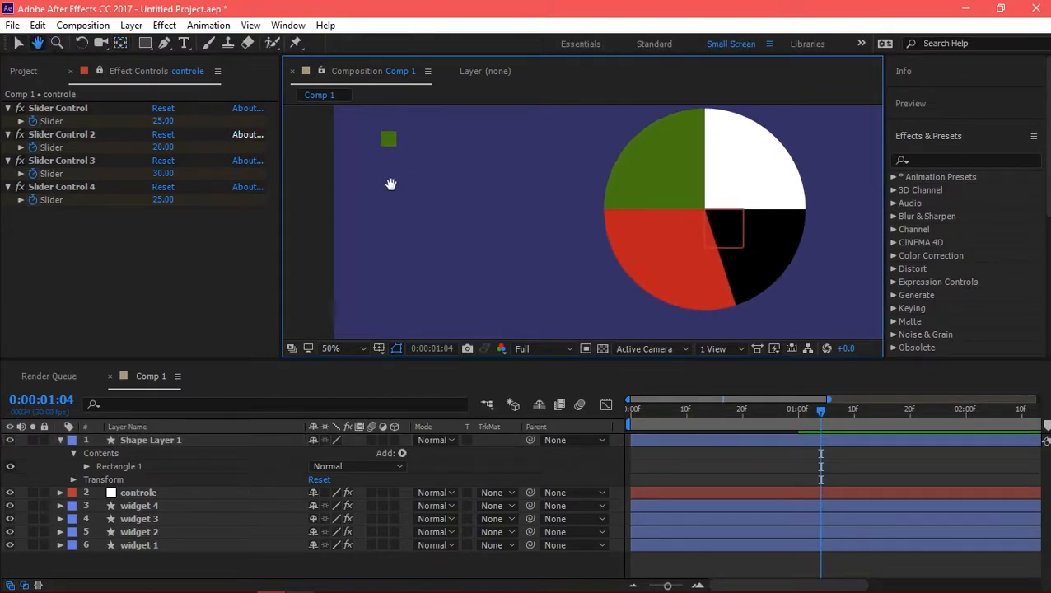
pyautogui.click(391, 144)
pyautogui.click(537, 44)
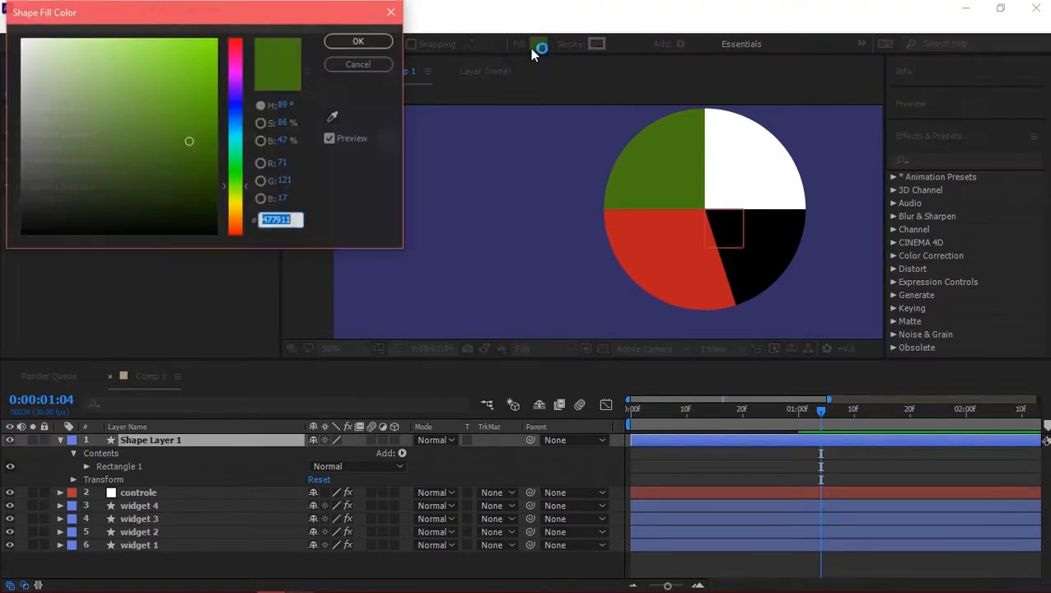
pyautogui.click(332, 116)
pyautogui.click(750, 149)
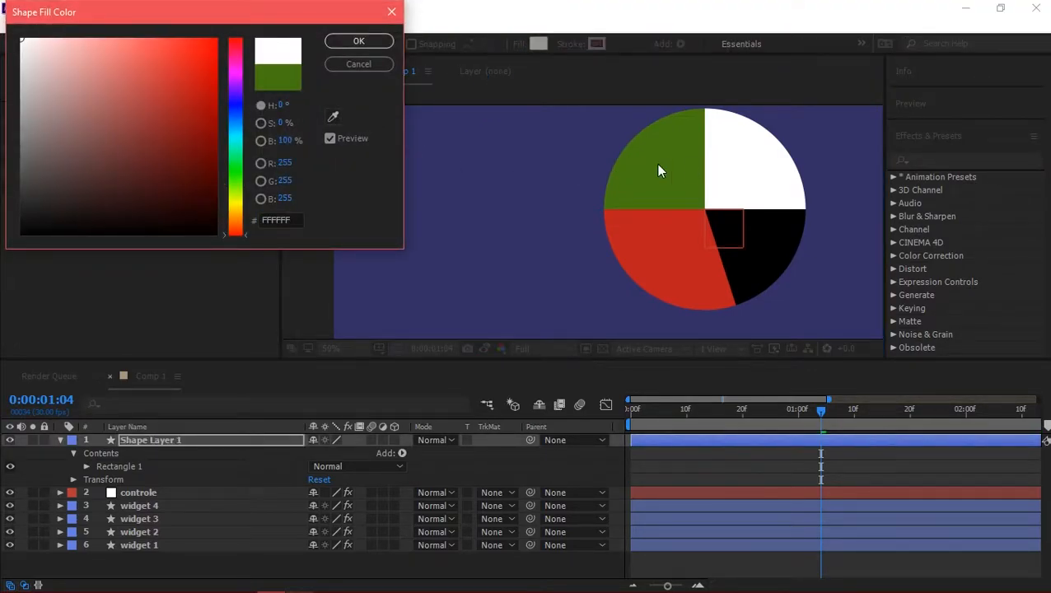
pyautogui.click(358, 40)
pyautogui.click(426, 179)
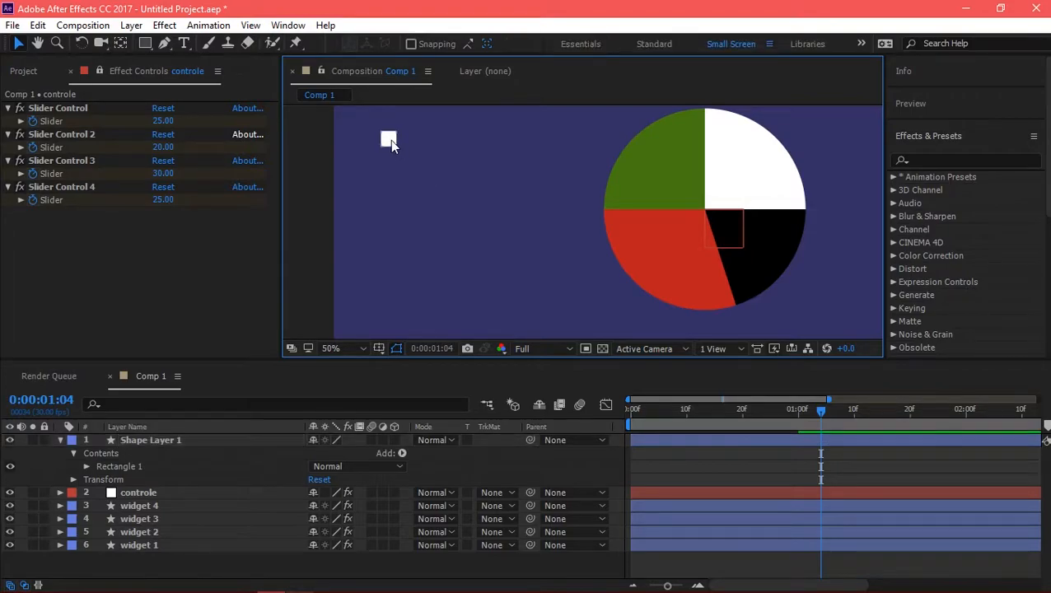
# Rename the white square's shape layer to white.
pyautogui.click(163, 441)
pyautogui.press('Return')
pyautogui.write('w')
pyautogui.write('hte')
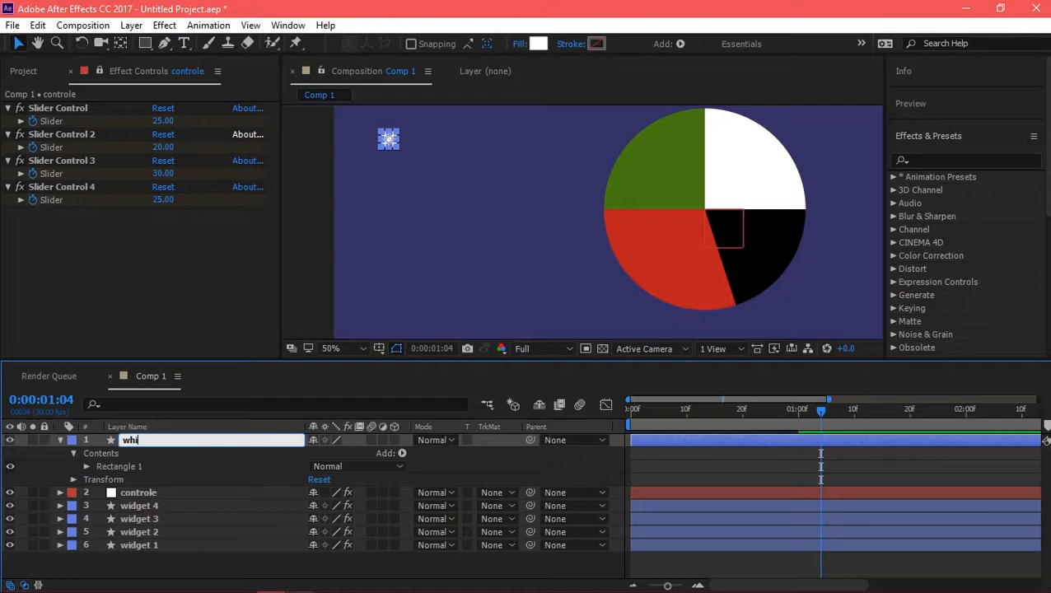
pyautogui.press('Return')
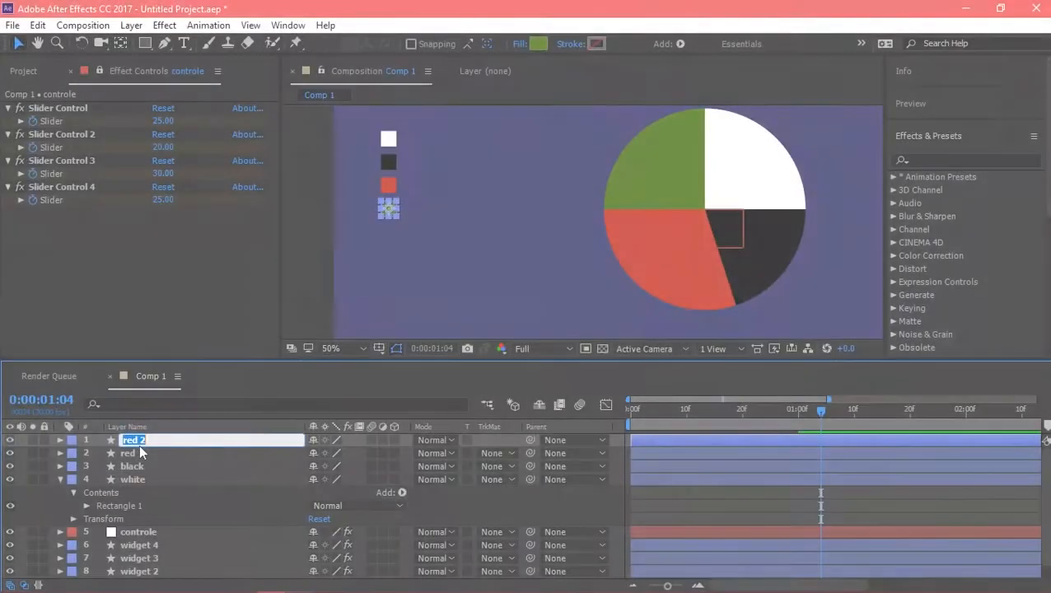
# Name the green square's layer green, then lock the green, red, black and white square layers.
pyautogui.write('g')
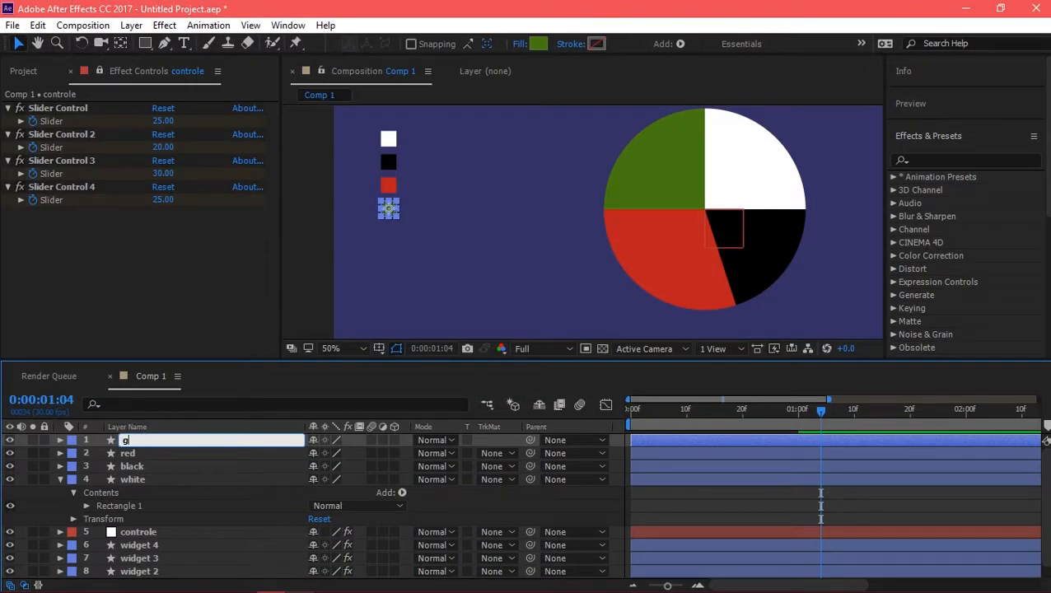
pyautogui.write('reen')
pyautogui.press('Return')
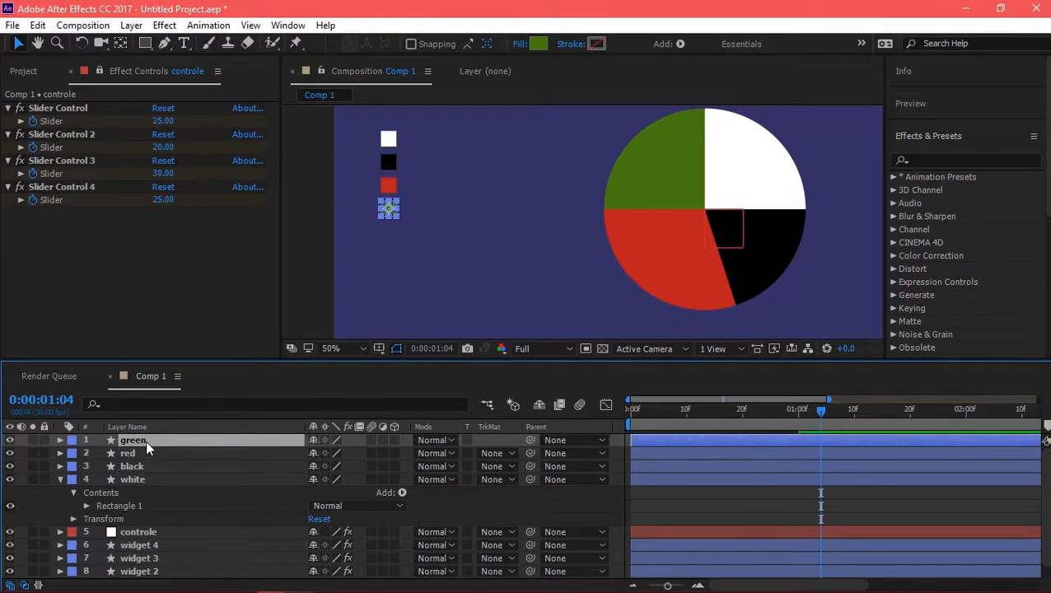
pyautogui.click(400, 269)
pyautogui.press('h')
pyautogui.moveTo(424, 193); pyautogui.dragTo(393, 238)
pyautogui.press('v')
pyautogui.moveTo(44, 441); pyautogui.dragTo(46, 476)
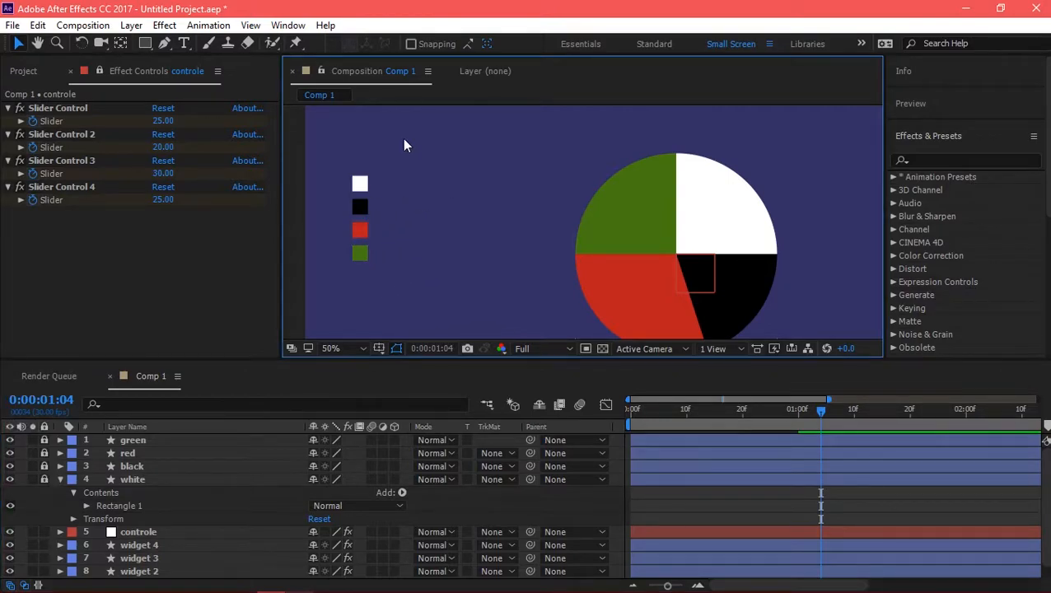
# Add a text layer reading 100 near the white square.
pyautogui.click(183, 42)
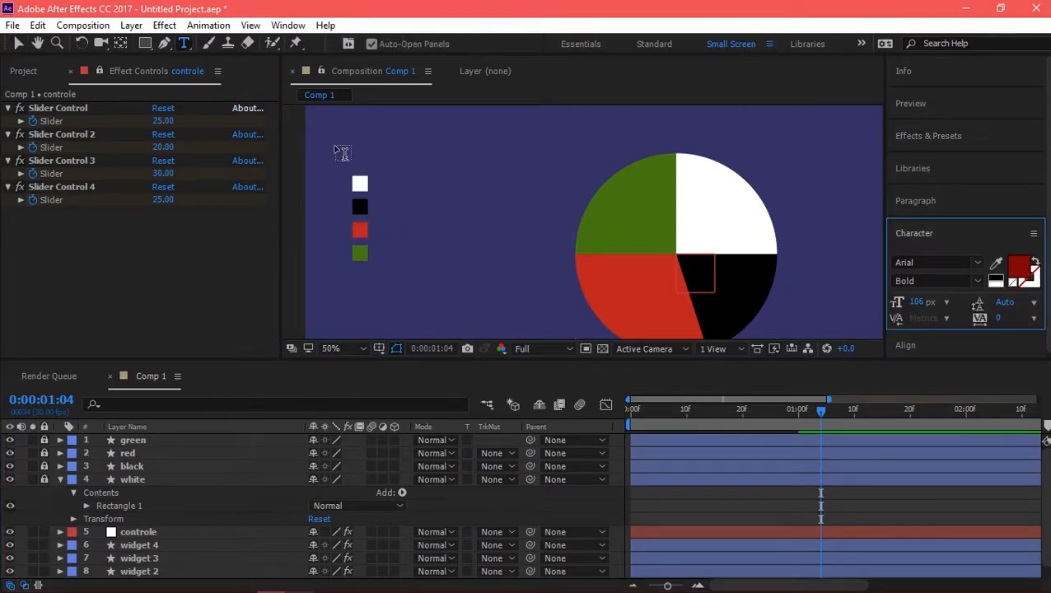
pyautogui.click(389, 181)
pyautogui.write('100')
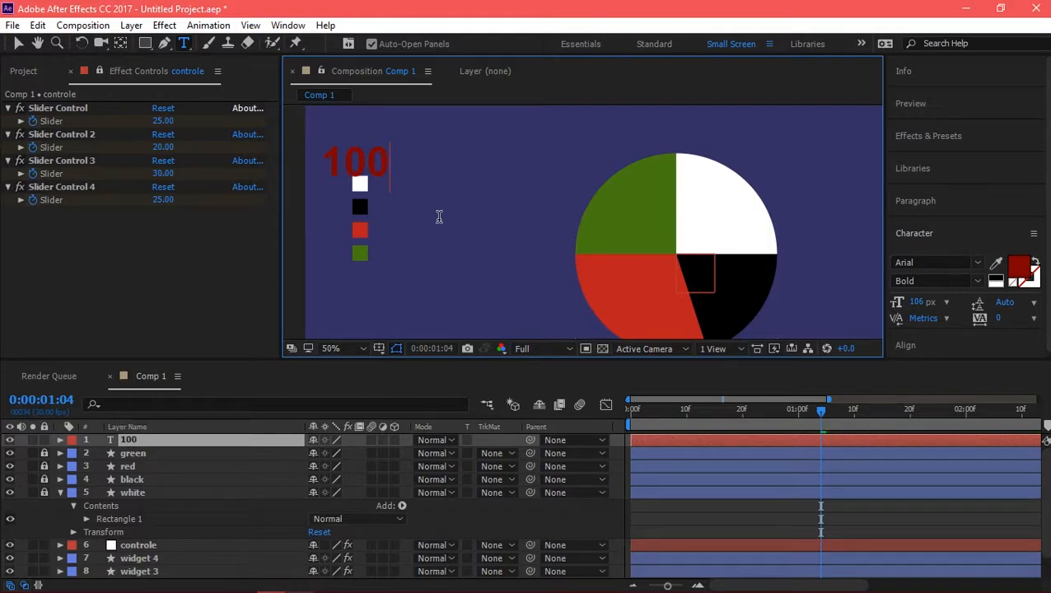
pyautogui.click(19, 42)
# Change the 100 text's font to Bauhaus 93.
pyautogui.click(974, 262)
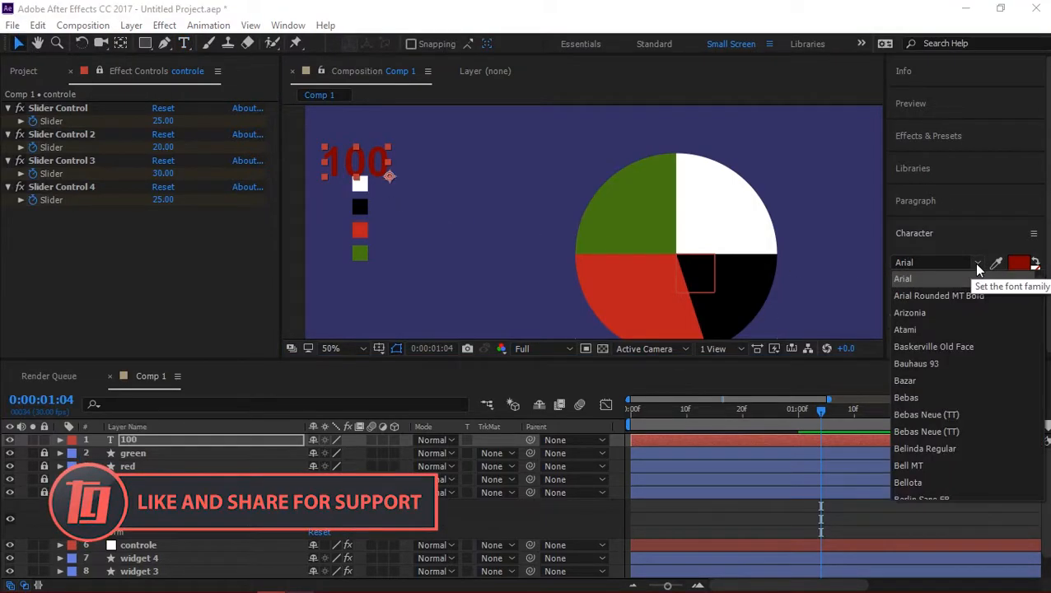
pyautogui.click(930, 262)
pyautogui.press('Down')
pyautogui.press('Down')
pyautogui.press('Down')
pyautogui.press('Down')
pyautogui.press('Down')
pyautogui.press('Down')
pyautogui.press('Down')
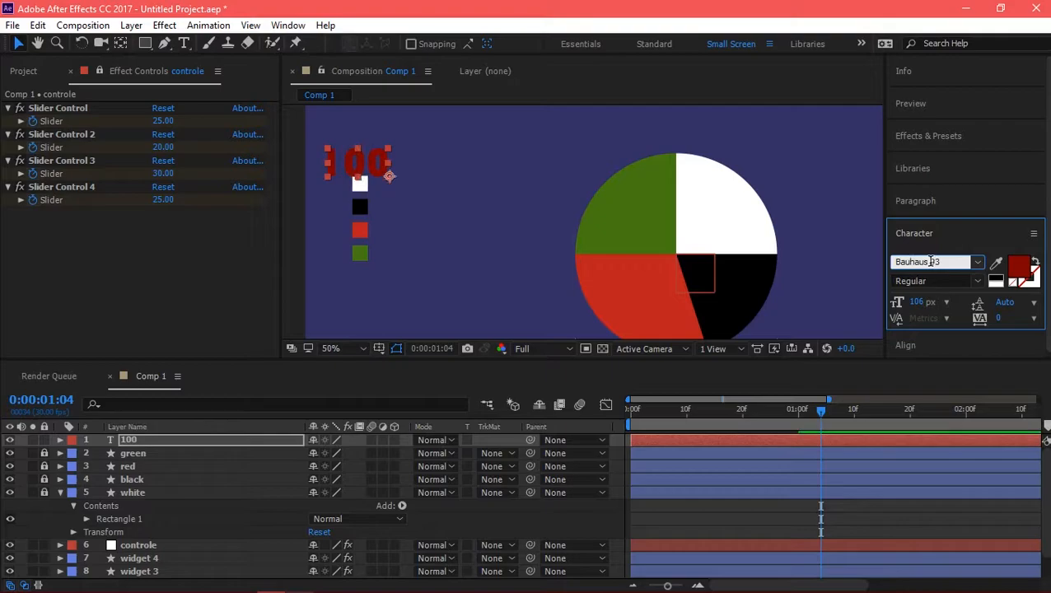
# Move the 100 text so it sits directly beside the white square, level with it.
pyautogui.click(434, 210)
pyautogui.moveTo(388, 173); pyautogui.dragTo(483, 163)
pyautogui.scroll(2, 389, 180)
pyautogui.moveTo(522, 133); pyautogui.dragTo(447, 182)
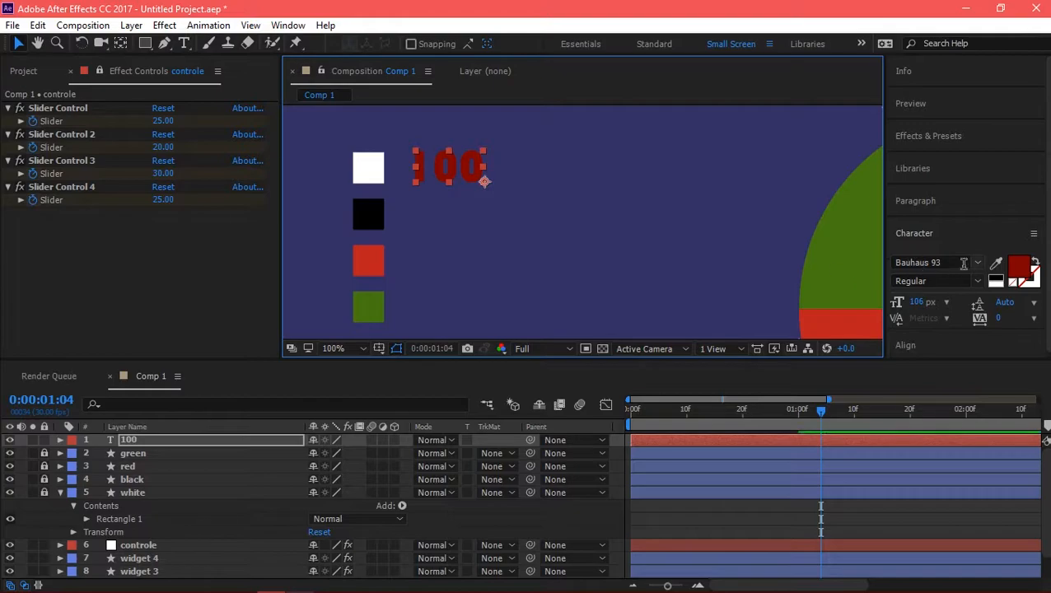
# Recolor the 100 text white by sampling the white square, and select its layer.
pyautogui.click(996, 263)
pyautogui.click(370, 175)
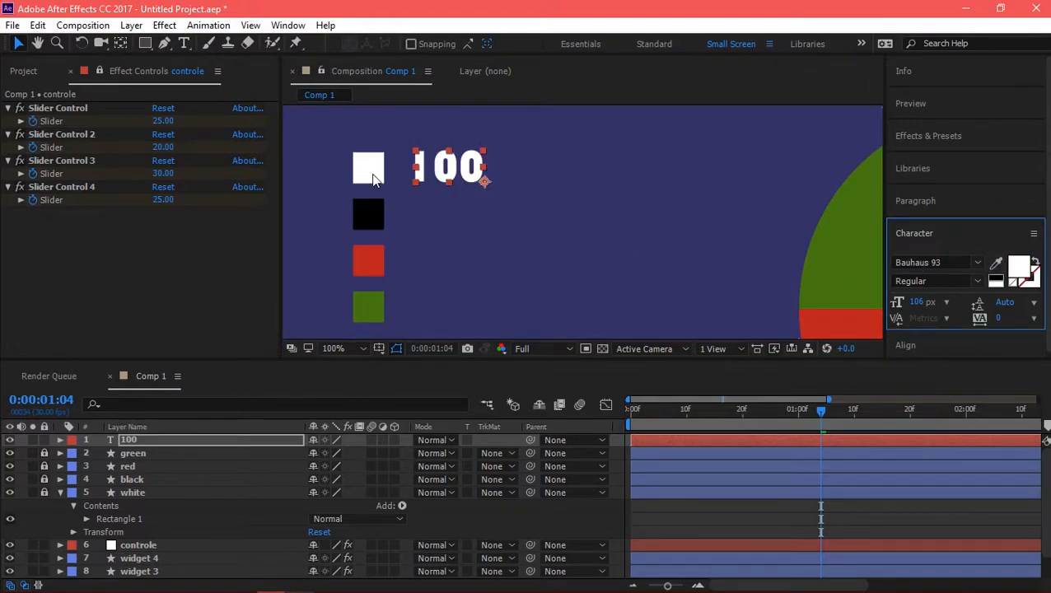
pyautogui.click(462, 258)
pyautogui.click(133, 439)
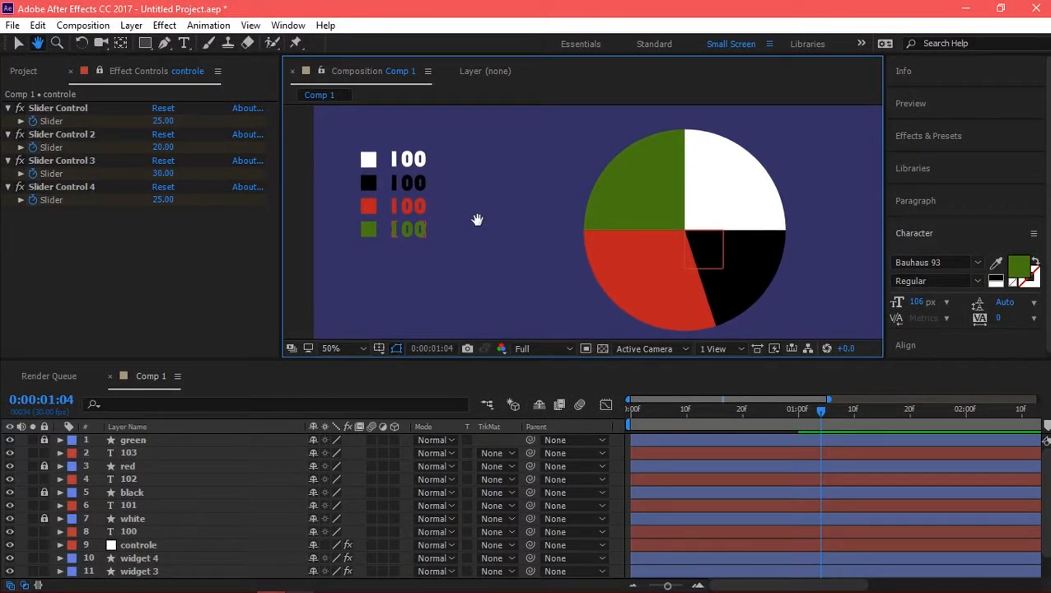
# Fit the whole composition in the viewer and preview the pie animation with its legend from the start.
pyautogui.click(338, 348)
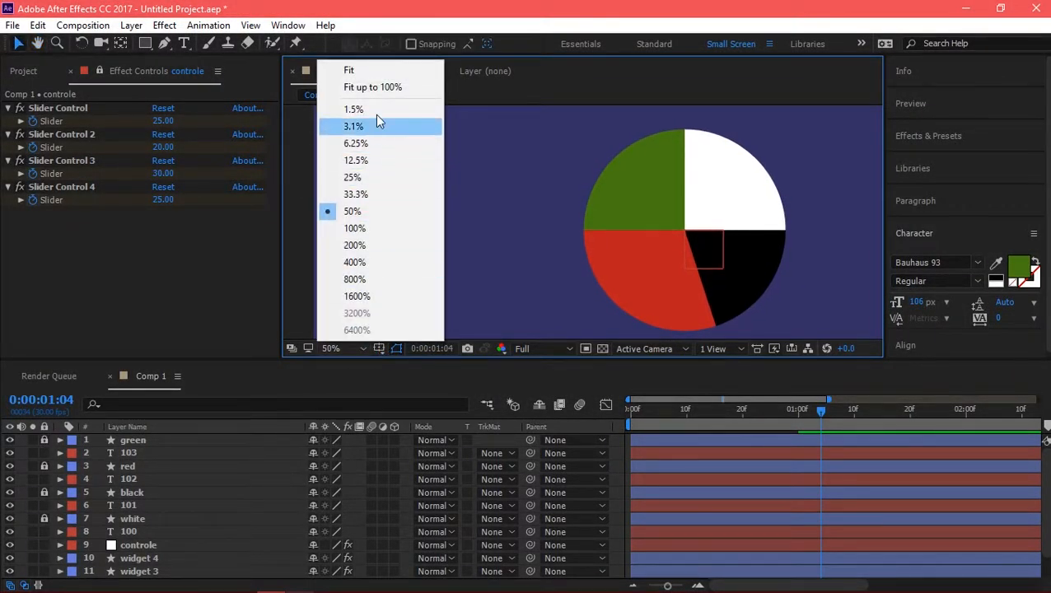
pyautogui.click(390, 87)
pyautogui.moveTo(807, 419); pyautogui.dragTo(510, 434)
pyautogui.press('space')
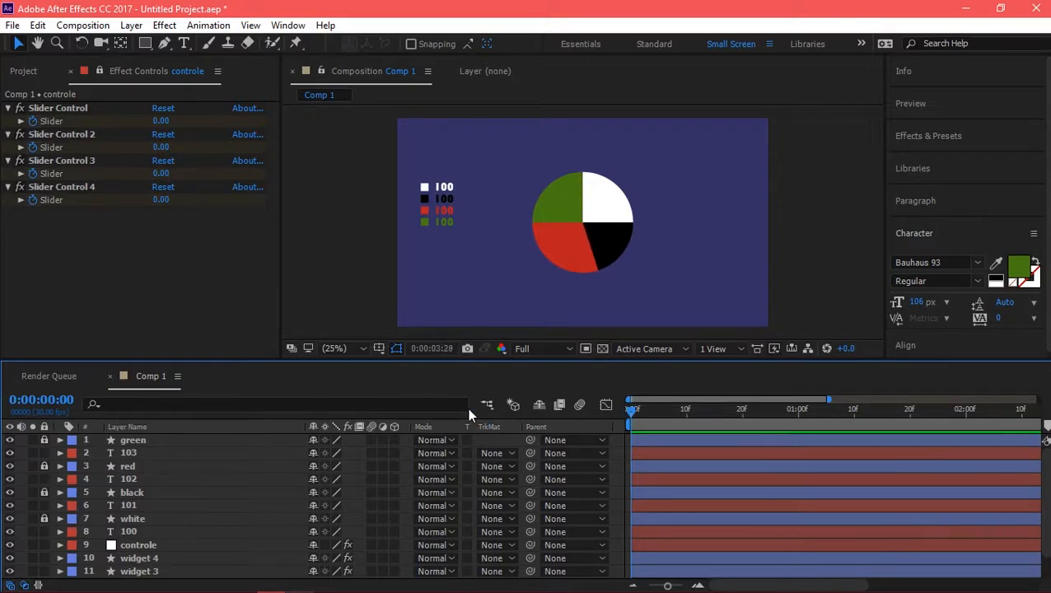
pyautogui.press('space')
pyautogui.press('space')
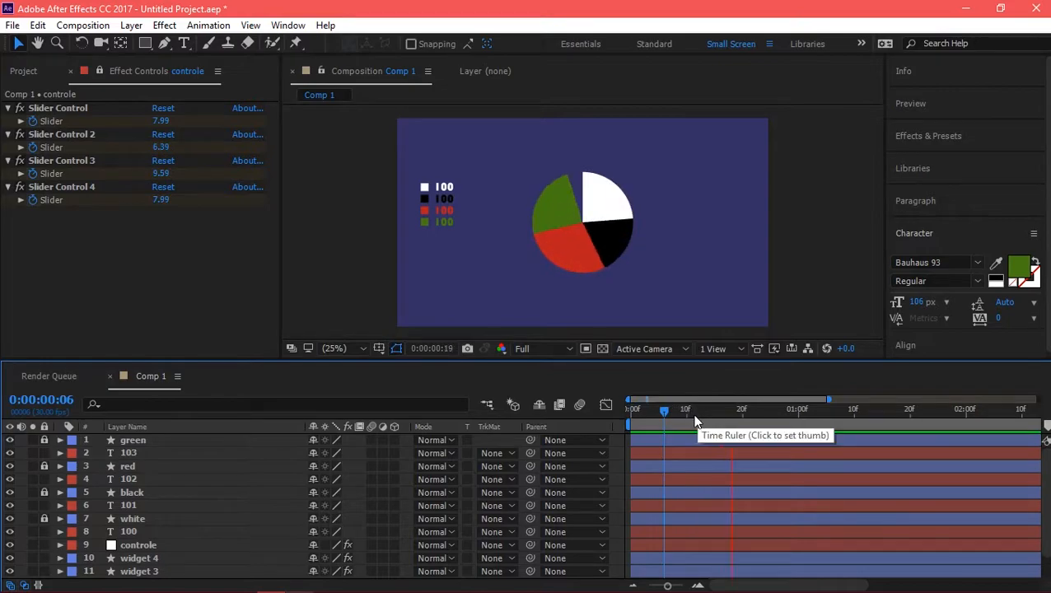
pyautogui.press('space')
# Select the white 100 text layer and expand its Text properties to reach Source Text.
pyautogui.click(450, 270)
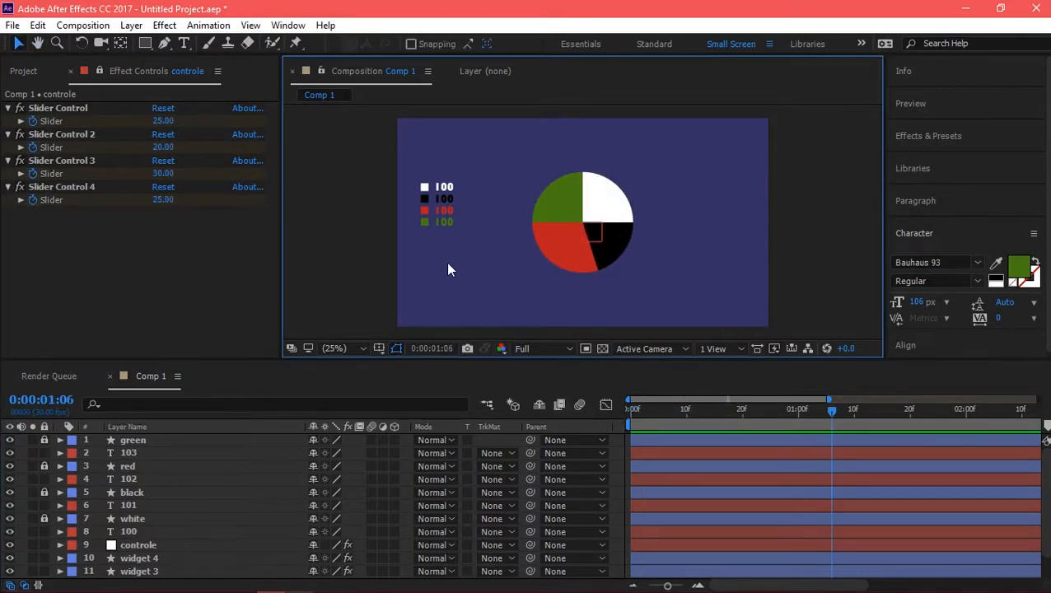
pyautogui.scroll(2, 445, 183)
pyautogui.press('space')
pyautogui.moveTo(343, 188); pyautogui.dragTo(542, 206)
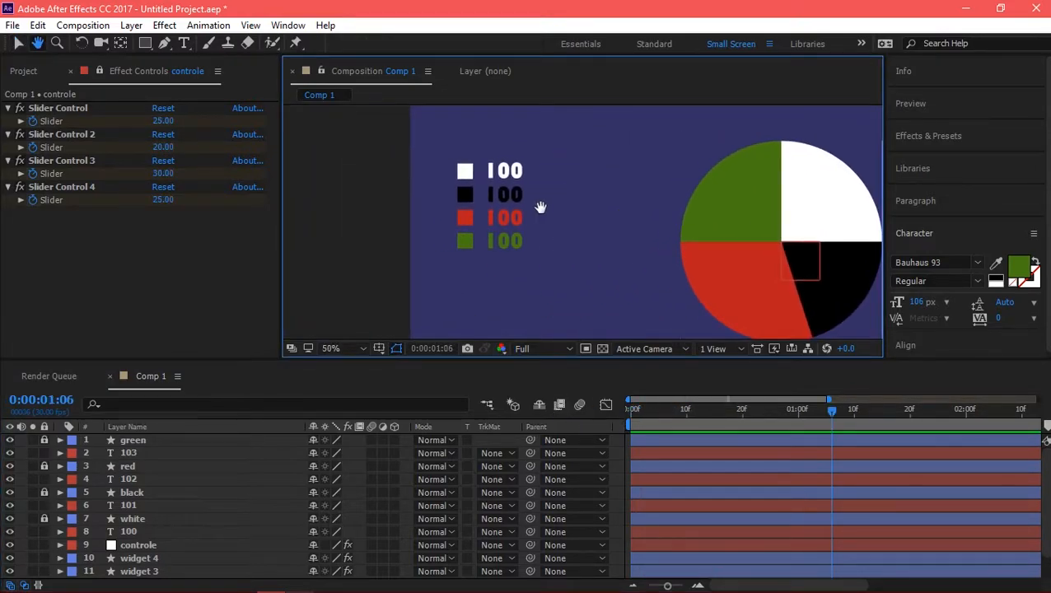
pyautogui.scroll(1, 490, 176)
pyautogui.press('space')
pyautogui.moveTo(473, 196); pyautogui.dragTo(535, 229)
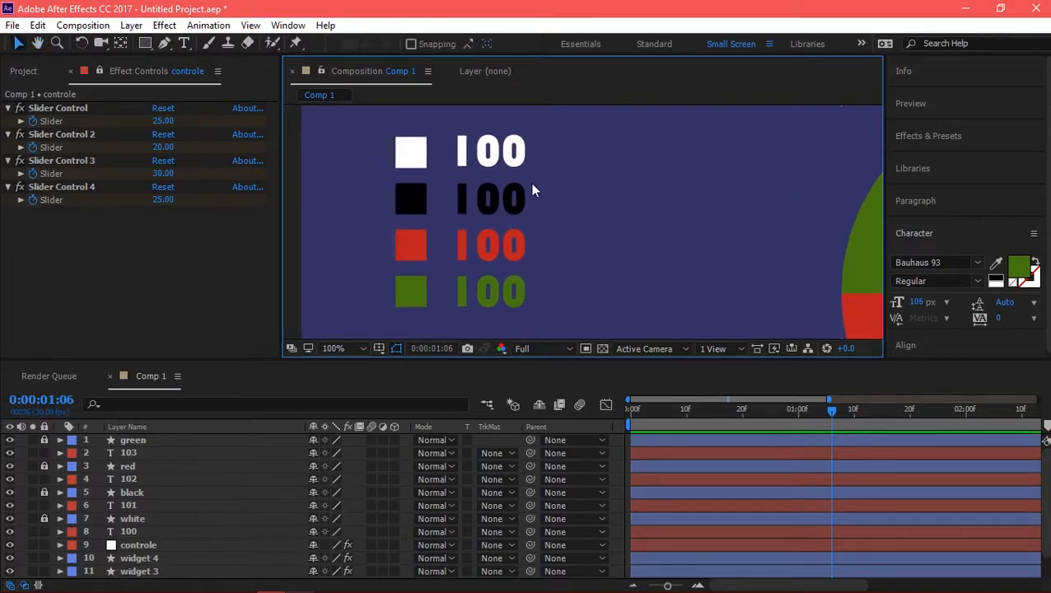
pyautogui.click(512, 160)
pyautogui.click(60, 532)
pyautogui.scroll(-1, 103, 520)
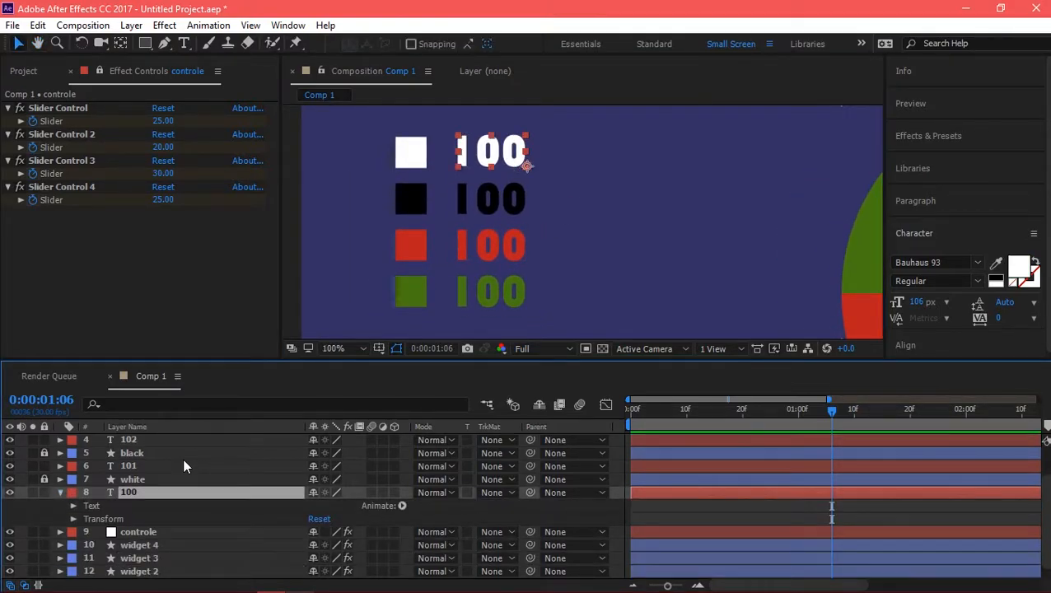
pyautogui.click(73, 505)
pyautogui.scroll(-1, 153, 488)
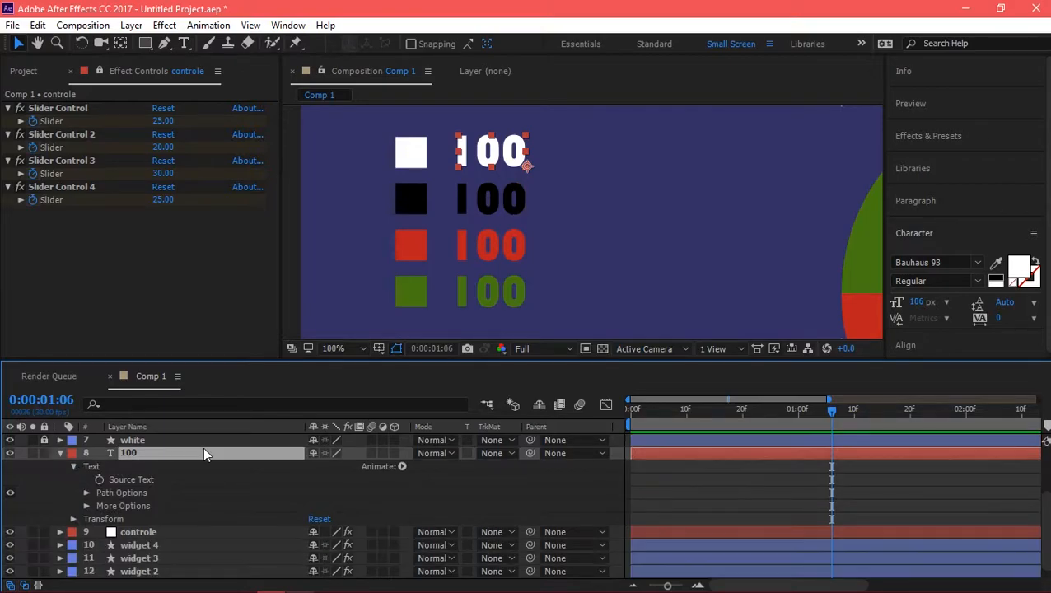
# Link the white text's Source Text by expression to the Slider of controle's first Slider Control and check the number during playback.
pyautogui.keyDown('alt'); pyautogui.click(100, 480); pyautogui.keyUp('alt')
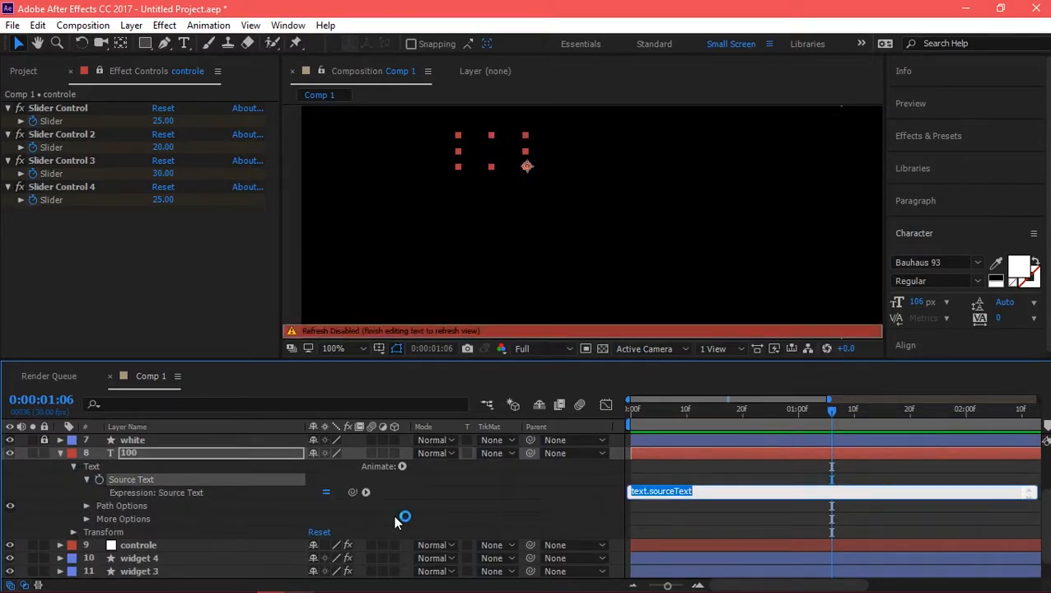
pyautogui.moveTo(352, 493); pyautogui.dragTo(76, 122)
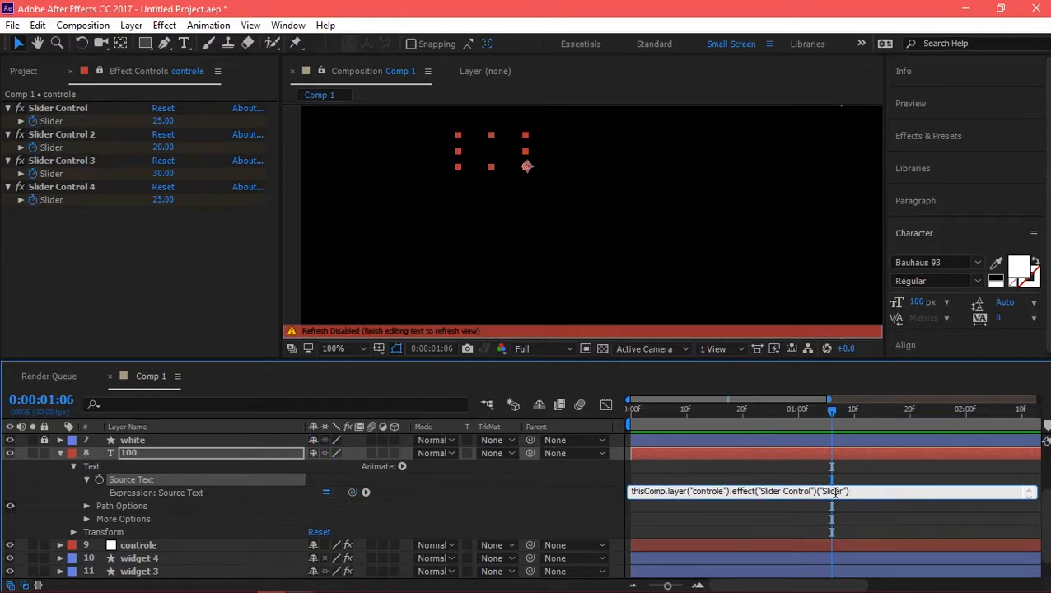
pyautogui.press('KP_Enter')
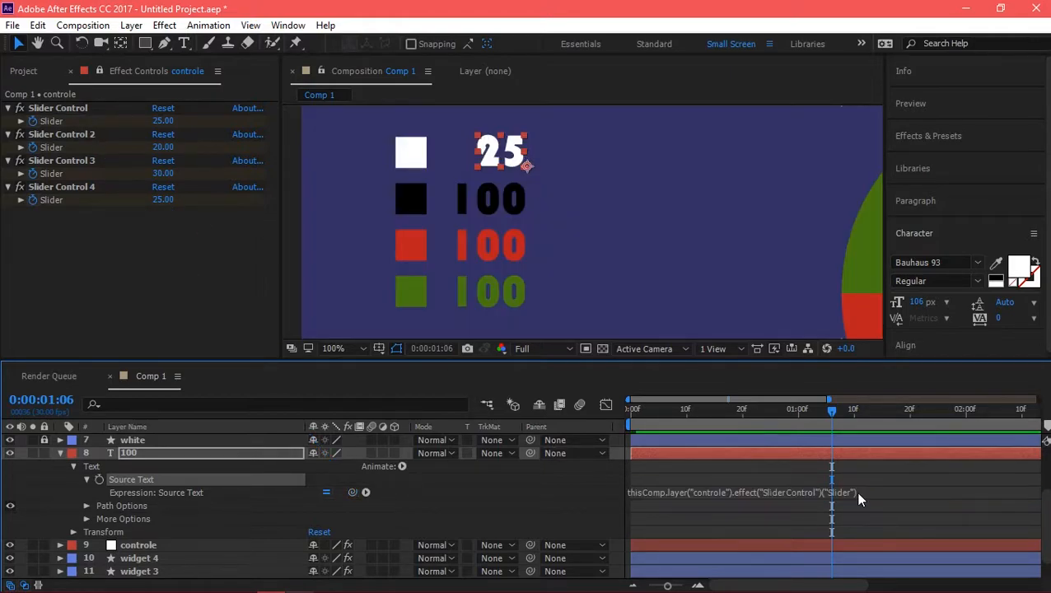
pyautogui.press('space')
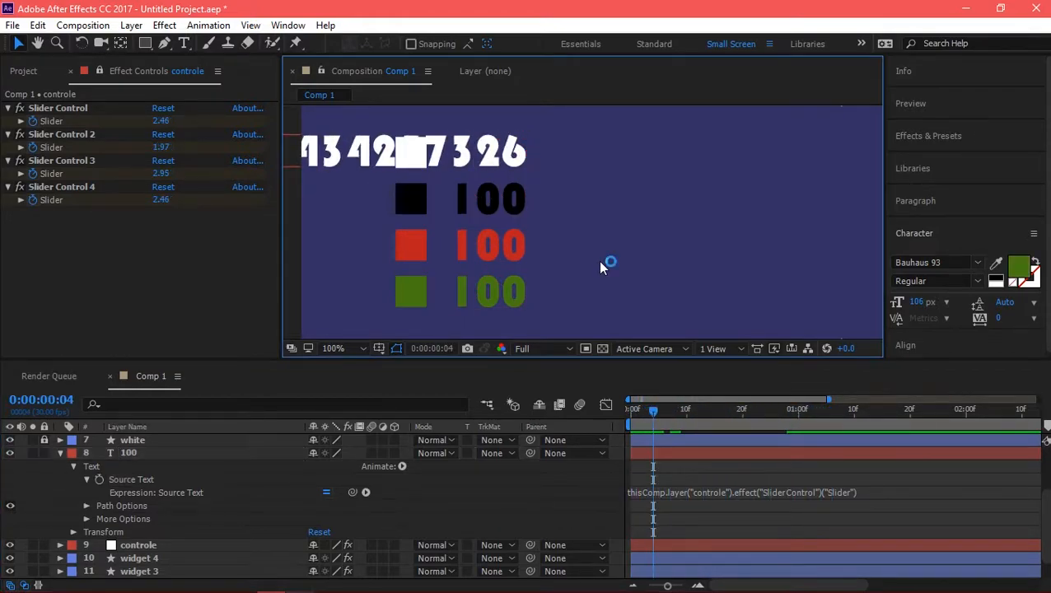
pyautogui.scroll(-2, 598, 261)
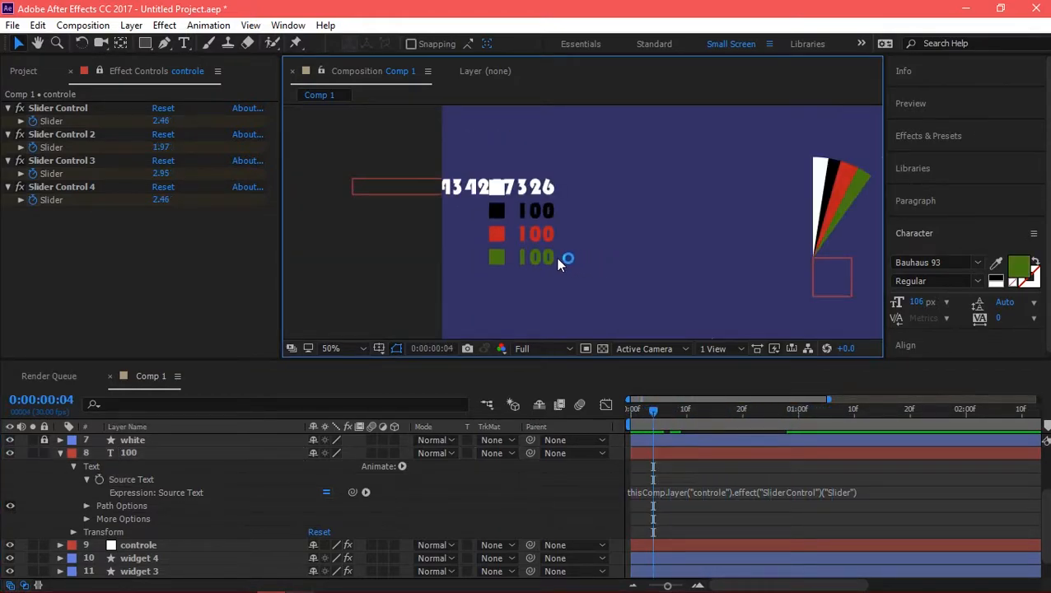
# Round the white number by storing the linked slider expression as x and adding the line Math.round(x); to it.
pyautogui.click(715, 491)
pyautogui.click(859, 494)
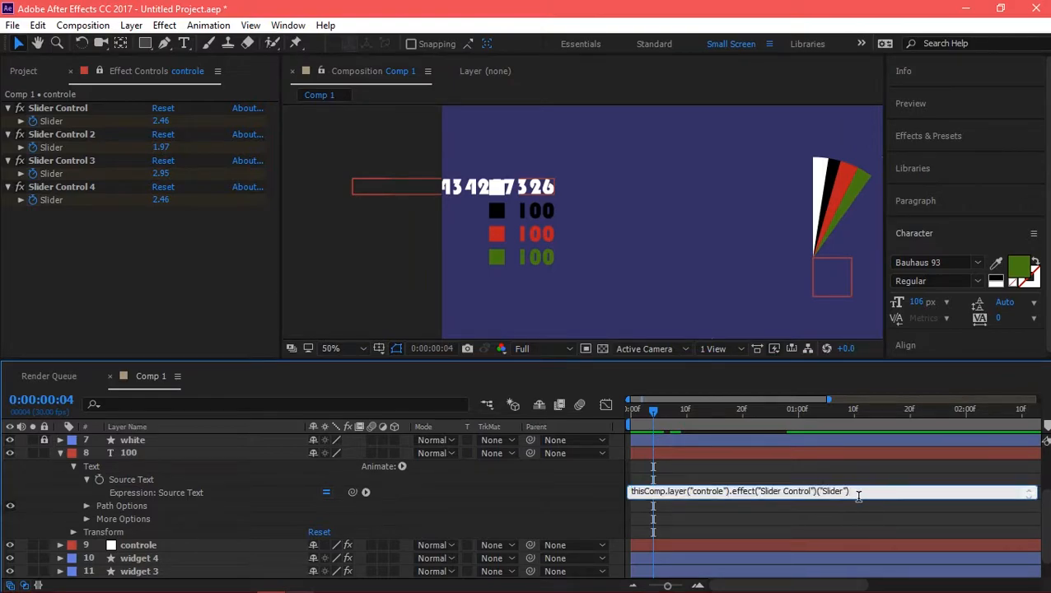
pyautogui.click(631, 492)
pyautogui.write('x=')
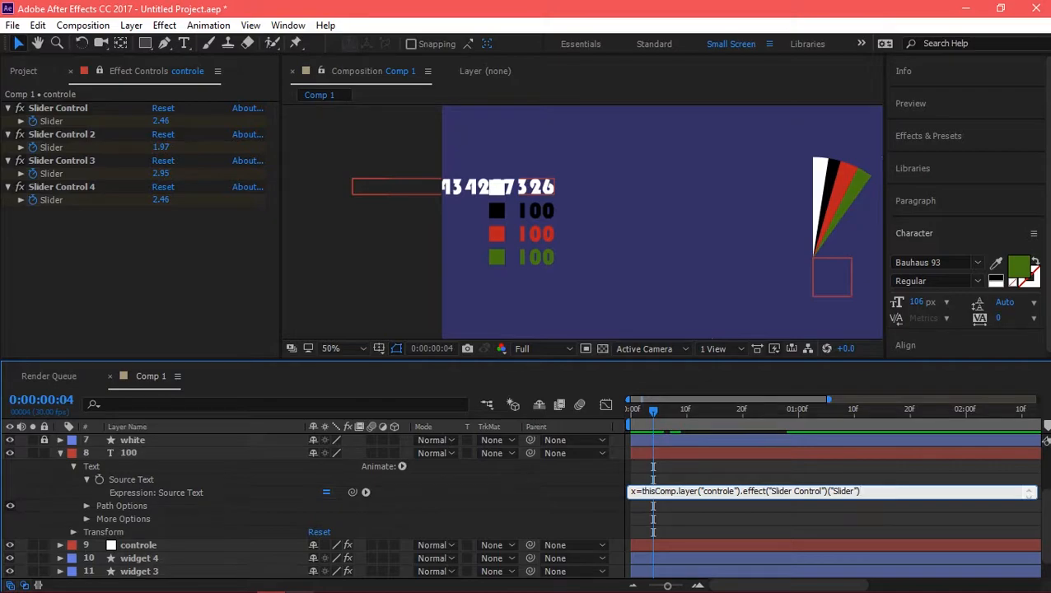
pyautogui.press('Return')
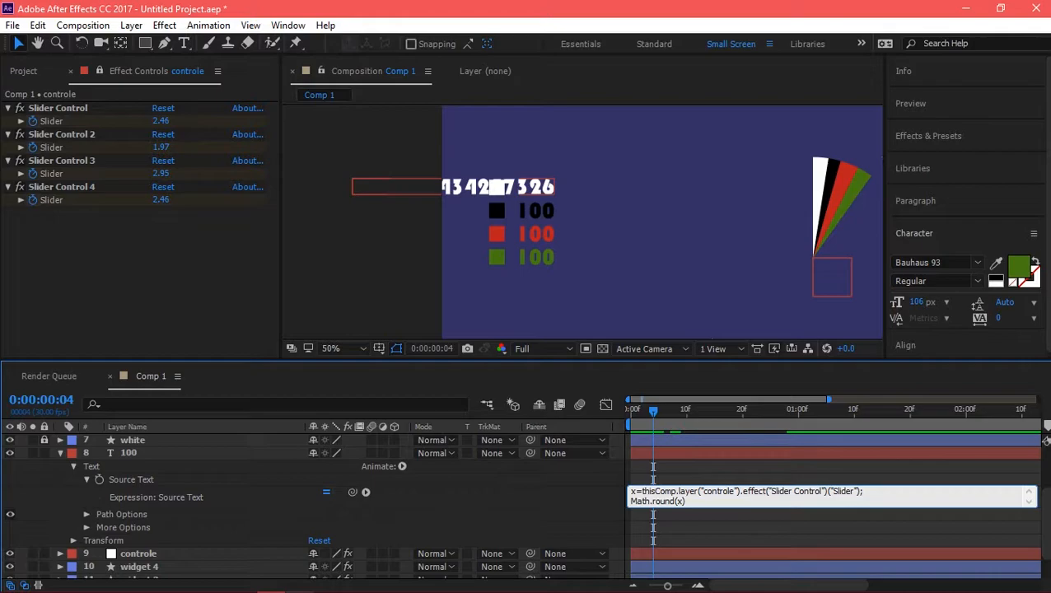
pyautogui.press('KP_Enter')
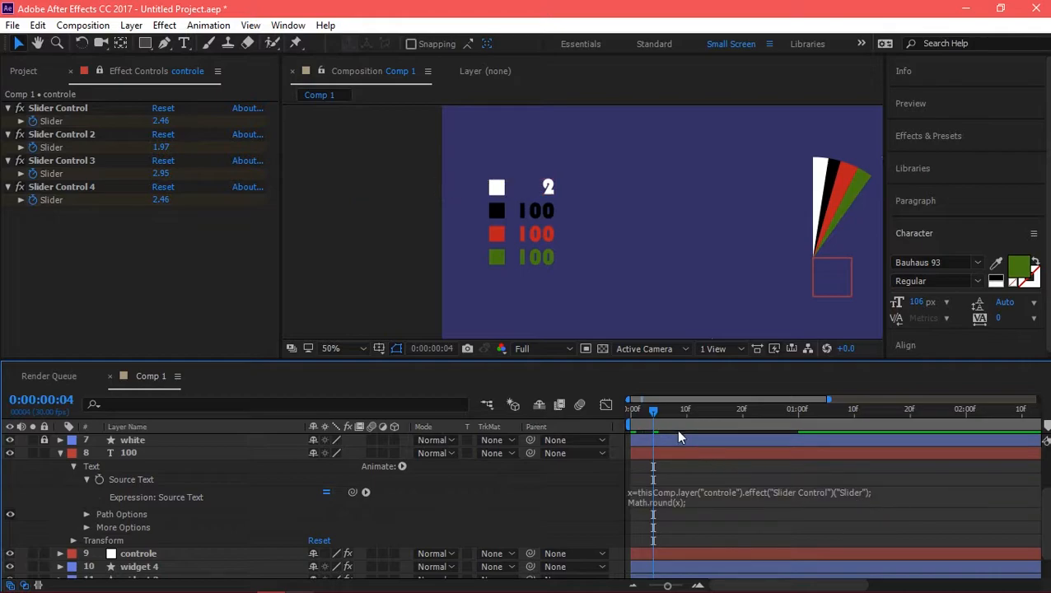
# Preview the rounded white number counting from the start and show the full five-second timeline.
pyautogui.moveTo(649, 416); pyautogui.dragTo(582, 416)
pyautogui.press('space')
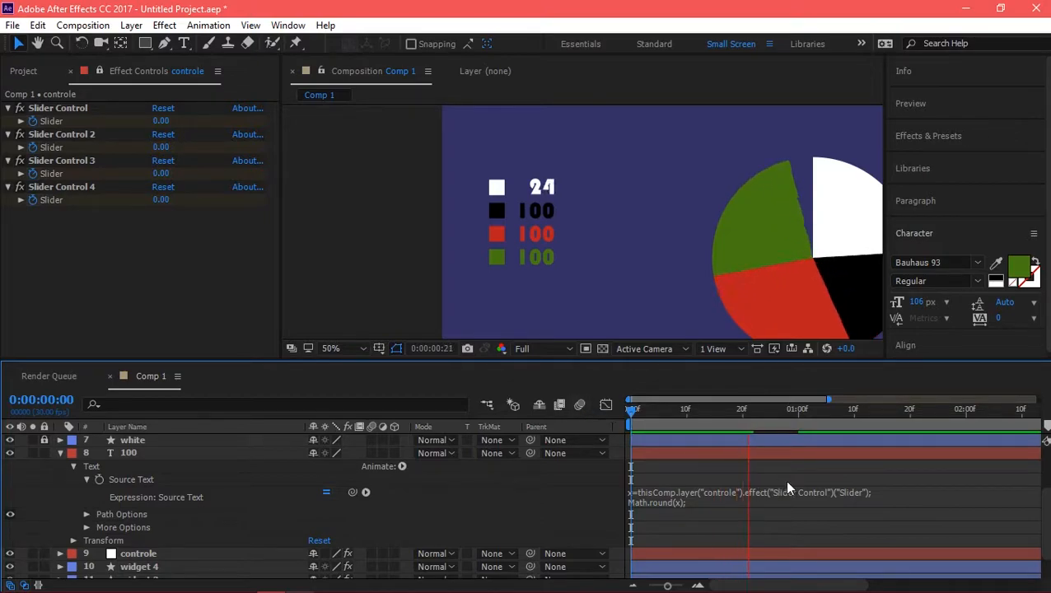
pyautogui.press('space')
pyautogui.press('-')
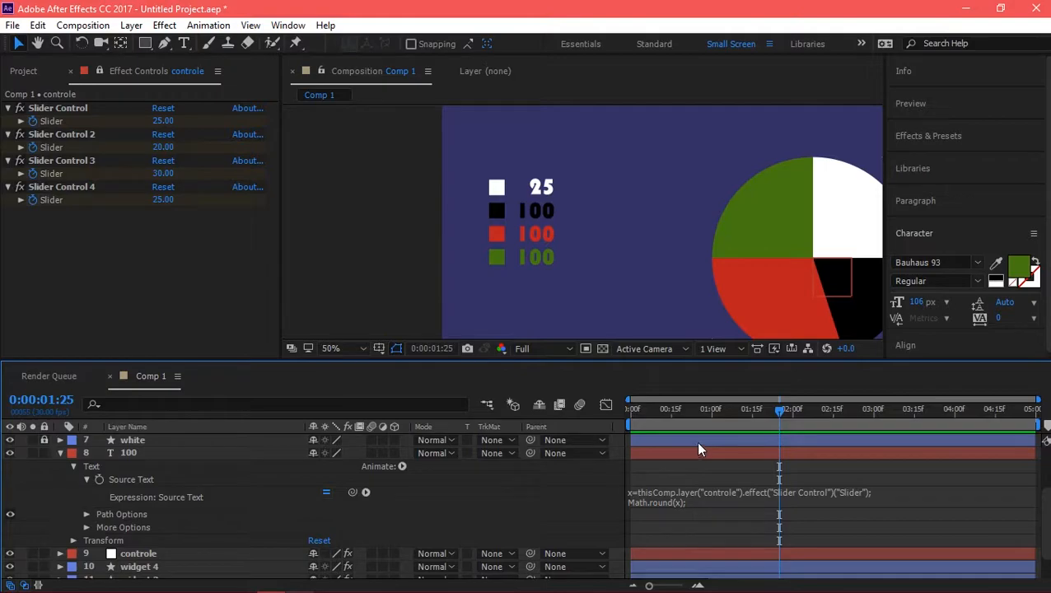
# End the work area at 0:00:03:01, trim the composition to the work area and preview the shortened animation.
pyautogui.moveTo(778, 413); pyautogui.dragTo(880, 416)
pyautogui.press('n')
pyautogui.rightClick(848, 432)
pyautogui.click(930, 475)
pyautogui.press('space')
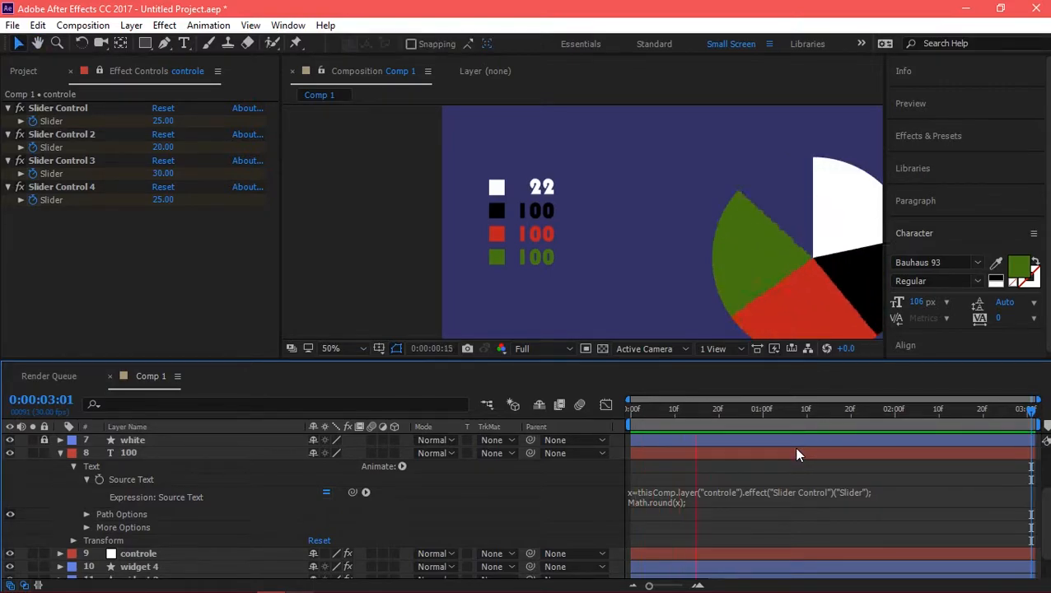
# Append +"%" to the Math.round(x) line of the white number's Source Text expression and preview it.
pyautogui.click(536, 214)
pyautogui.press('.')
pyautogui.moveTo(484, 177); pyautogui.dragTo(531, 270)
pyautogui.click(550, 248)
pyautogui.click(689, 502)
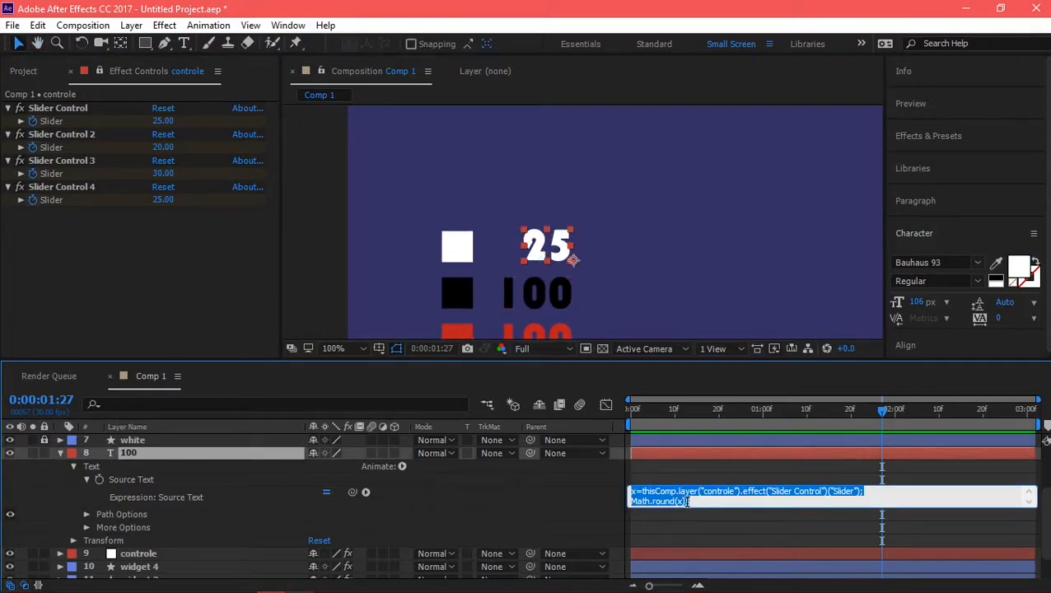
pyautogui.click(701, 501)
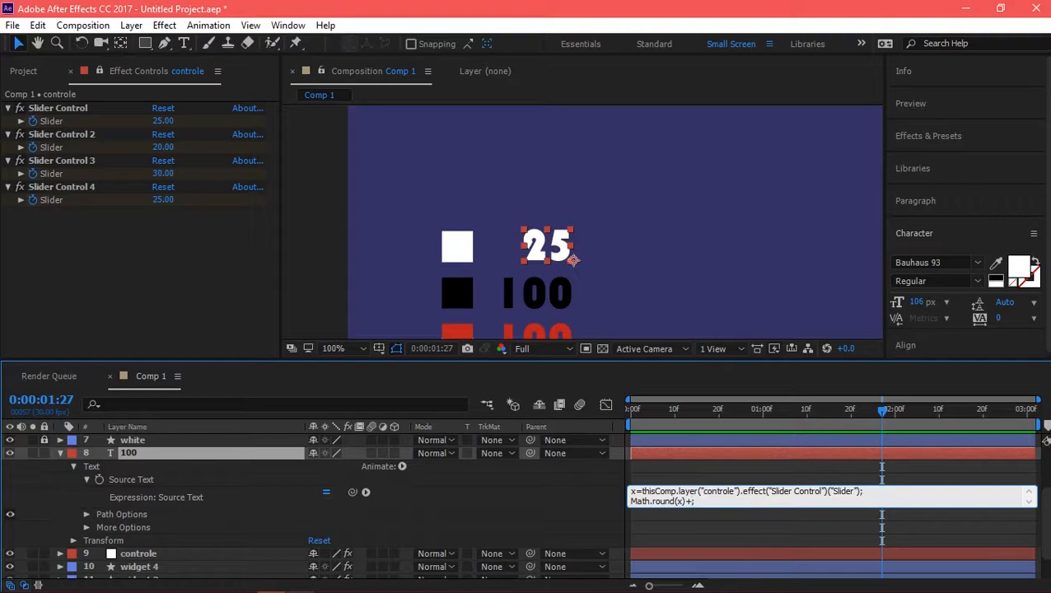
pyautogui.click(701, 508)
pyautogui.press('space')
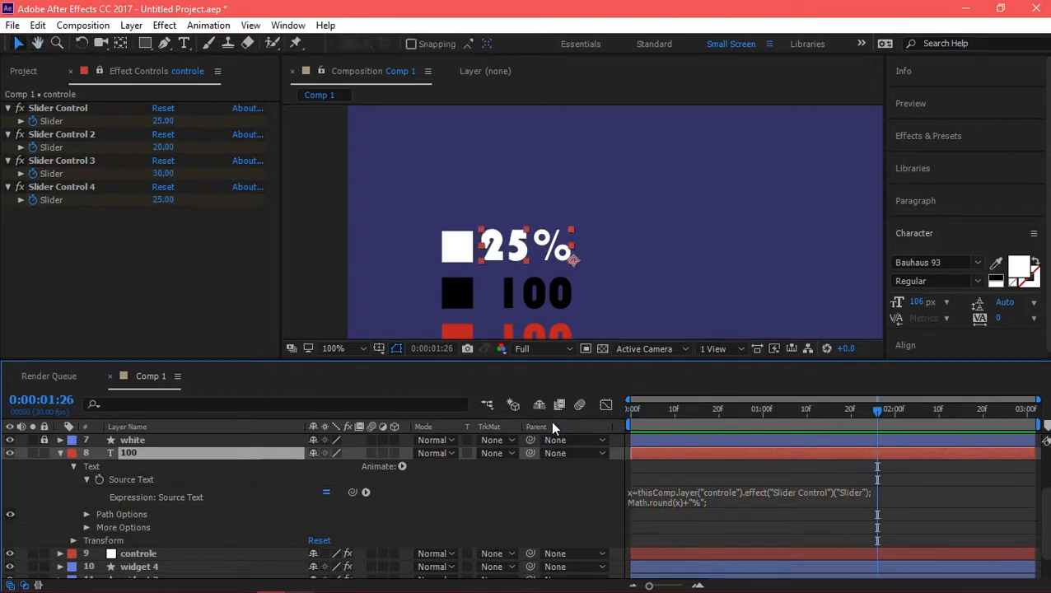
# Select the black 100 text layer, collapse the white text layer and expand the black layer's Text properties to reach Source Text.
pyautogui.moveTo(603, 274); pyautogui.dragTo(582, 181)
pyautogui.press('v')
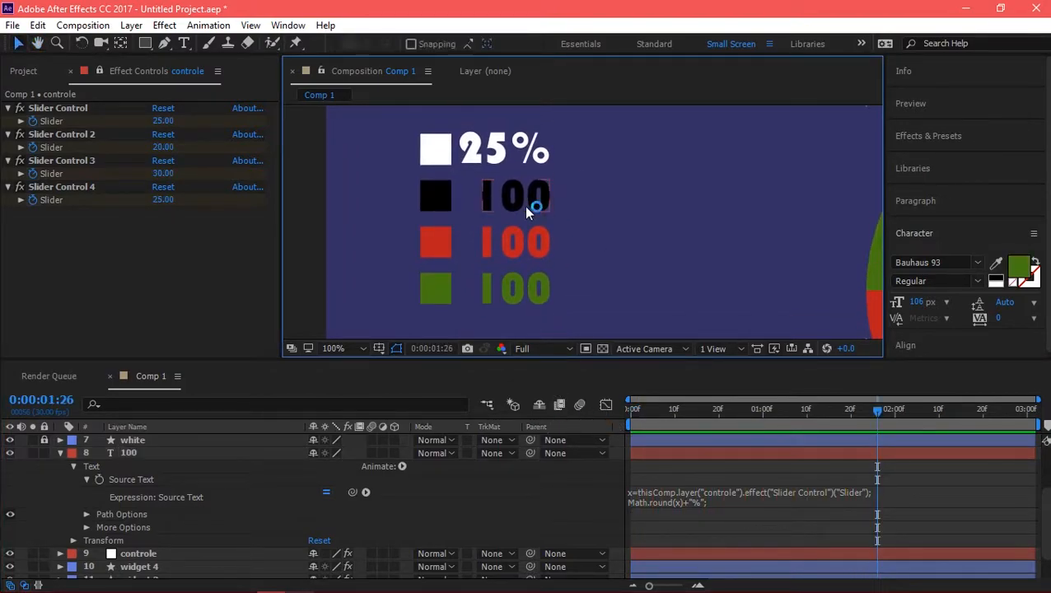
pyautogui.click(531, 211)
pyautogui.click(59, 453)
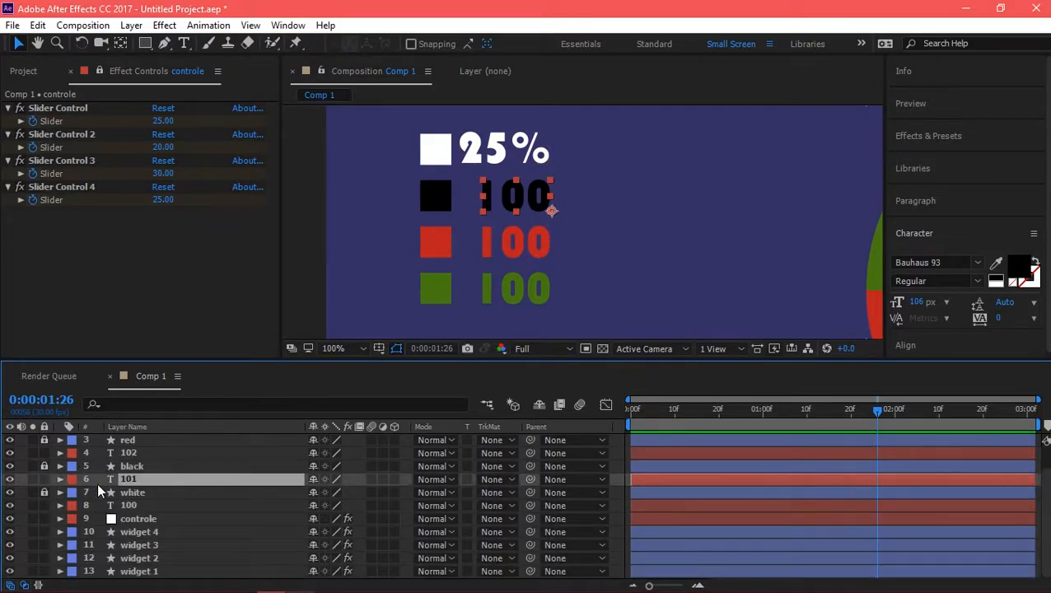
pyautogui.click(59, 480)
pyautogui.click(74, 492)
pyautogui.keyDown('alt'); pyautogui.click(98, 507); pyautogui.keyUp('alt')
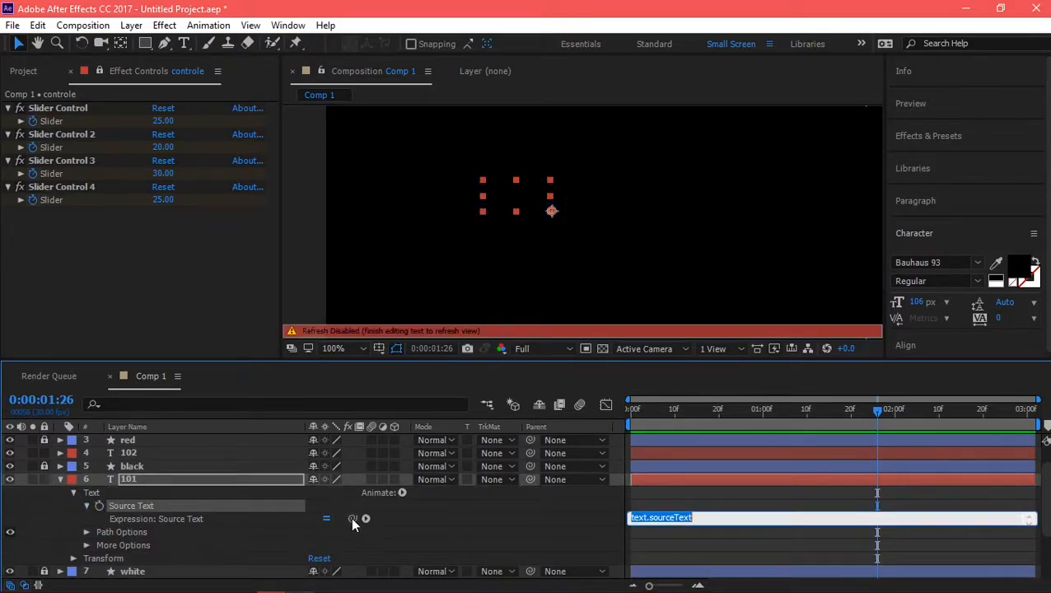
pyautogui.scroll(-2, 767, 509)
pyautogui.scroll(1, 766, 510)
pyautogui.scroll(1, 767, 510)
pyautogui.press('BackSpace')
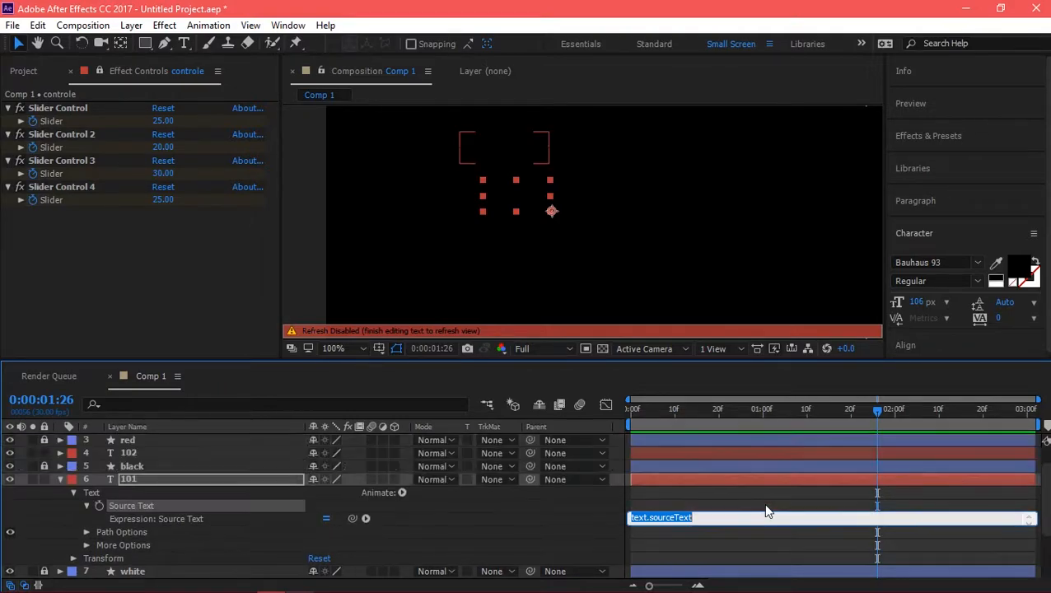
pyautogui.click(686, 505)
pyautogui.click(313, 296)
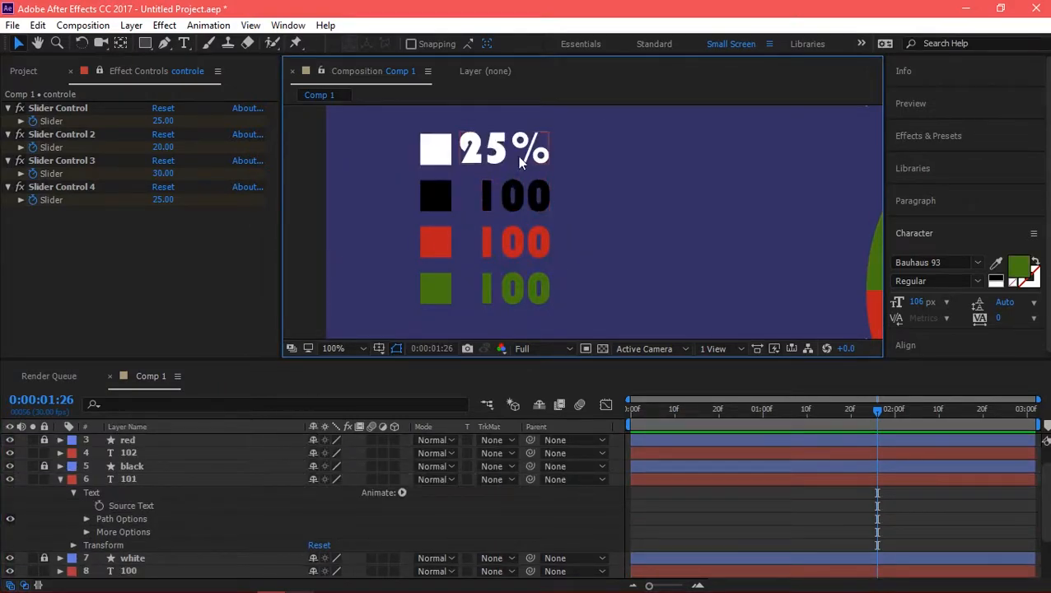
# Copy the white number's complete Source Text expression, including the rounding line with the percent sign.
pyautogui.click(516, 160)
pyautogui.scroll(-1, 151, 558)
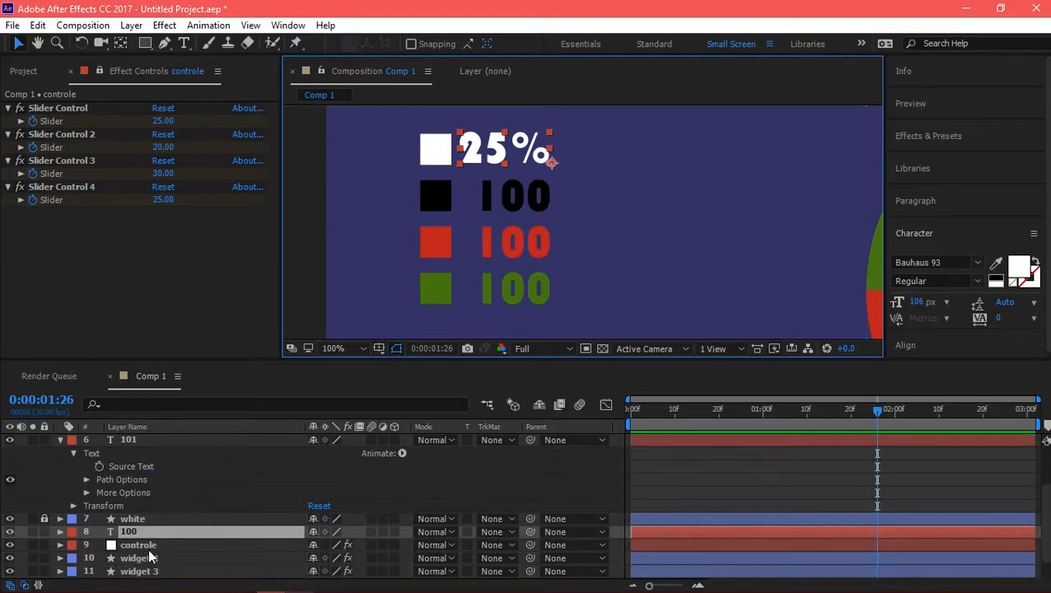
pyautogui.click(59, 532)
pyautogui.moveTo(628, 529); pyautogui.dragTo(704, 546)
pyautogui.hotkey('ctrl', 'c')
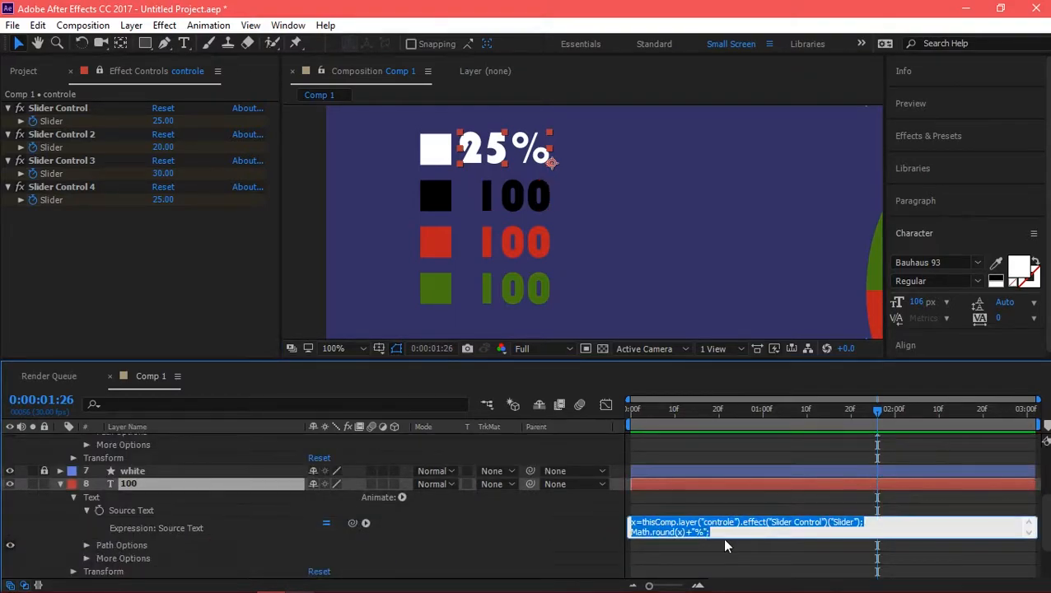
# Add an expression to the black number's Source Text and paste the copied slider expression into it.
pyautogui.scroll(1, 147, 477)
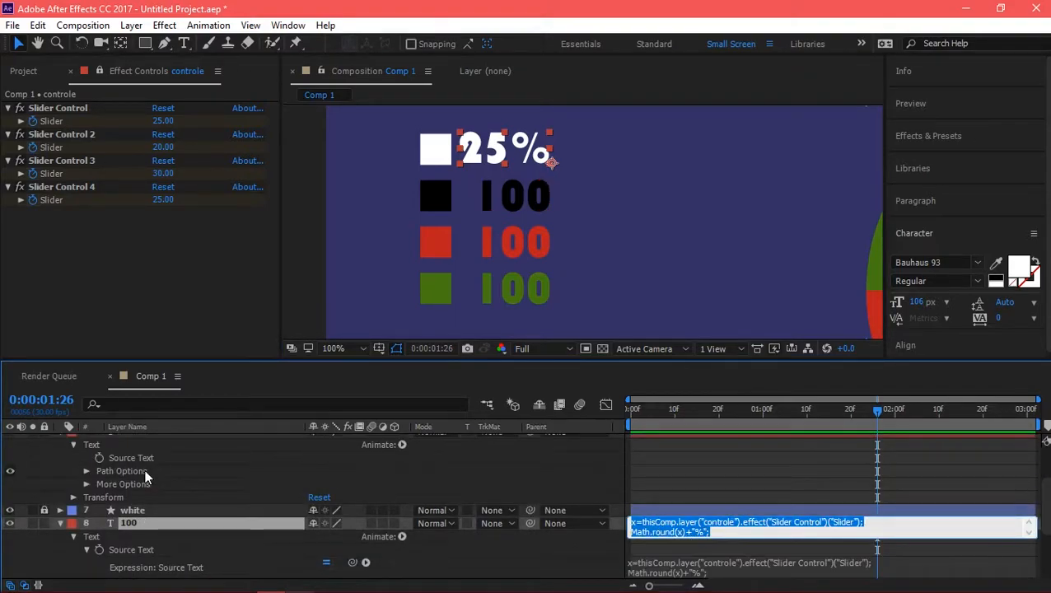
pyautogui.scroll(1, 165, 493)
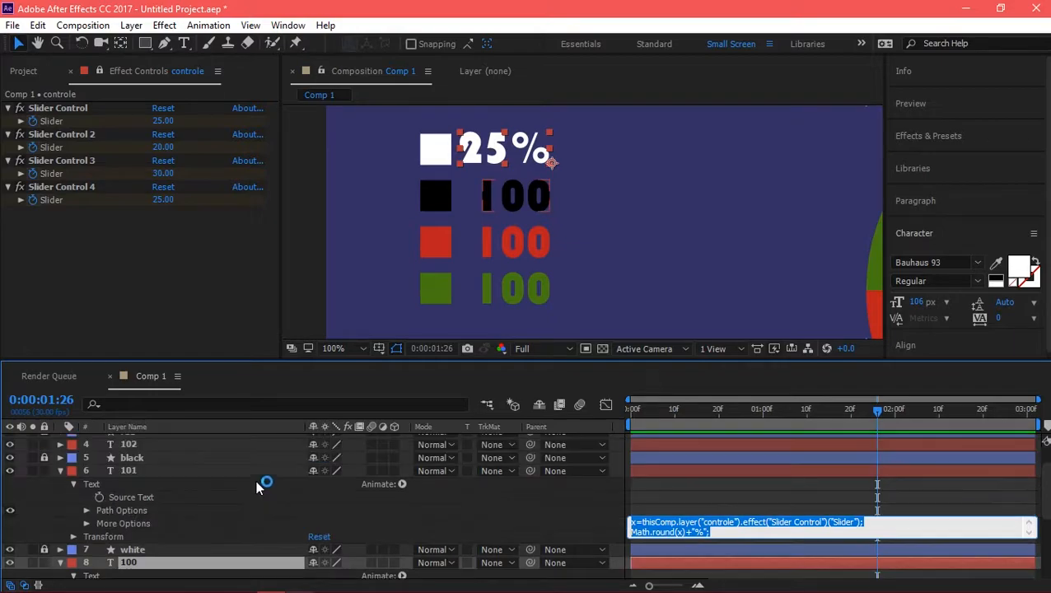
pyautogui.keyDown('alt'); pyautogui.click(100, 498); pyautogui.keyUp('alt')
pyautogui.hotkey('ctrl', 'v')
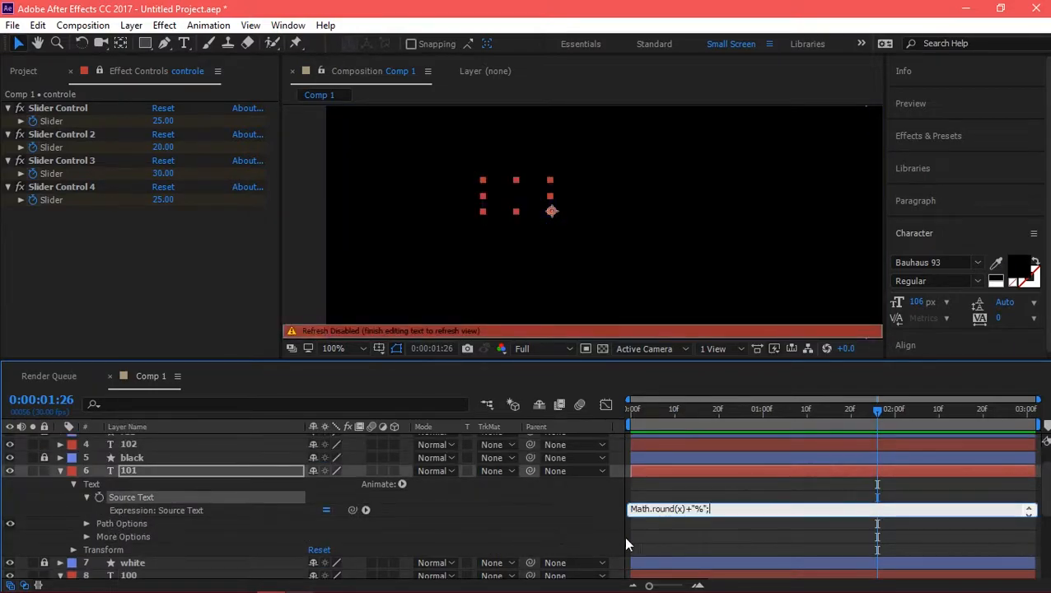
pyautogui.scroll(1, 725, 508)
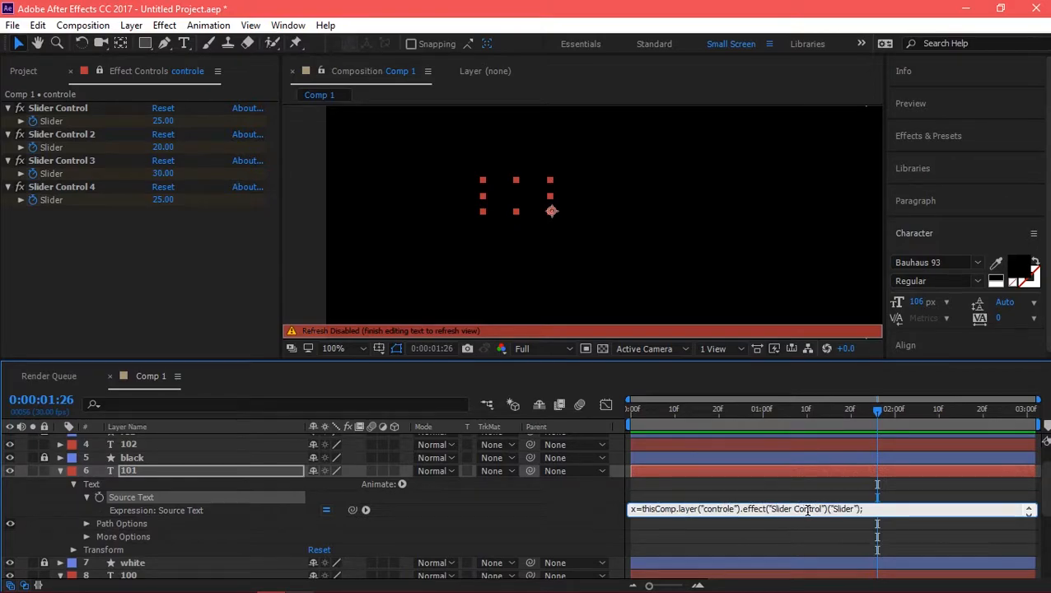